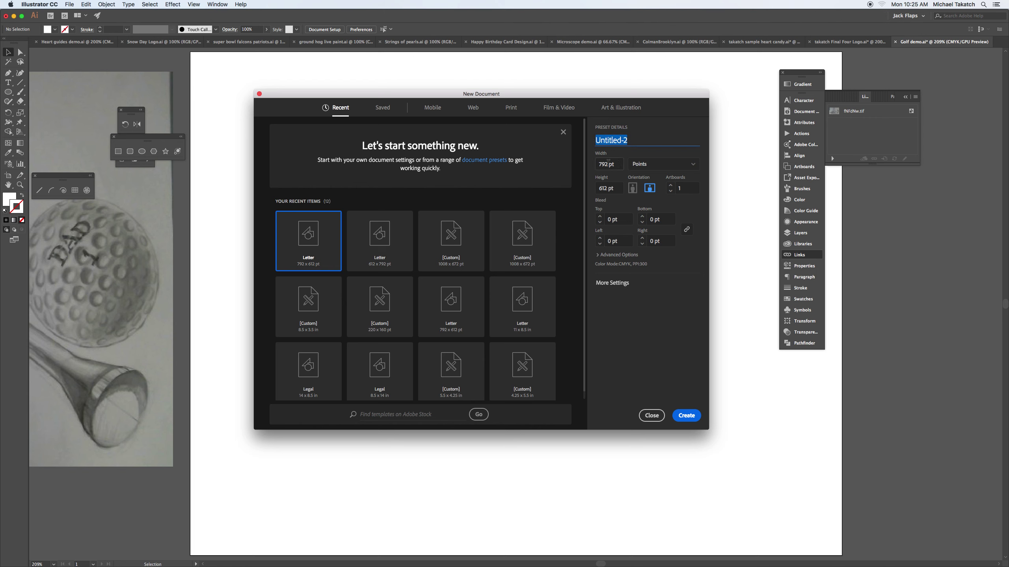
{"action": "left_click", "coordinate": [645, 168]}
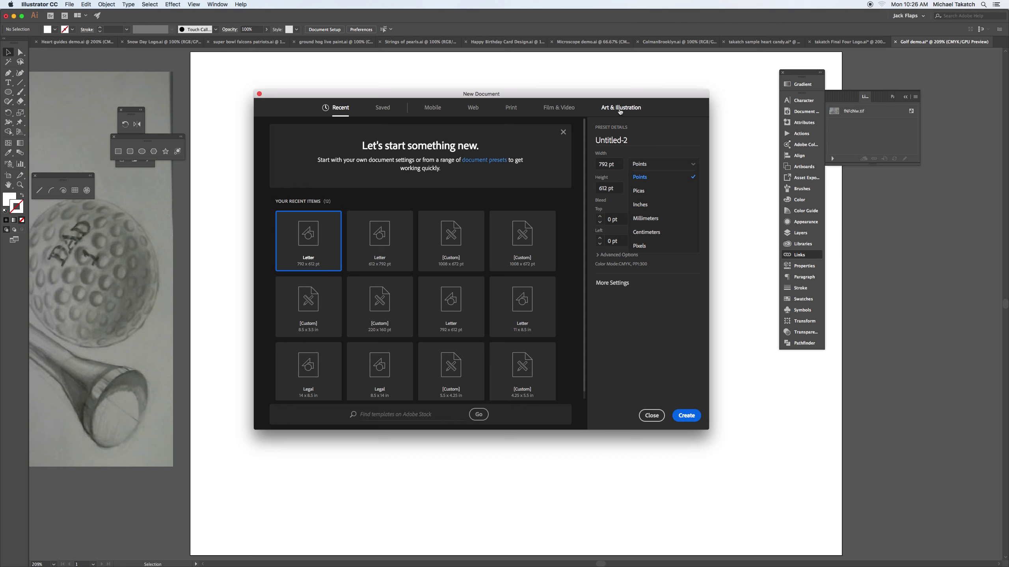
{"action": "left_click", "coordinate": [513, 109]}
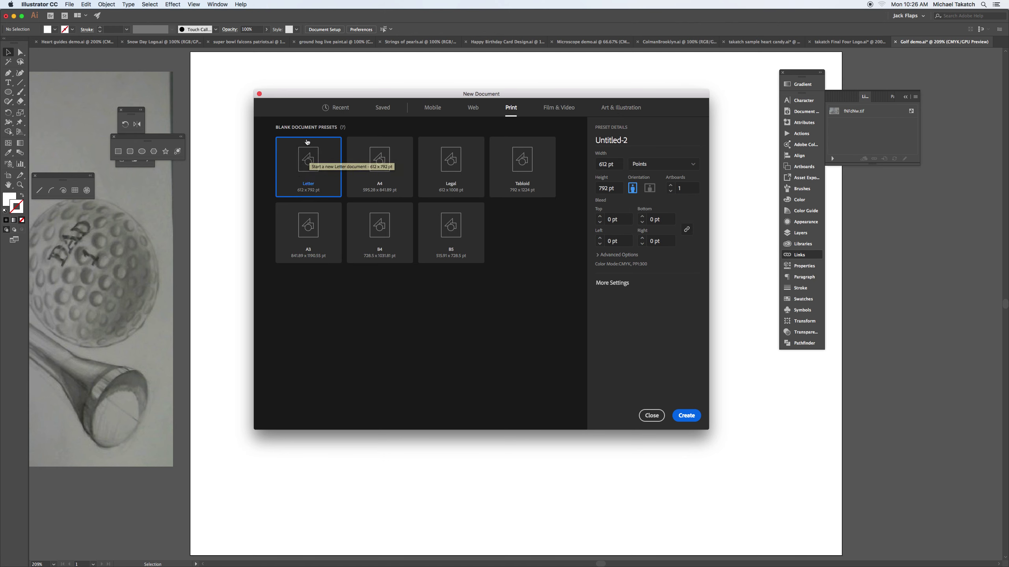
{"action": "left_click", "coordinate": [649, 188]}
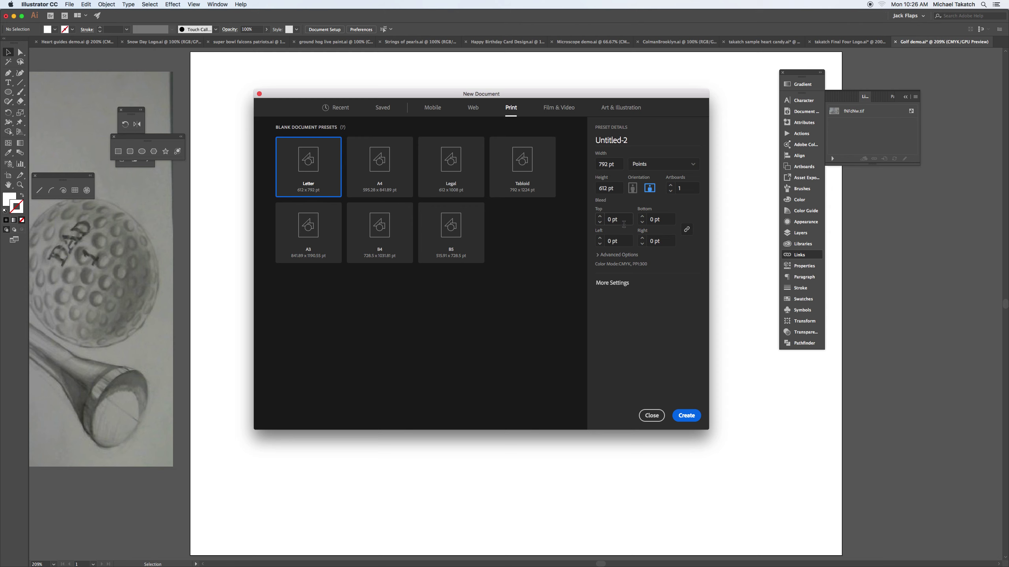
{"action": "left_click", "coordinate": [607, 283]}
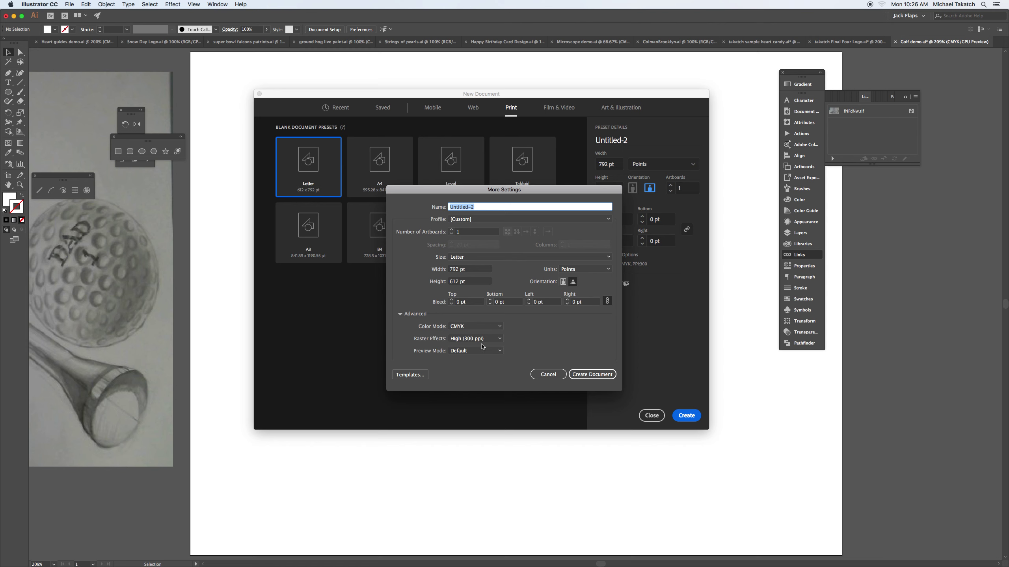
{"action": "left_click", "coordinate": [491, 327]}
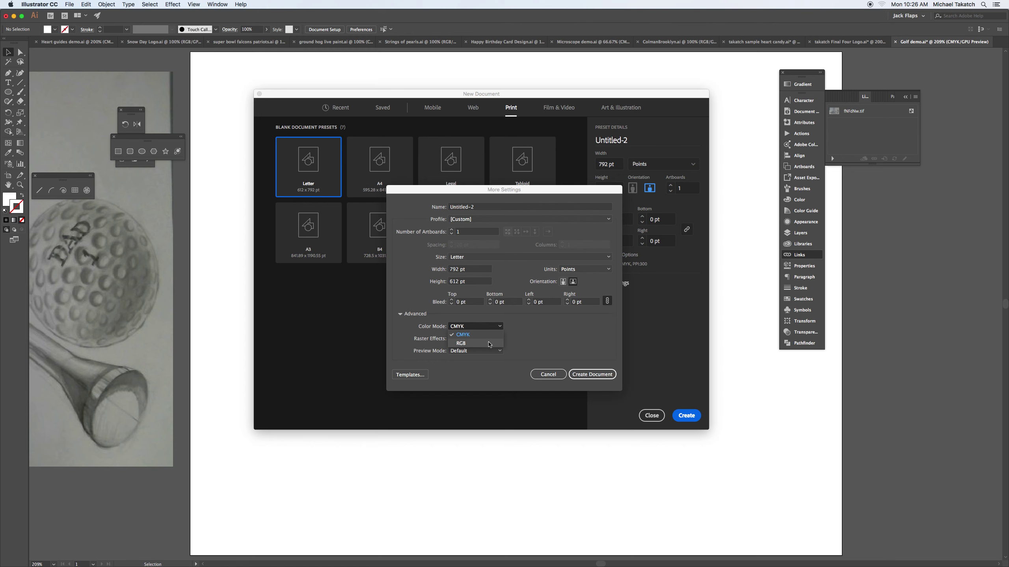
{"action": "left_click", "coordinate": [490, 343]}
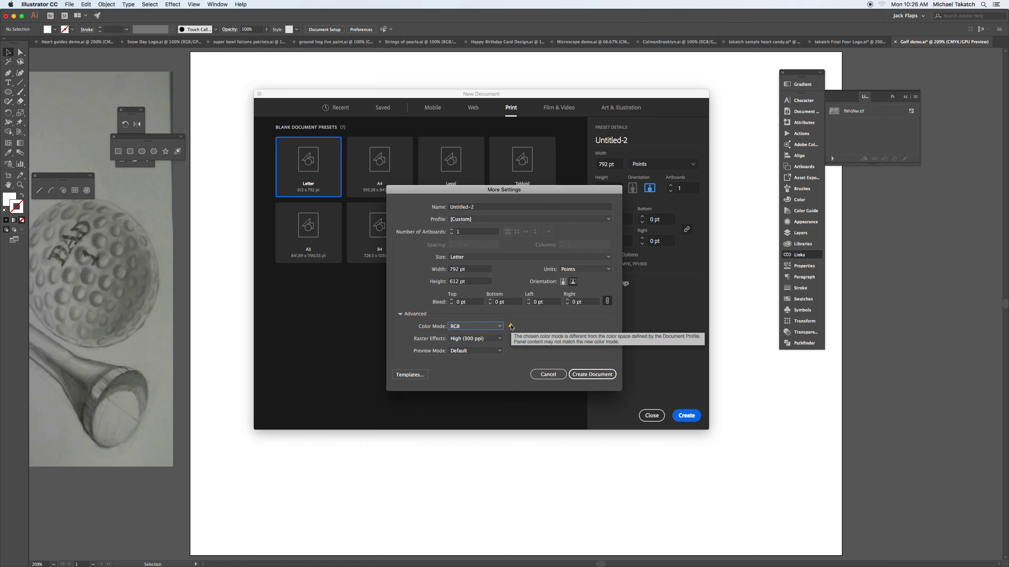
{"action": "left_click", "coordinate": [501, 327]}
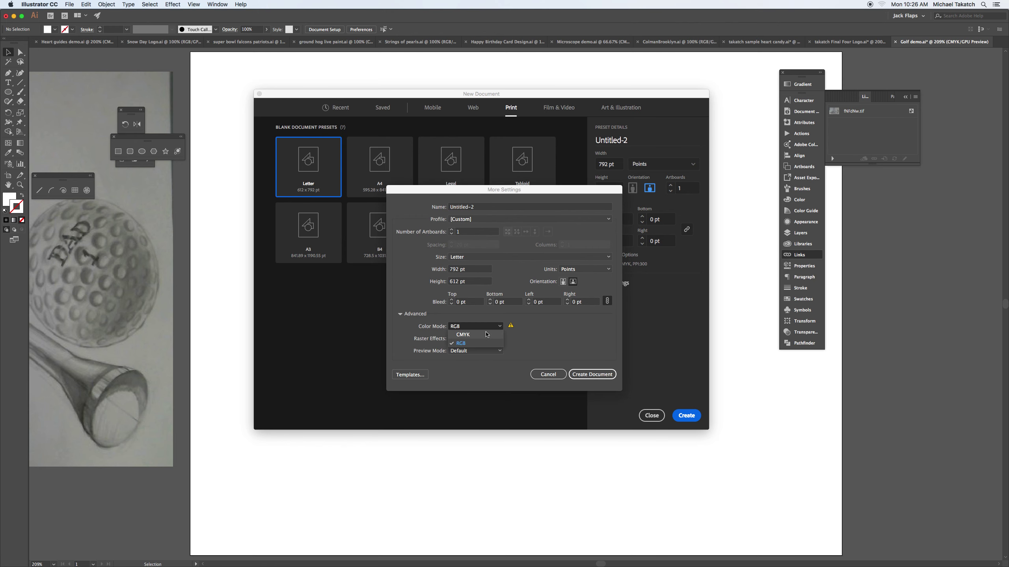
{"action": "left_click", "coordinate": [487, 336]}
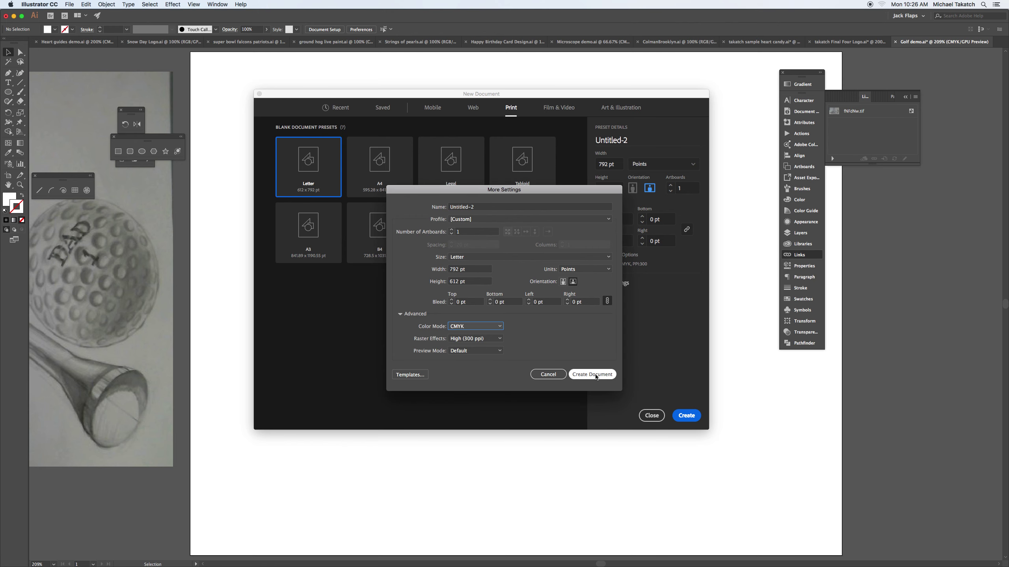
{"action": "left_click", "coordinate": [558, 375]}
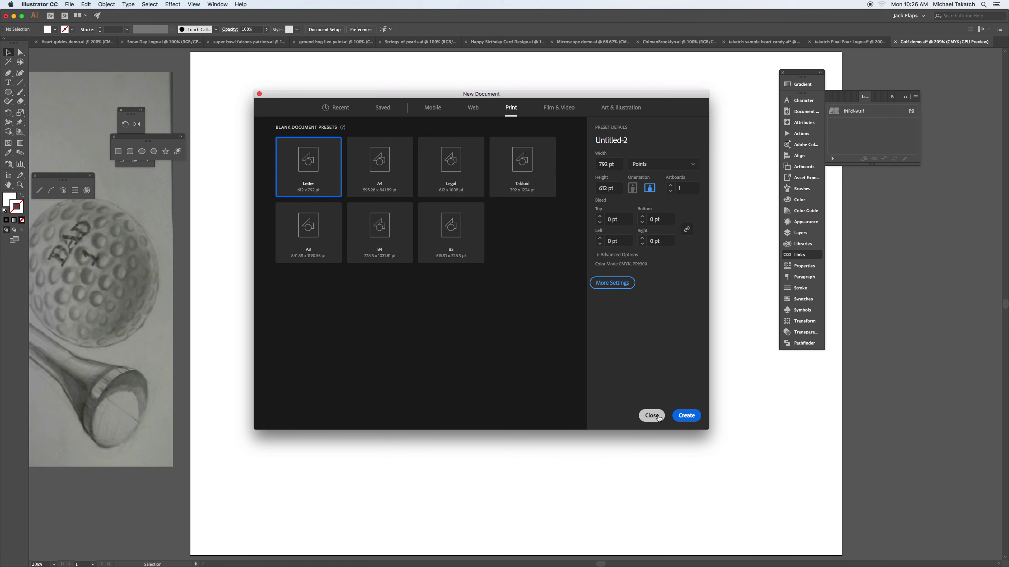
{"action": "left_click", "coordinate": [652, 416]}
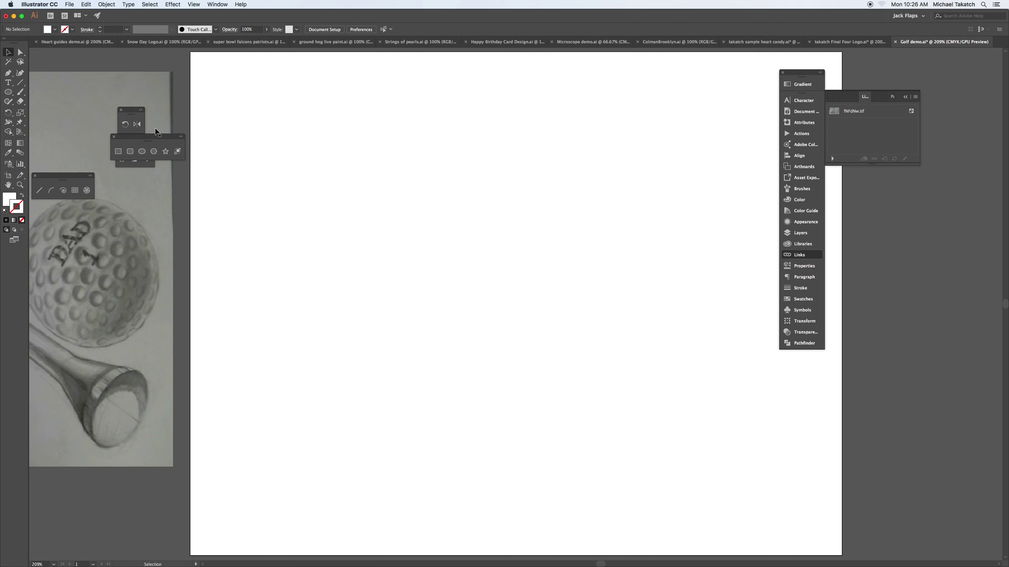
Draw a circle about 66 pt across with a 1 pt black stroke in the artboard's upper-left area, and swap its fill and stroke colours.
{"action": "left_click", "coordinate": [142, 151]}
{"action": "left_click", "coordinate": [6, 210]}
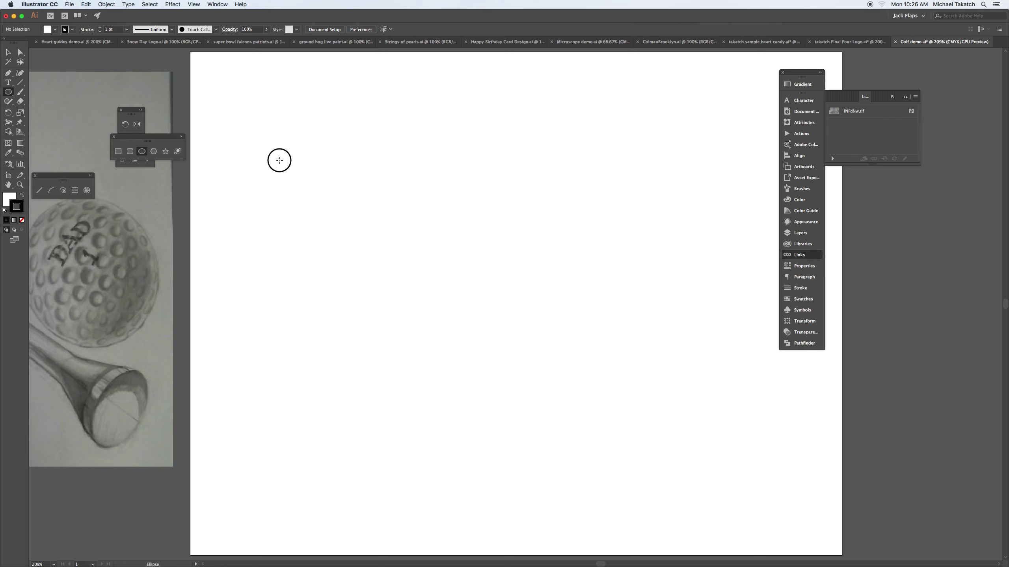
{"action": "mouse_move", "coordinate": [280, 159]}
{"action": "left_mouse_down"}
{"action": "mouse_move", "coordinate": [318, 211]}
{"action": "mouse_move", "coordinate": [334, 214]}
{"action": "left_mouse_up"}
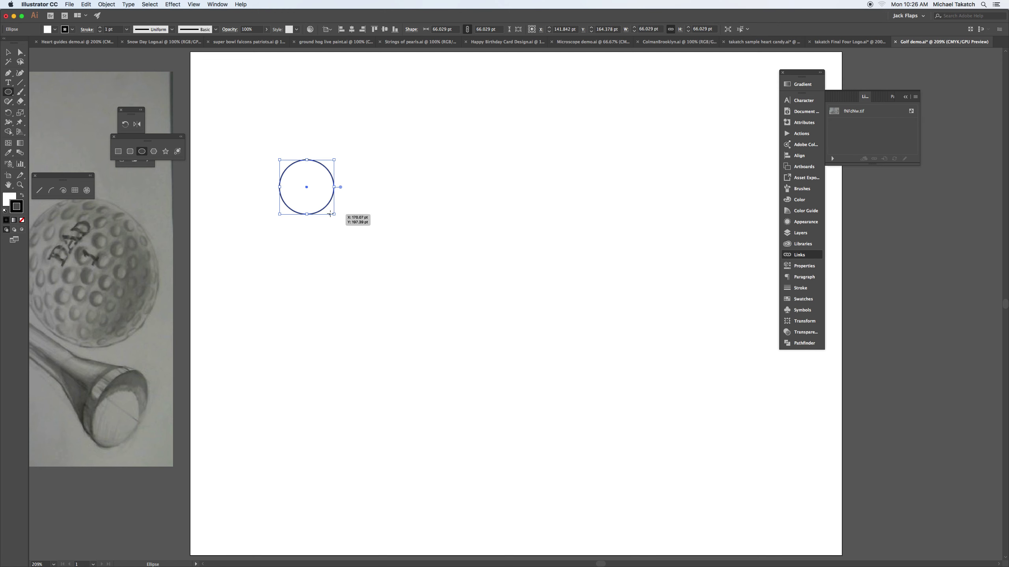
{"action": "key", "text": "shift+x"}
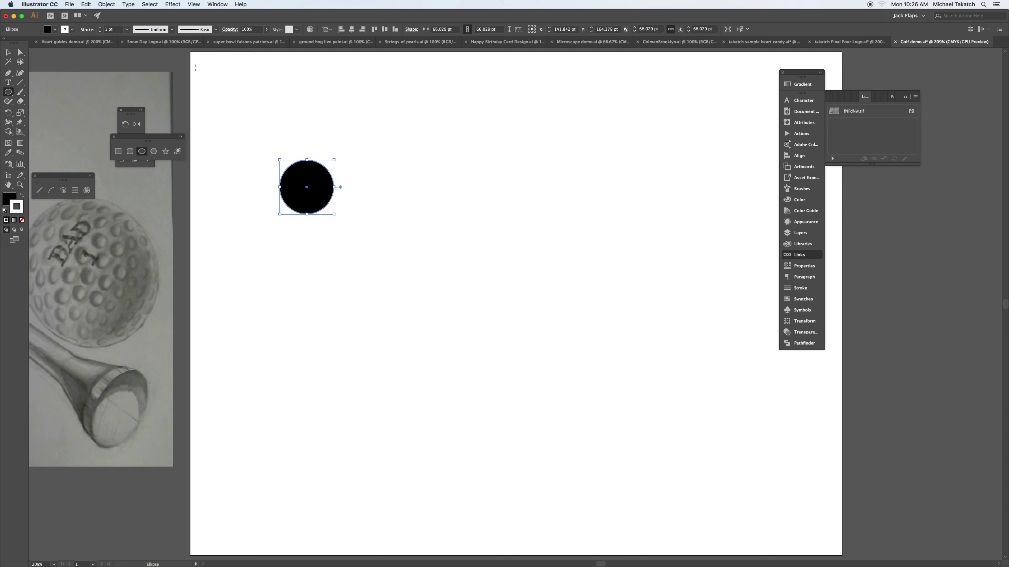
Move the black circle about 20 pt to the left and 17 pt up.
{"action": "left_click", "coordinate": [8, 52]}
{"action": "left_click", "coordinate": [260, 111]}
{"action": "left_click_drag", "start_coordinate": [305, 167], "coordinate": [289, 152]}
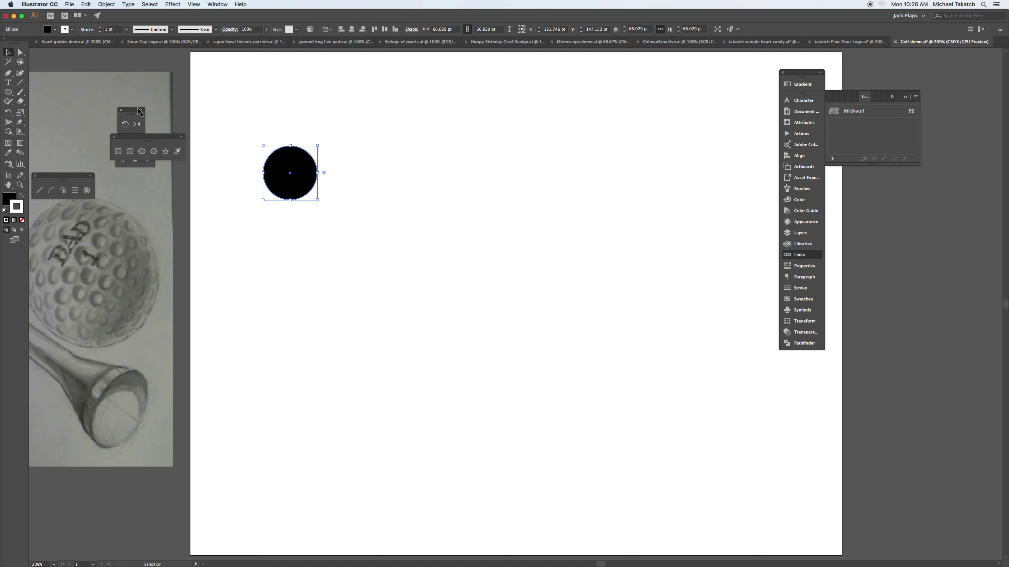
Draw a thin horizontal black rectangle about 226 by 14 pt near the artboard's upper edge.
{"action": "left_click", "coordinate": [19, 93]}
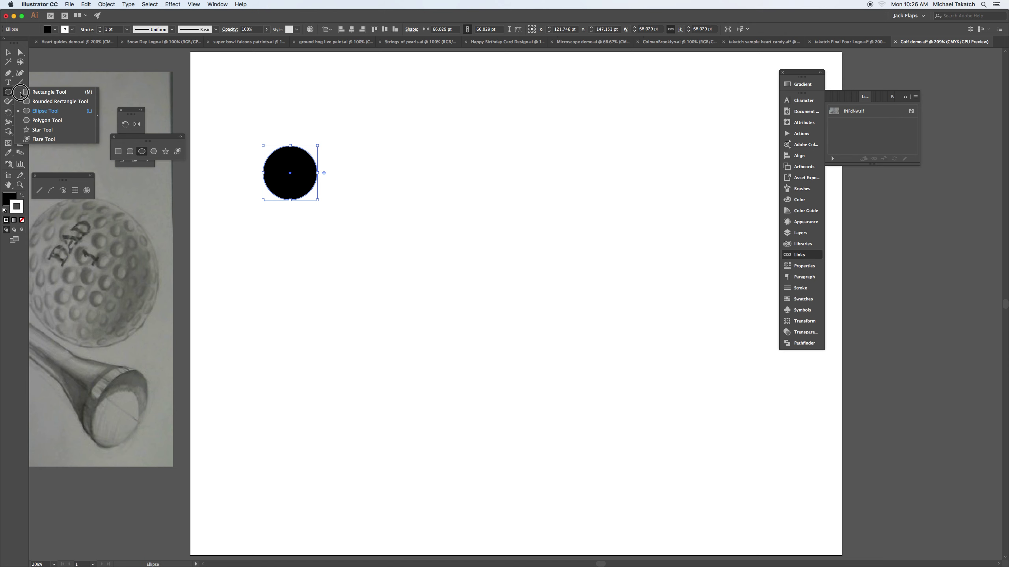
{"action": "left_click", "coordinate": [47, 92]}
{"action": "mouse_move", "coordinate": [454, 101]}
{"action": "left_mouse_down"}
{"action": "mouse_move", "coordinate": [576, 126]}
{"action": "mouse_move", "coordinate": [640, 112]}
{"action": "left_mouse_up"}
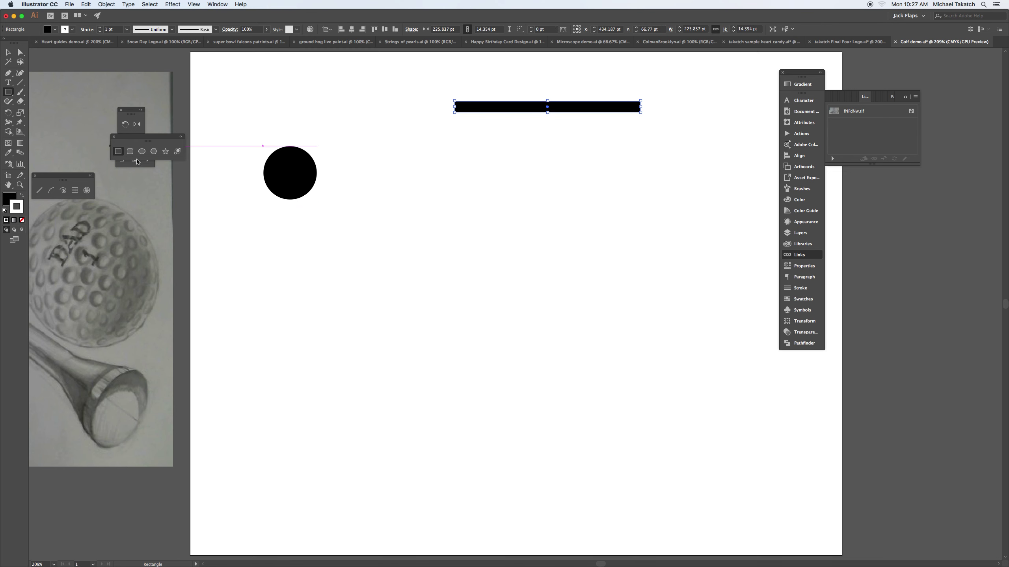
Draw a flat-topped black hexagon about 87 by 75 pt beneath the left end of the thin rectangle.
{"action": "left_click", "coordinate": [154, 151]}
{"action": "left_click_drag", "start_coordinate": [489, 184], "coordinate": [501, 218]}
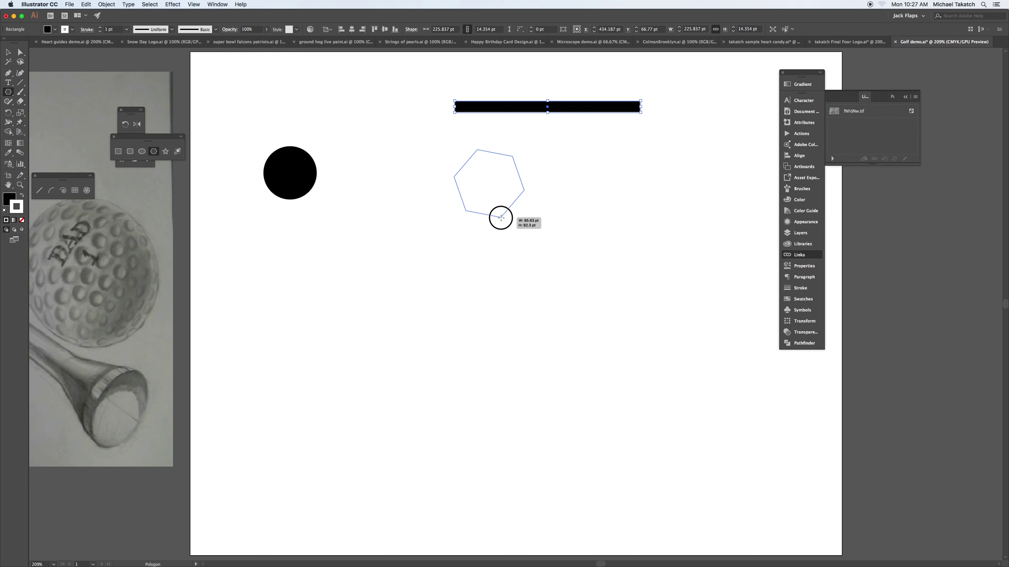
{"action": "left_click_drag", "start_coordinate": [501, 218], "coordinate": [500, 217]}
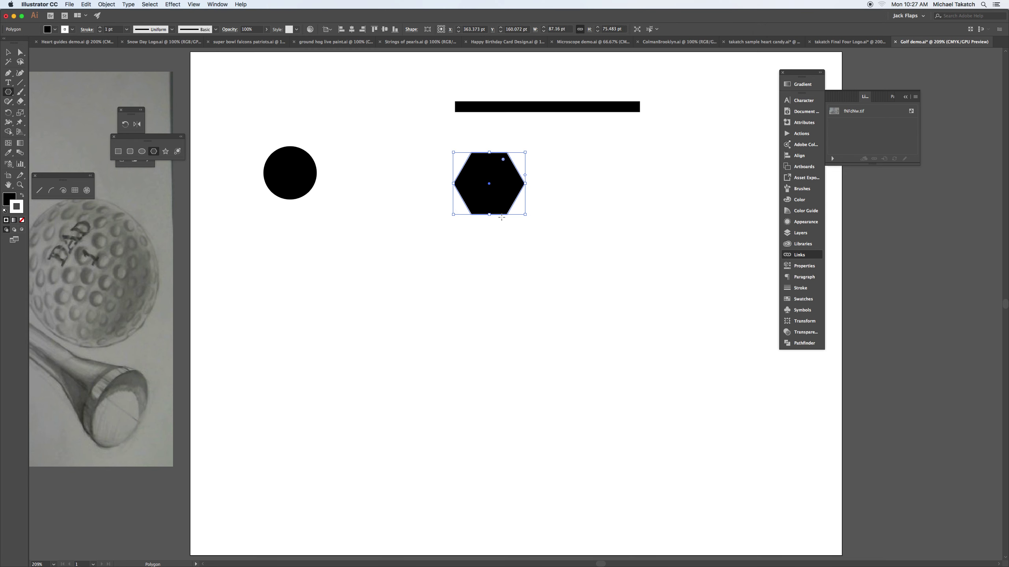
Move the circle directly below the hexagon and shift the thin rectangle down about 14 pt, closer to the hexagon.
{"action": "key", "text": "v"}
{"action": "left_click_drag", "start_coordinate": [277, 159], "coordinate": [469, 250]}
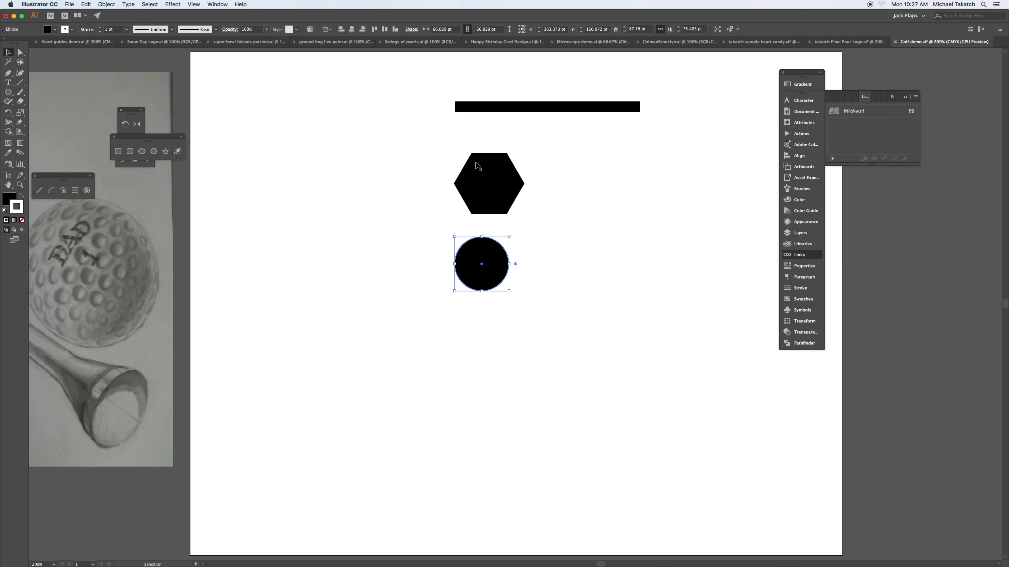
{"action": "left_click_drag", "start_coordinate": [480, 106], "coordinate": [480, 118]}
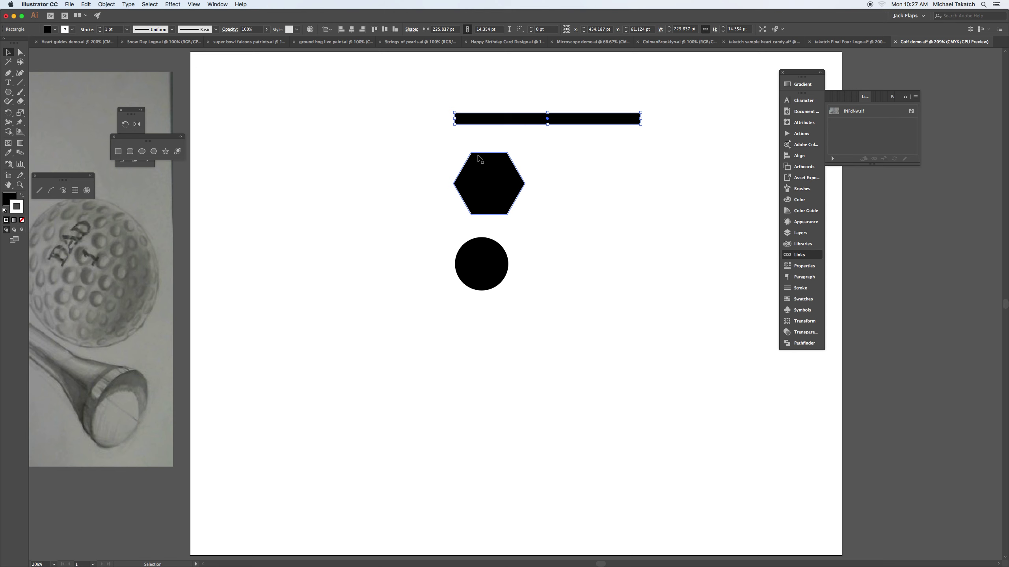
Make a new pattern from the thin black rectangle and accept the notice about the added swatch.
{"action": "key", "text": "super+equal"}
{"action": "left_click_drag", "start_coordinate": [471, 262], "coordinate": [496, 144]}
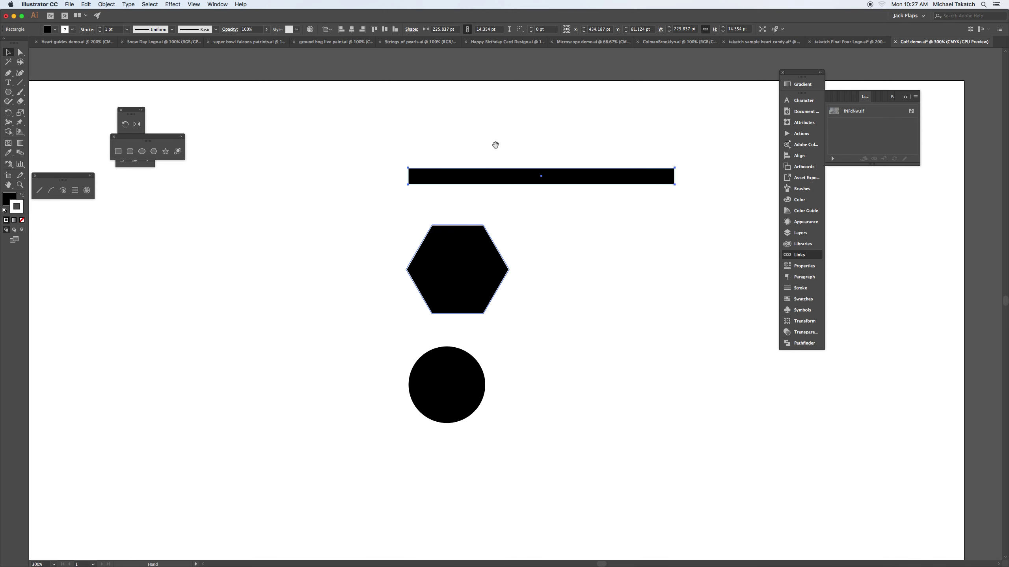
{"action": "left_click", "coordinate": [111, 4]}
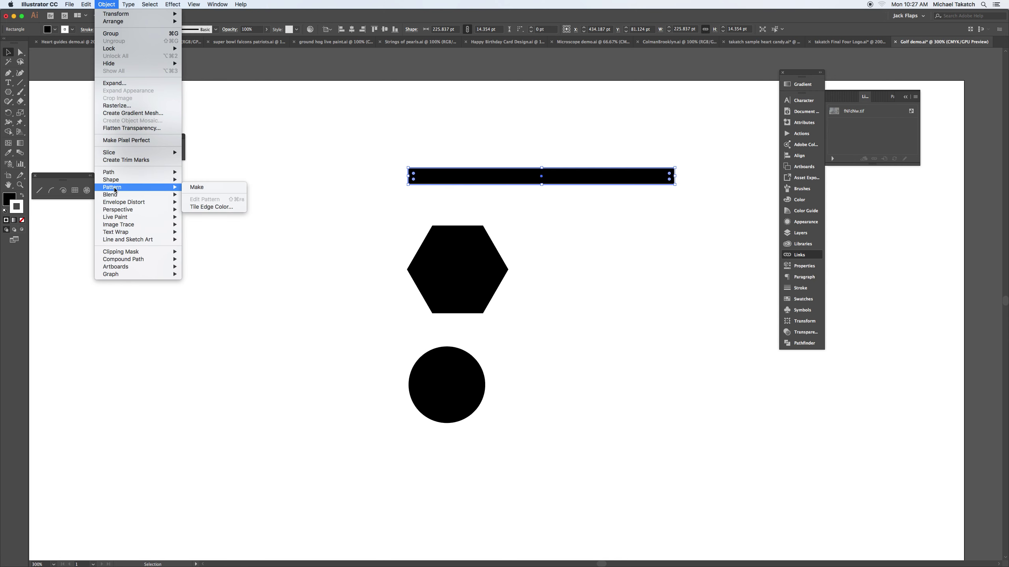
{"action": "left_click", "coordinate": [199, 188]}
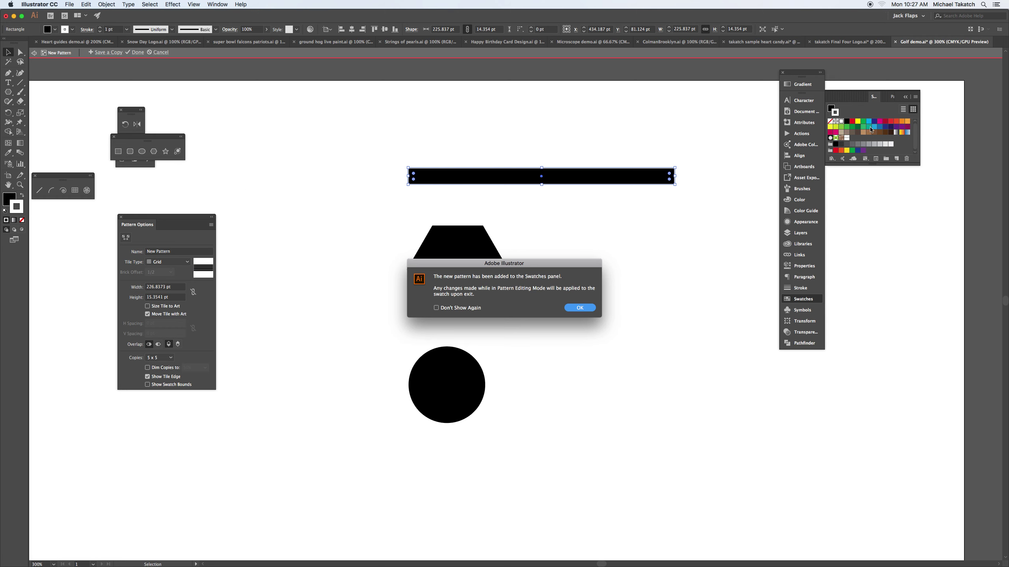
{"action": "left_click", "coordinate": [580, 308]}
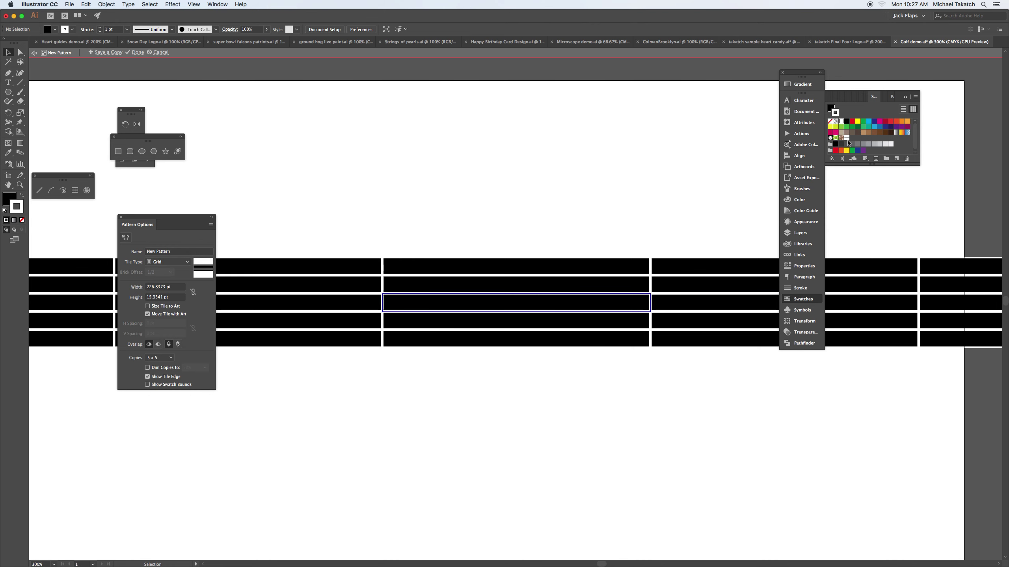
Set the new pattern's tile type to Brick by Row.
{"action": "left_click_drag", "start_coordinate": [182, 223], "coordinate": [195, 188]}
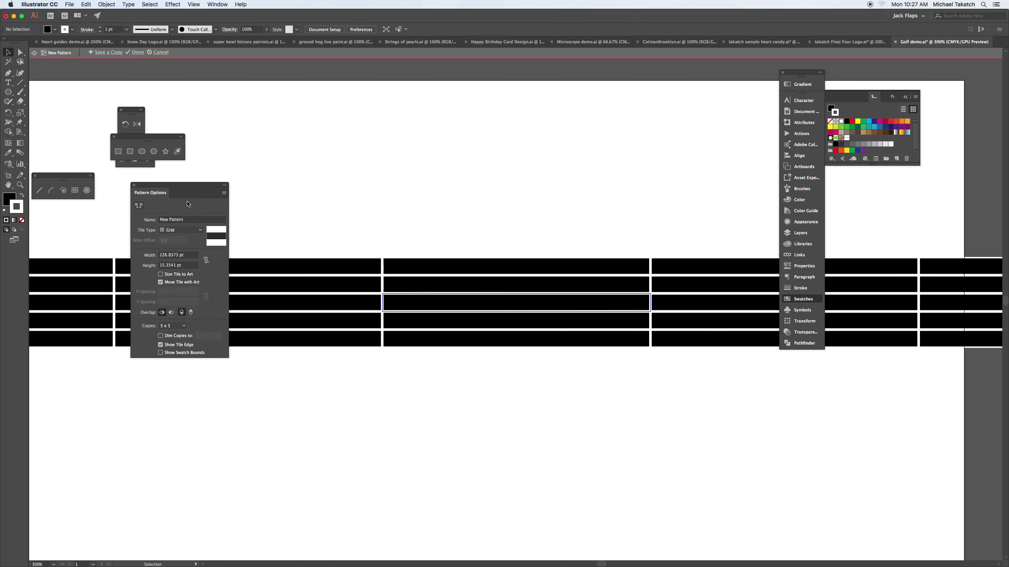
{"action": "left_click", "coordinate": [180, 230]}
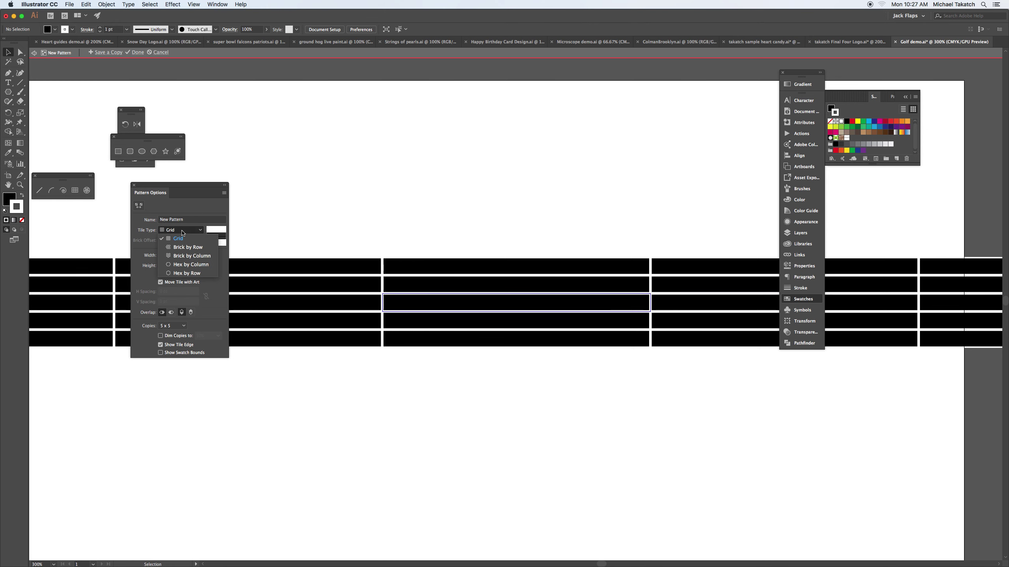
{"action": "left_click", "coordinate": [188, 248]}
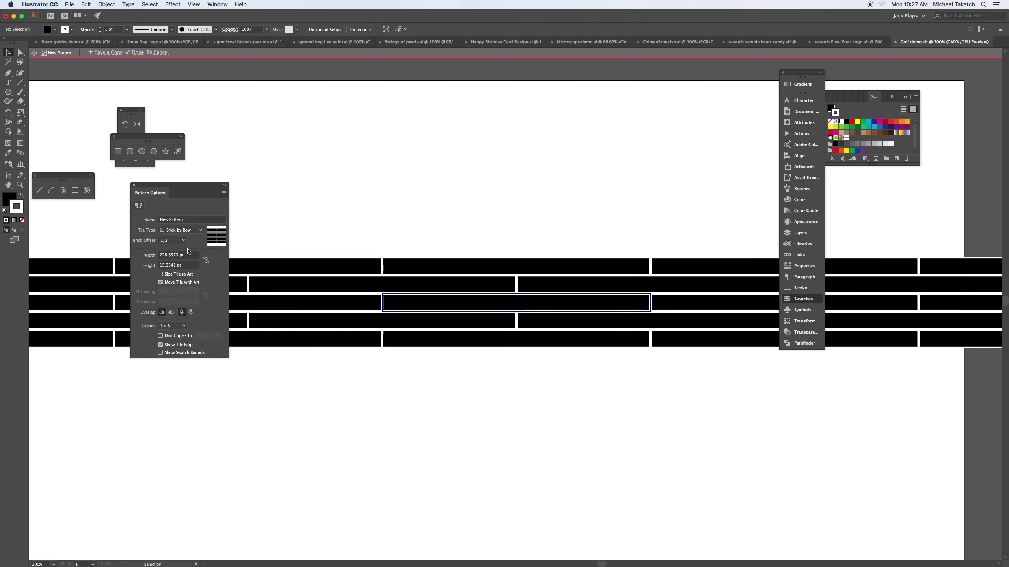
Try the Brick by Column, Hex by Column and Hex by Row tile types on the pattern, and return to Brick by Row.
{"action": "left_click", "coordinate": [198, 231]}
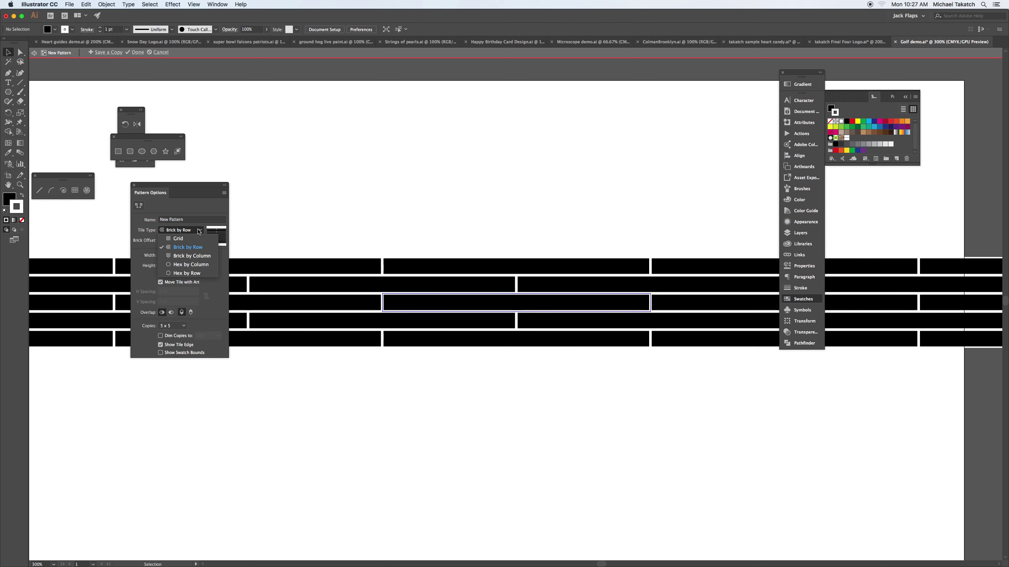
{"action": "left_click", "coordinate": [195, 256]}
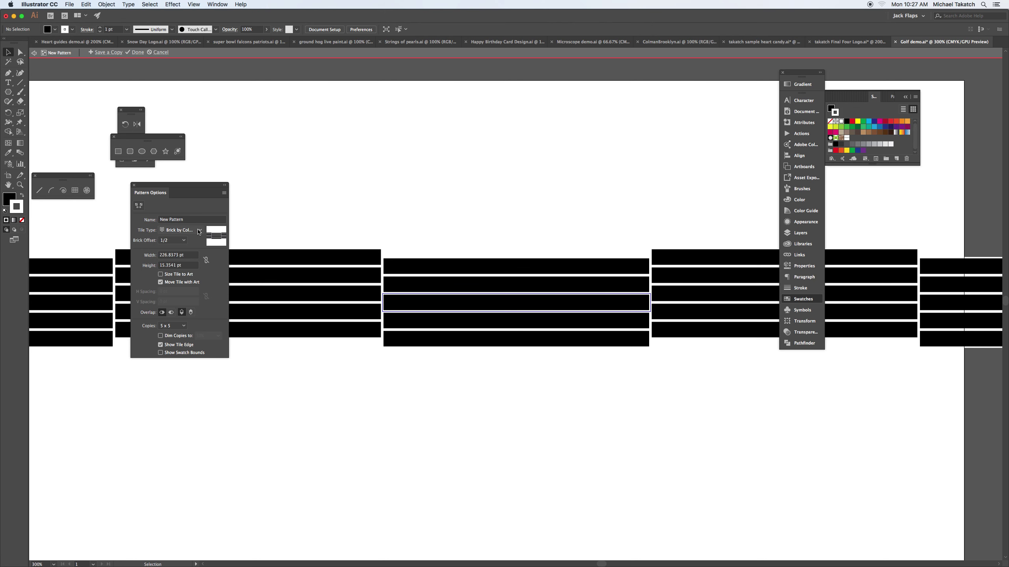
{"action": "left_click", "coordinate": [200, 231]}
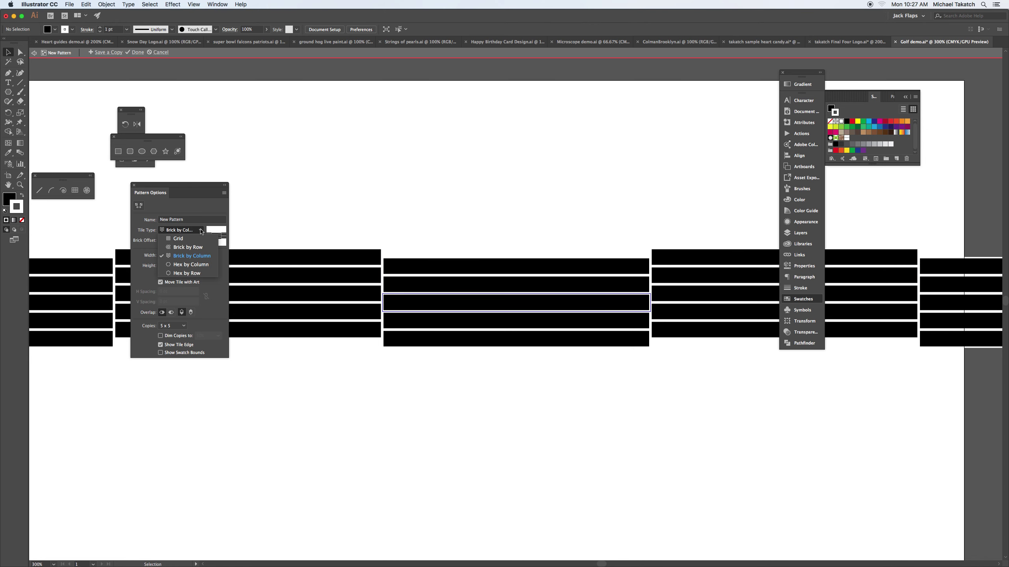
{"action": "left_click", "coordinate": [199, 266]}
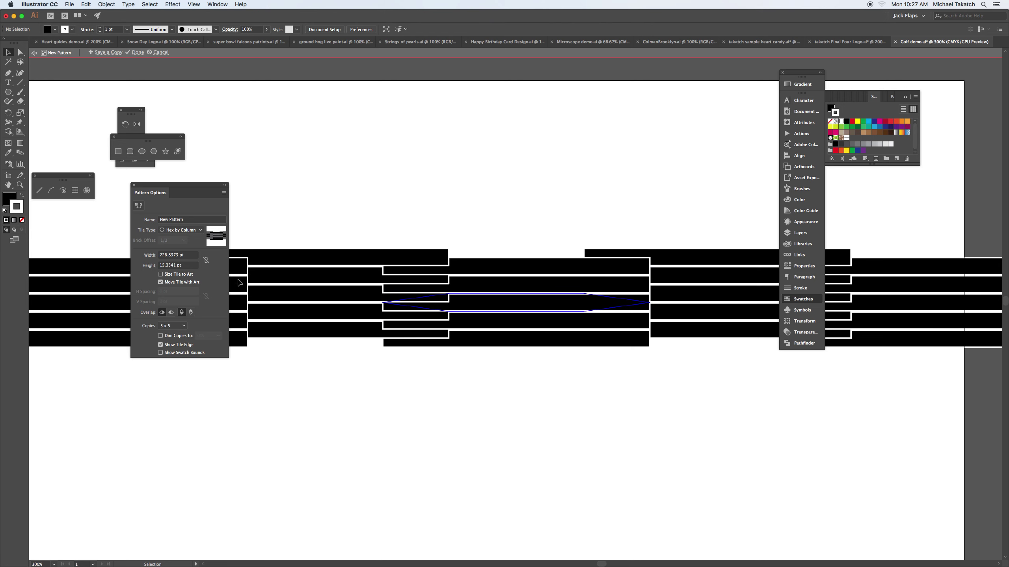
{"action": "left_click", "coordinate": [201, 230]}
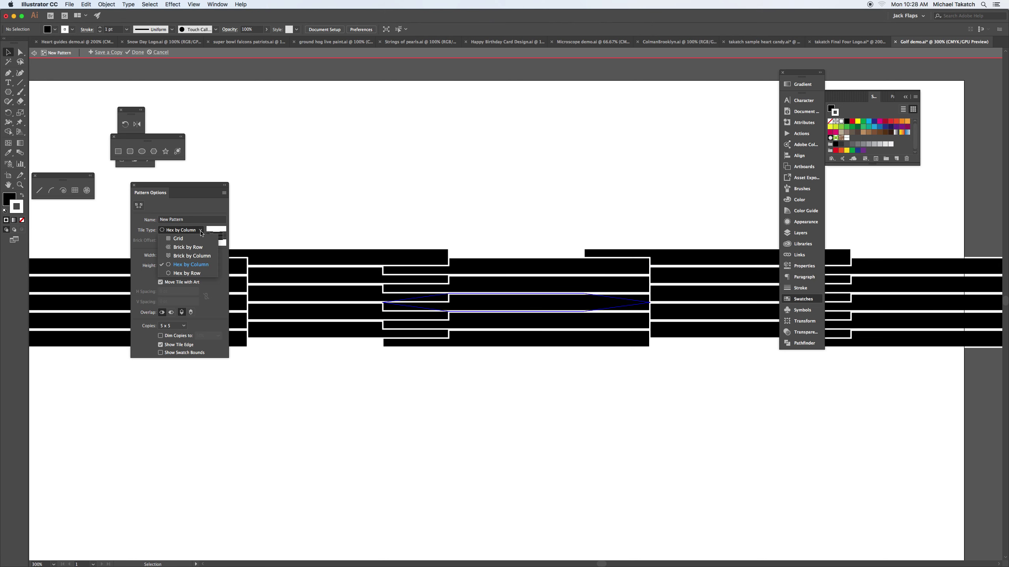
{"action": "left_click", "coordinate": [202, 274]}
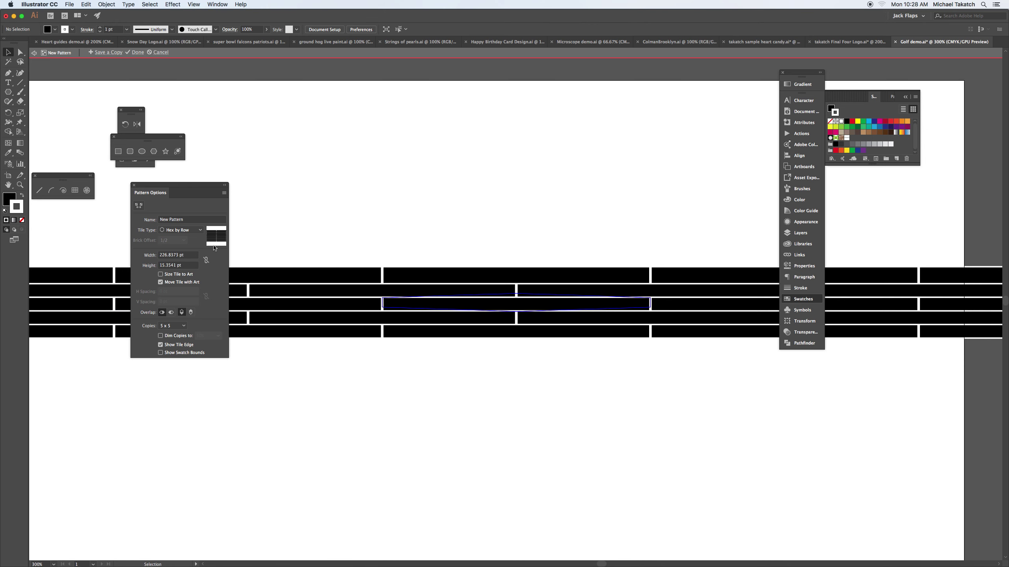
{"action": "left_click", "coordinate": [201, 231]}
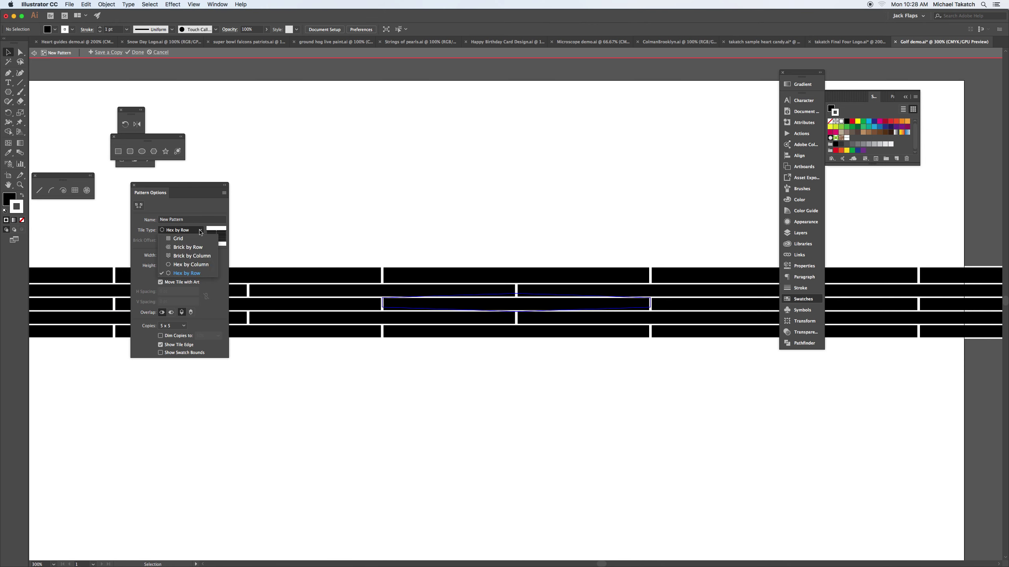
{"action": "left_click", "coordinate": [200, 247]}
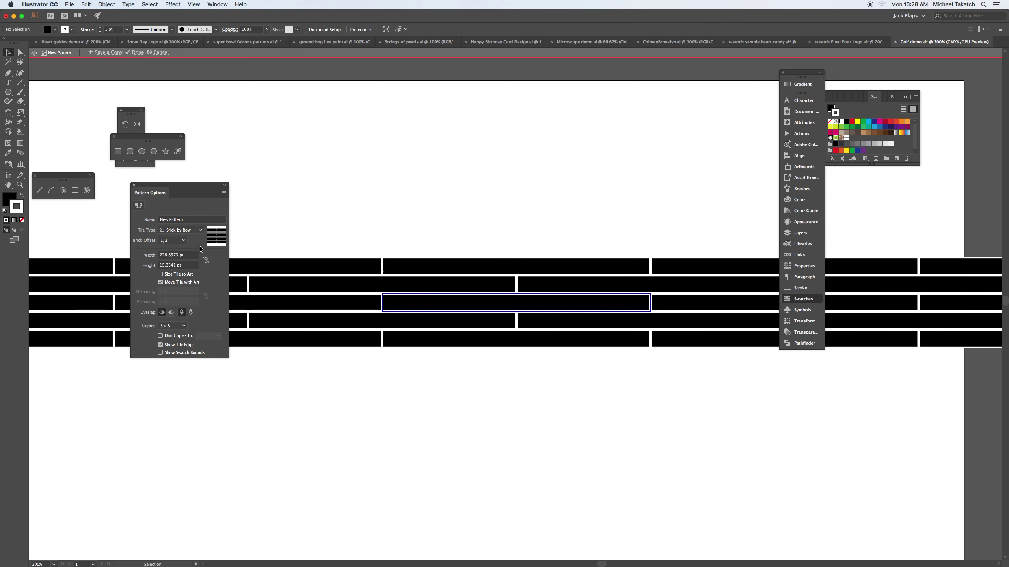
Set the brick offset of the Brick by Row pattern to 4/5.
{"action": "left_click", "coordinate": [184, 241]}
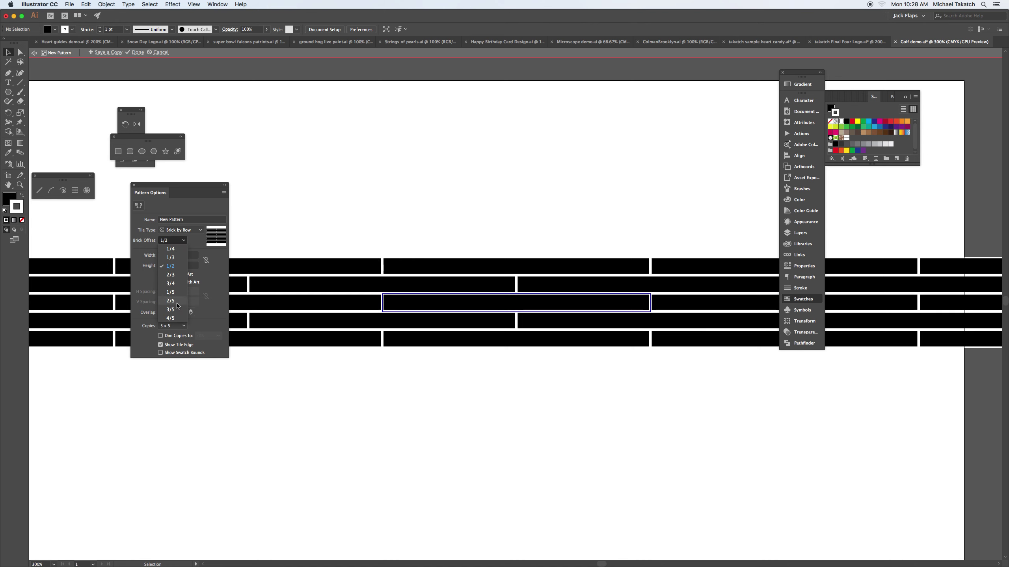
{"action": "left_click", "coordinate": [175, 318]}
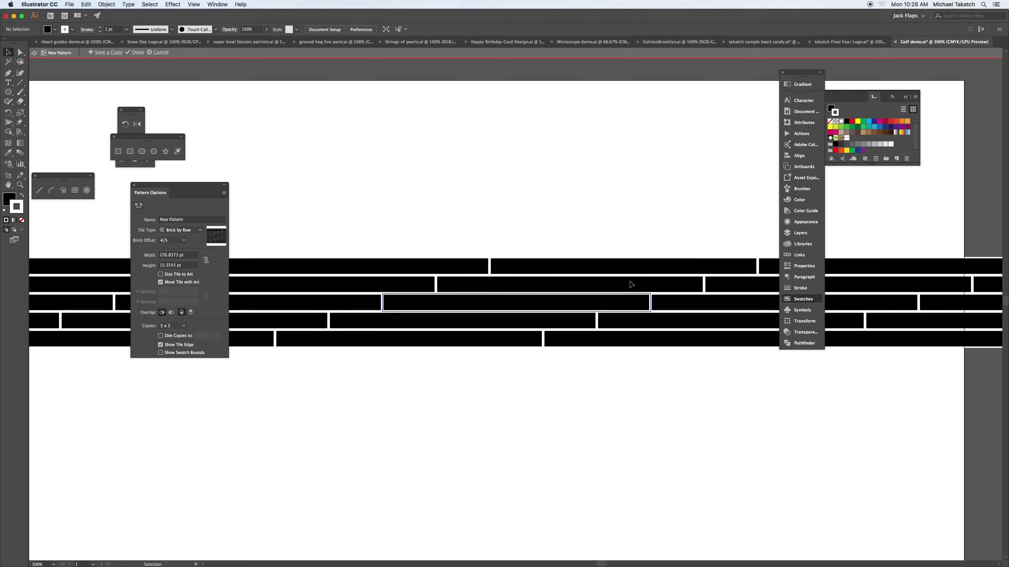
{"action": "left_click", "coordinate": [184, 241]}
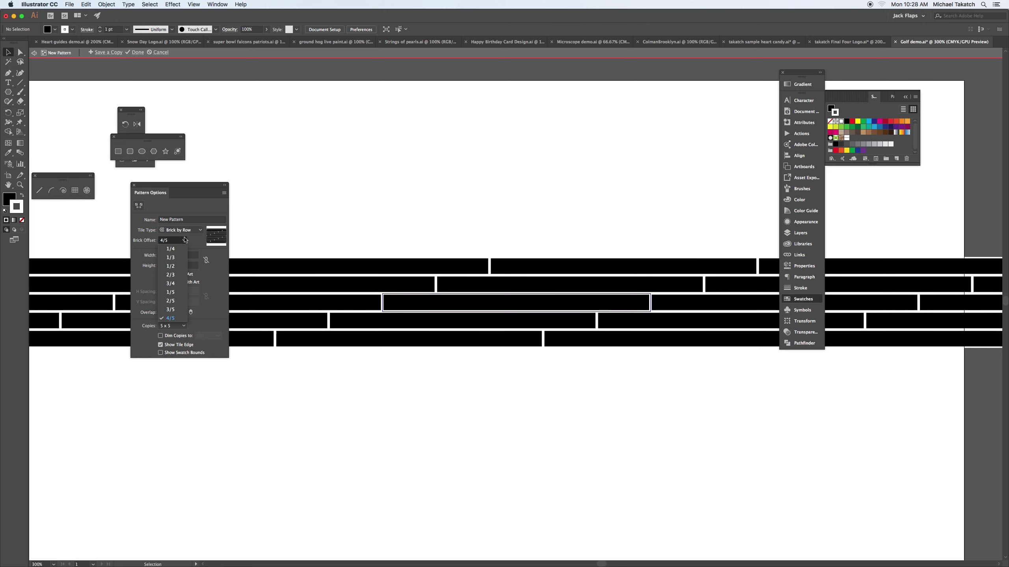
{"action": "left_click", "coordinate": [228, 273]}
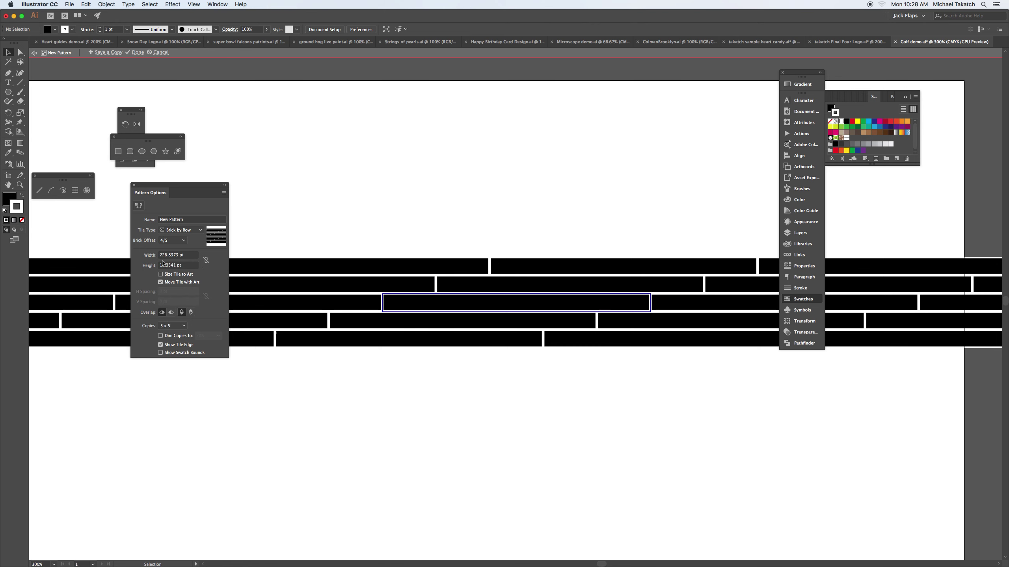
Link the pattern tile's width and height proportions and widen the tile to 237 pt.
{"action": "left_click", "coordinate": [206, 261]}
{"action": "left_click", "coordinate": [188, 256]}
{"action": "key", "text": "Up"}
{"action": "key", "text": "Up"}
{"action": "key", "text": "Up"}
{"action": "key", "text": "Up"}
{"action": "key", "text": "Up"}
{"action": "key", "text": "Up"}
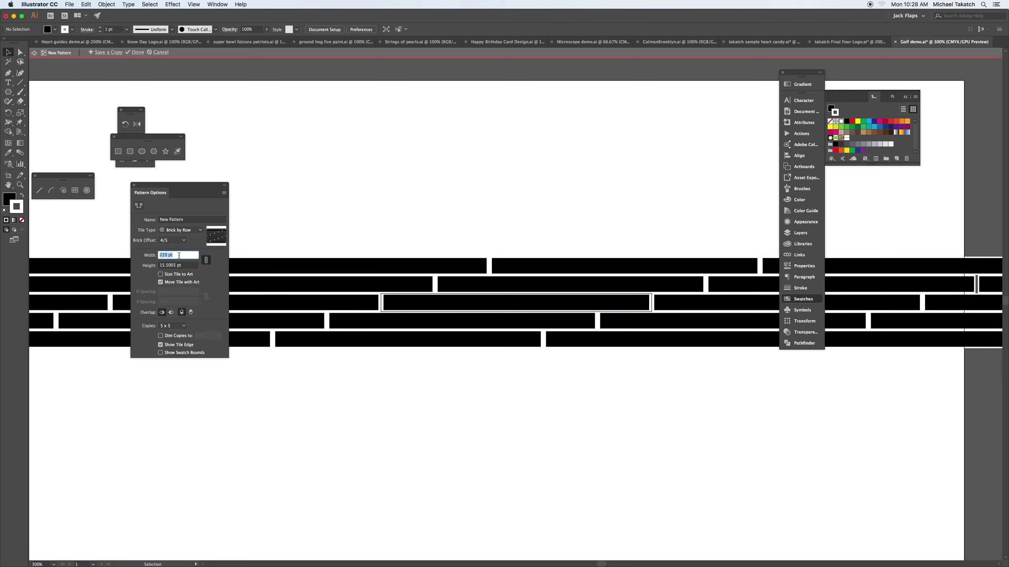
{"action": "key", "text": "Up"}
{"action": "key", "text": "Up"}
{"action": "key", "text": "Up"}
{"action": "key", "text": "Up"}
{"action": "key", "text": "Up"}
{"action": "key", "text": "Up"}
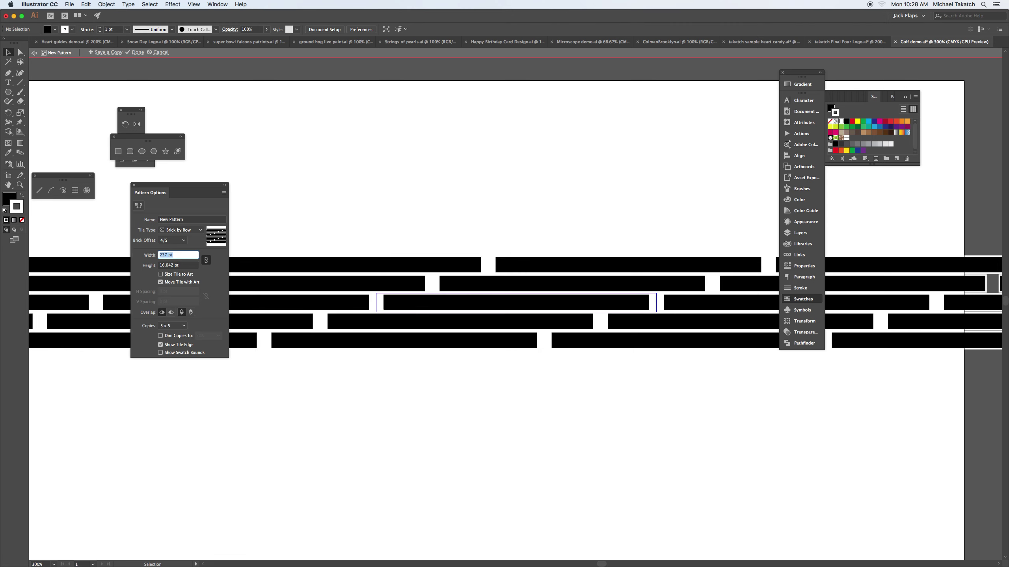
Reduce the pattern tile's width to 227 pt, keeping its width and height linked.
{"action": "key", "text": "Down"}
{"action": "key", "text": "Down"}
{"action": "key", "text": "Down"}
{"action": "key", "text": "Down"}
{"action": "key", "text": "Down"}
{"action": "key", "text": "Down"}
{"action": "key", "text": "Down"}
{"action": "key", "text": "Down"}
{"action": "key", "text": "Down"}
{"action": "key", "text": "Down"}
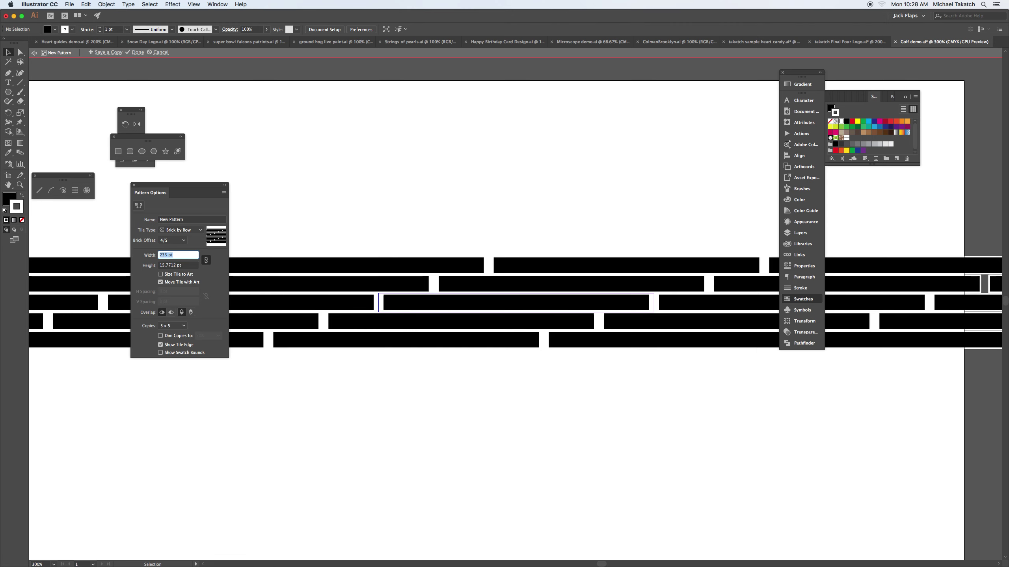
{"action": "key", "text": "Down"}
{"action": "key", "text": "Down"}
{"action": "key", "text": "Up"}
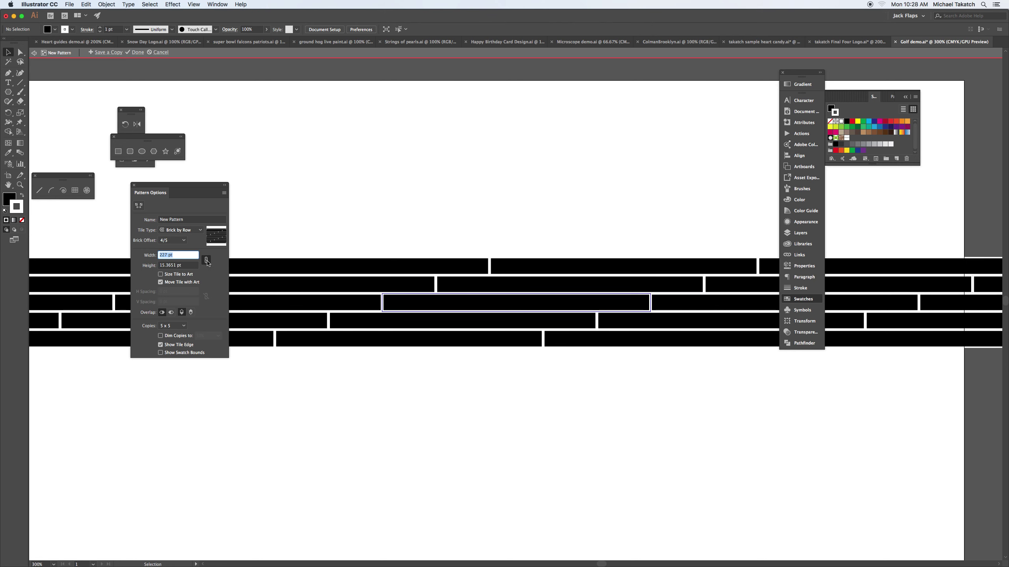
{"action": "left_click", "coordinate": [206, 261]}
{"action": "left_click", "coordinate": [179, 255]}
{"action": "left_click", "coordinate": [206, 260]}
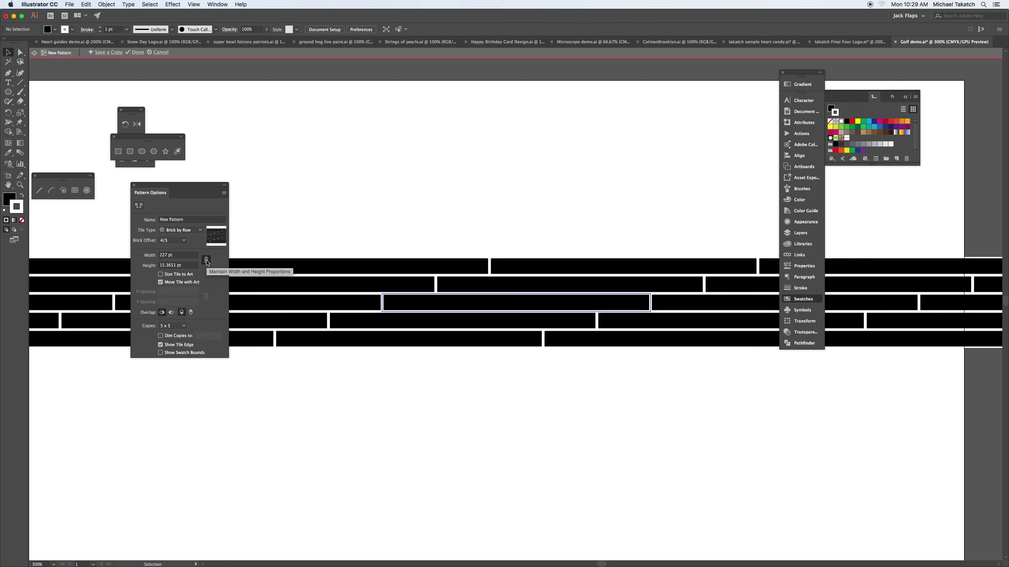
Enable sizing the tile to the art, try a horizontal spacing of 5 pt, and return it to 0 pt.
{"action": "left_click", "coordinate": [161, 274]}
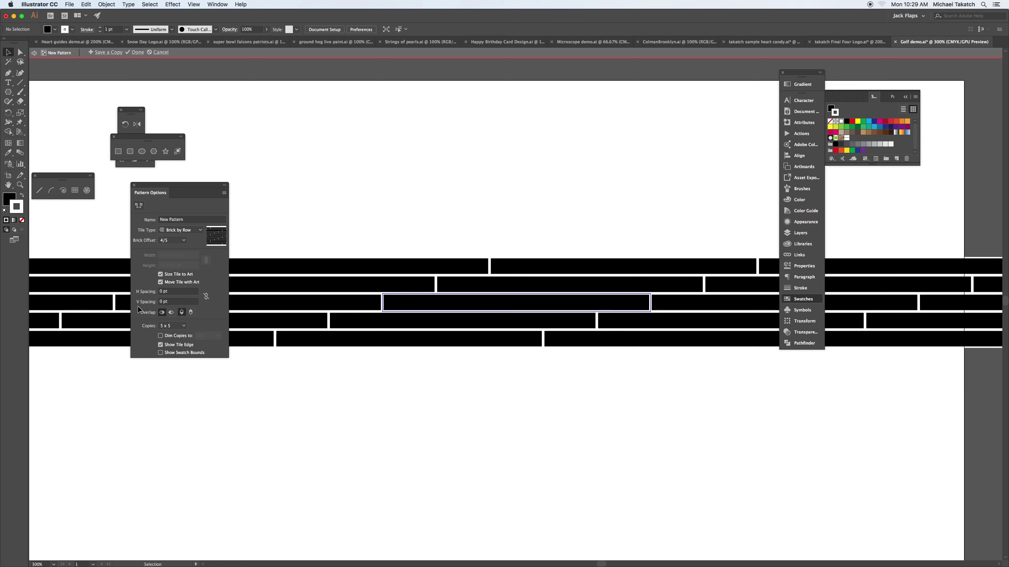
{"action": "left_click", "coordinate": [184, 294]}
{"action": "key", "text": "Up"}
{"action": "key", "text": "Up"}
{"action": "key", "text": "Down"}
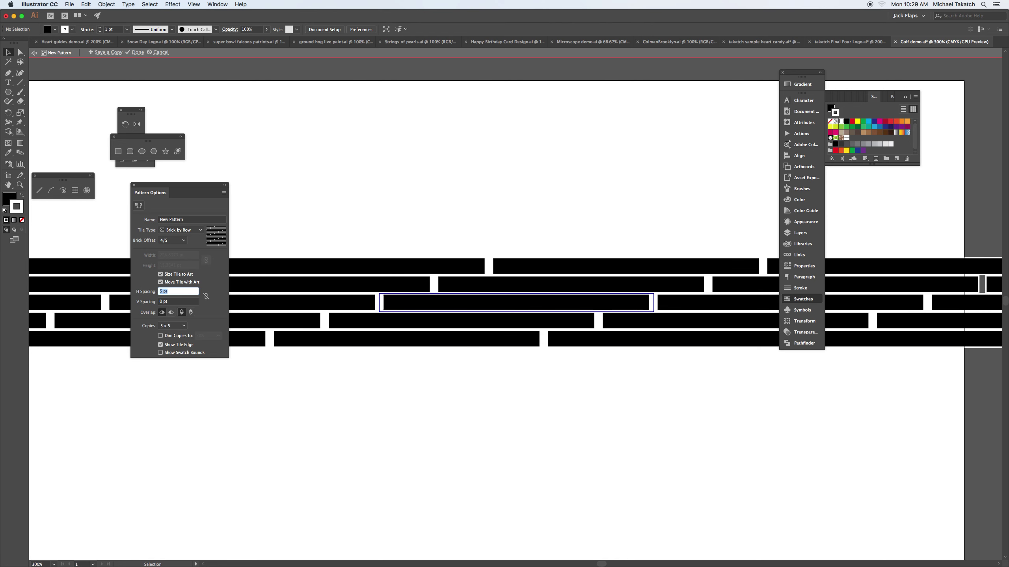
{"action": "key", "text": "Down"}
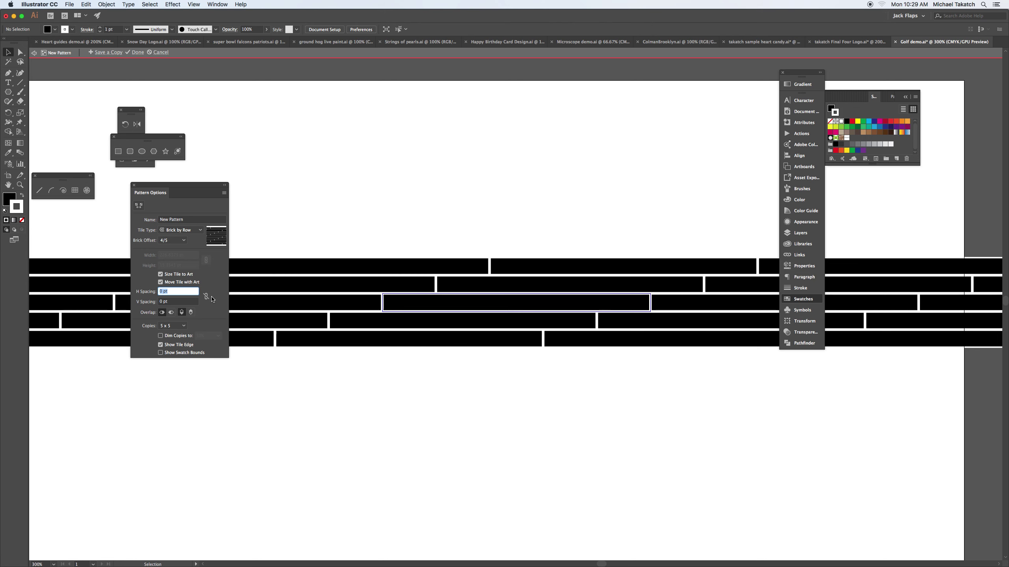
Link the horizontal and vertical spacing of the tiles and raise both to about 5 pt.
{"action": "left_click", "coordinate": [206, 297]}
{"action": "left_click", "coordinate": [181, 295]}
{"action": "key", "text": "Up"}
{"action": "key", "text": "Up"}
{"action": "key", "text": "Up"}
{"action": "key", "text": "Up"}
{"action": "key", "text": "Up"}
{"action": "key", "text": "Up"}
{"action": "key", "text": "Up"}
{"action": "key", "text": "Up"}
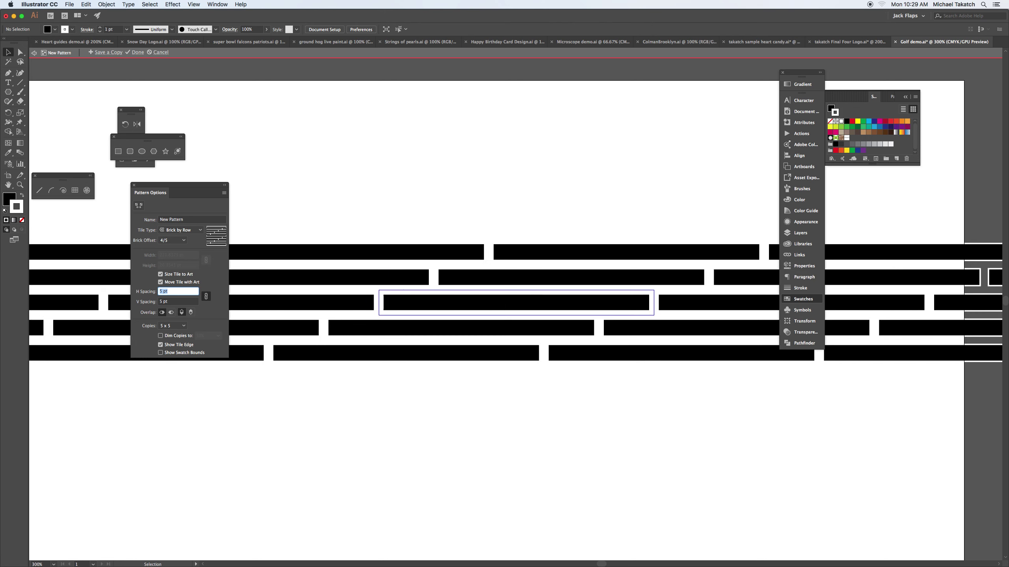
Lower the linked horizontal and vertical spacing to about -6 pt so the bricks overlap.
{"action": "key", "text": "Down"}
{"action": "key", "text": "Down"}
{"action": "key", "text": "Down"}
{"action": "key", "text": "Down"}
{"action": "key", "text": "Down"}
{"action": "key", "text": "Down"}
{"action": "key", "text": "Down"}
{"action": "key", "text": "Down"}
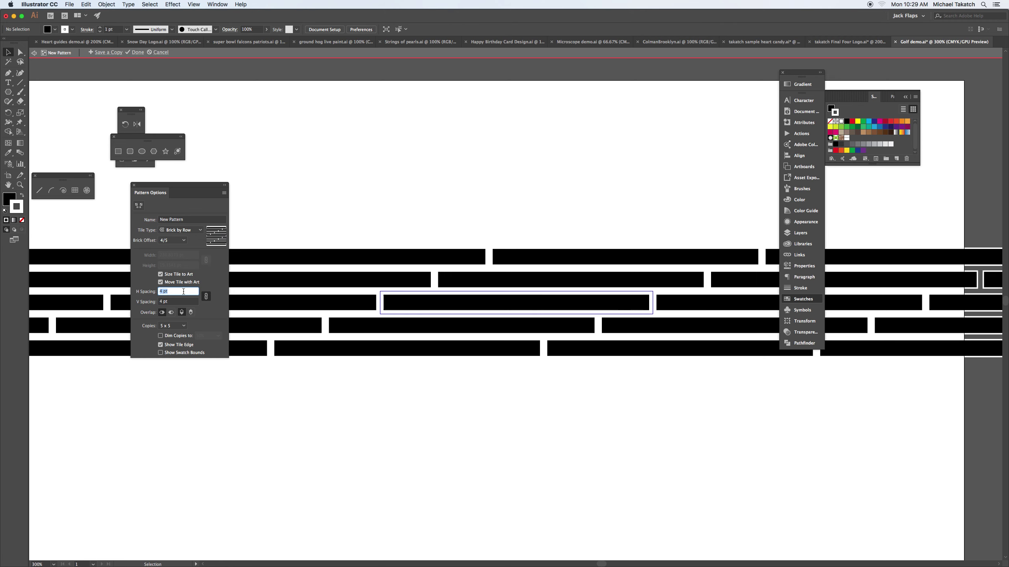
{"action": "key", "text": "Down"}
{"action": "key", "text": "Down"}
{"action": "key", "text": "Down"}
{"action": "key", "text": "Down"}
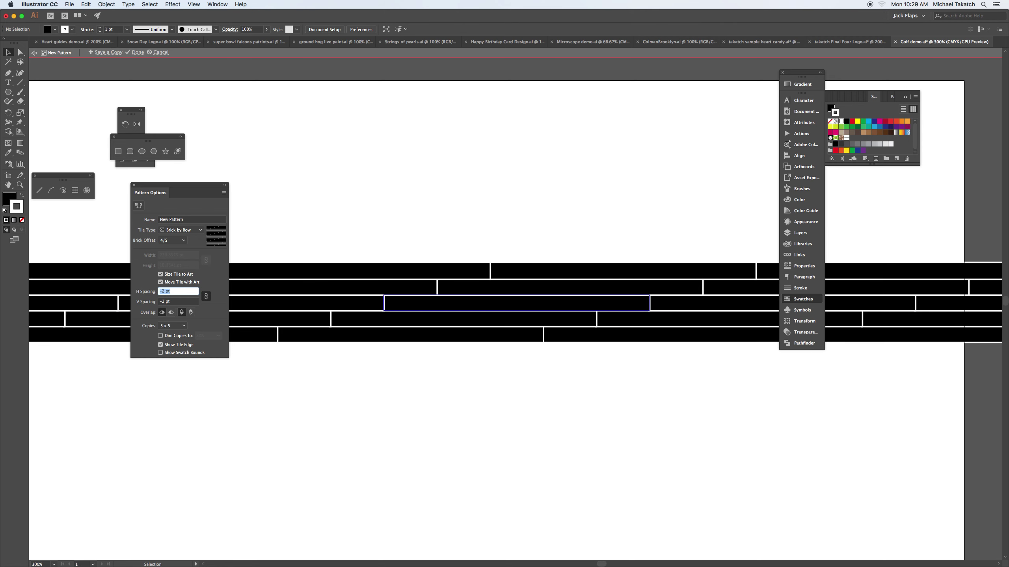
{"action": "key", "text": "Down"}
{"action": "key", "text": "Down"}
{"action": "key", "text": "Down"}
{"action": "key", "text": "Down"}
{"action": "key", "text": "Down"}
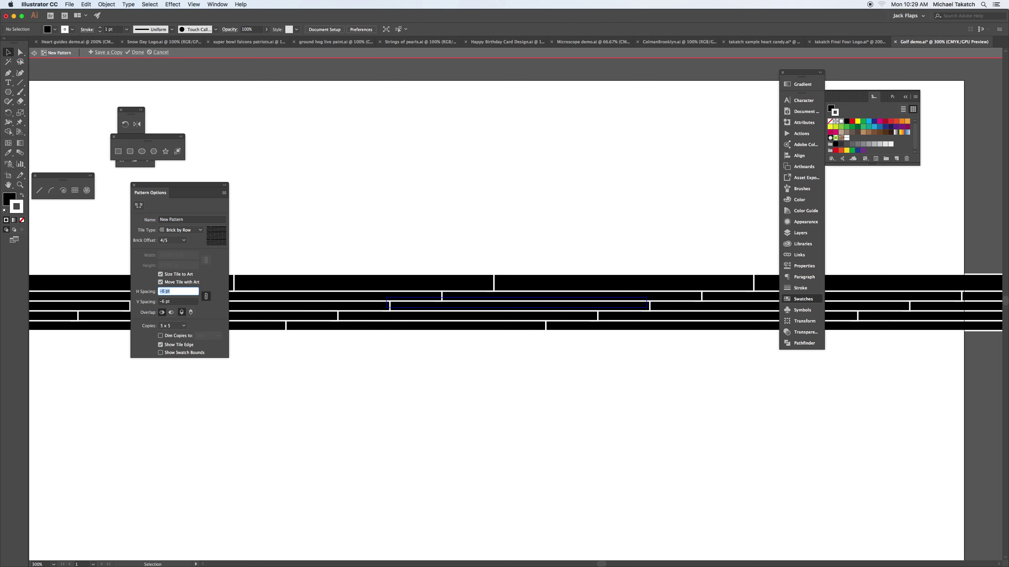
Bring both tile spacings back to 0 pt and turn off sizing the tile to the art.
{"action": "key", "text": "Up"}
{"action": "key", "text": "Up"}
{"action": "key", "text": "Up"}
{"action": "key", "text": "Up"}
{"action": "key", "text": "Up"}
{"action": "key", "text": "Up"}
{"action": "key", "text": "Up"}
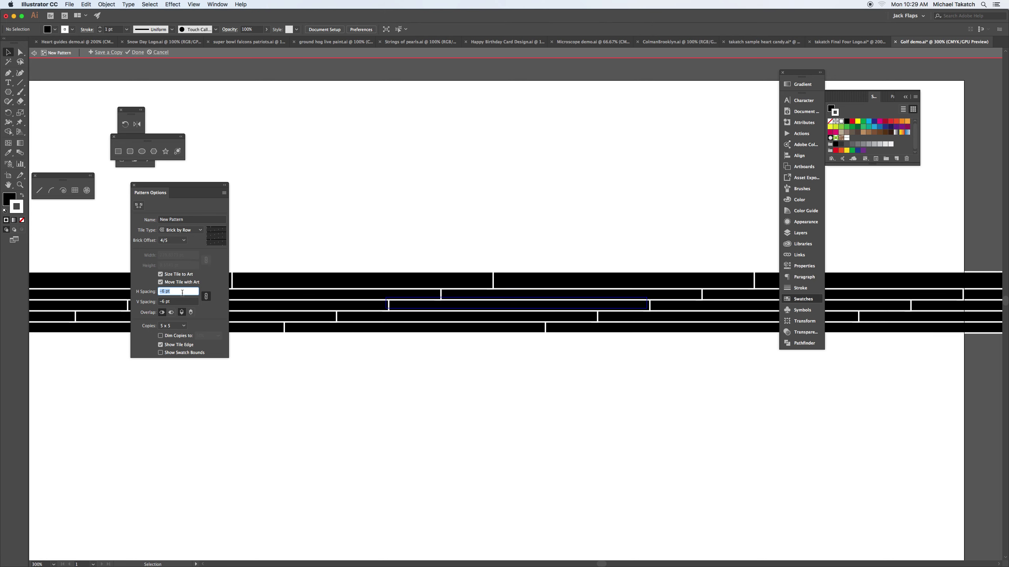
{"action": "key", "text": "Up"}
{"action": "key", "text": "Up"}
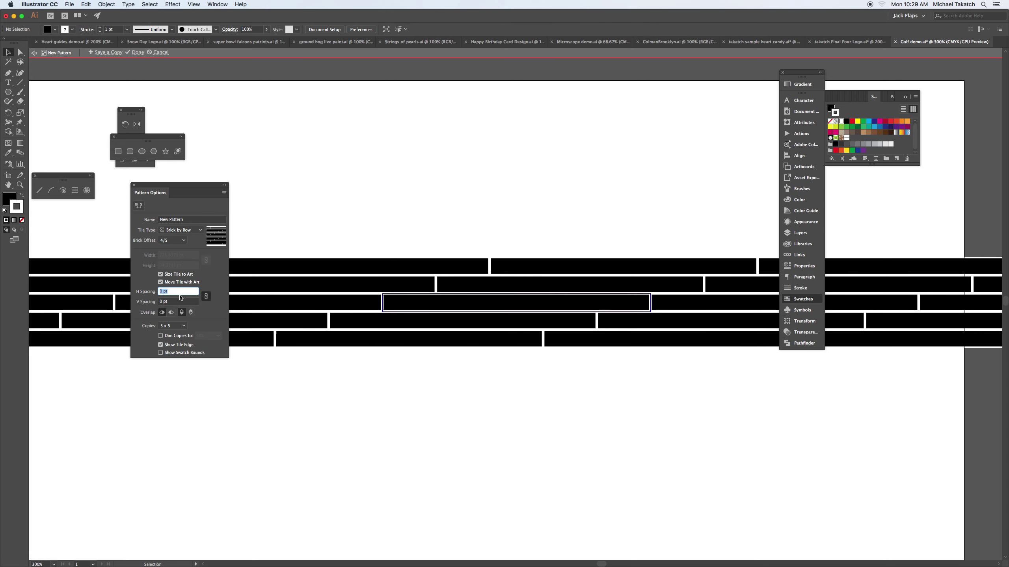
{"action": "left_click", "coordinate": [161, 274]}
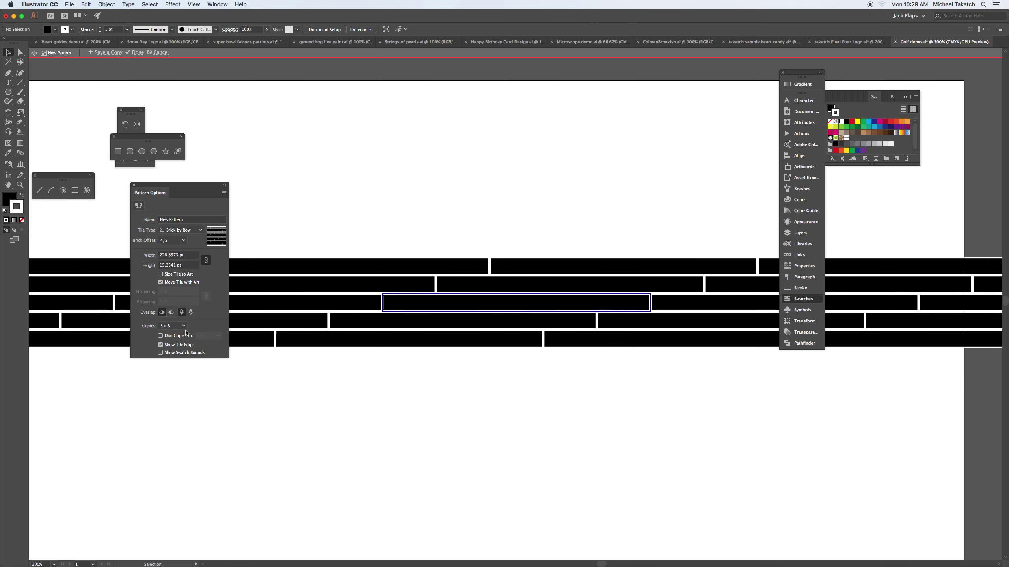
Preview the pattern with 1 x 1 and 9 x 9 copies, and return to 5 x 5.
{"action": "left_click", "coordinate": [183, 327]}
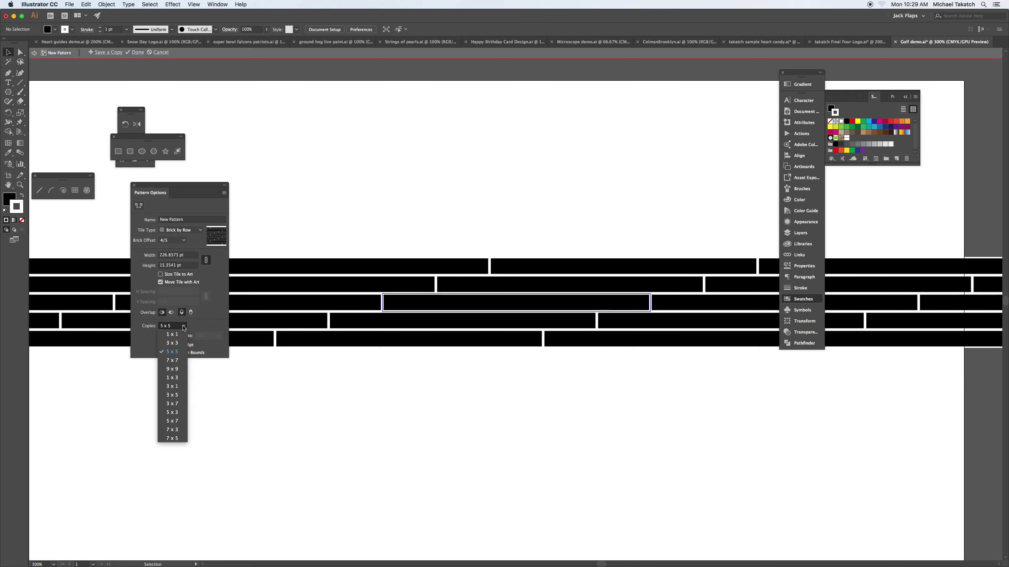
{"action": "left_click", "coordinate": [172, 335]}
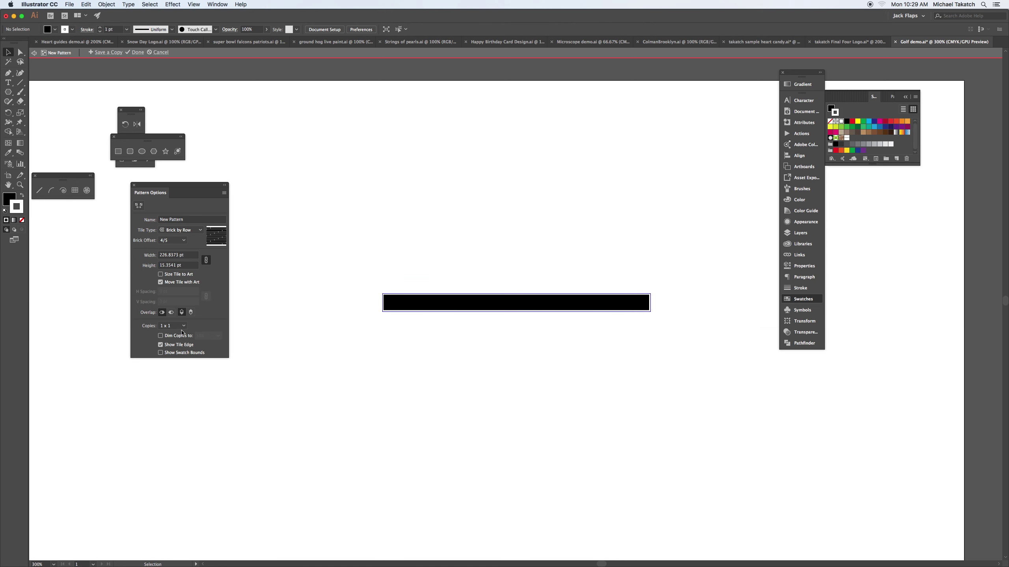
{"action": "left_click", "coordinate": [183, 326]}
{"action": "left_click", "coordinate": [177, 370]}
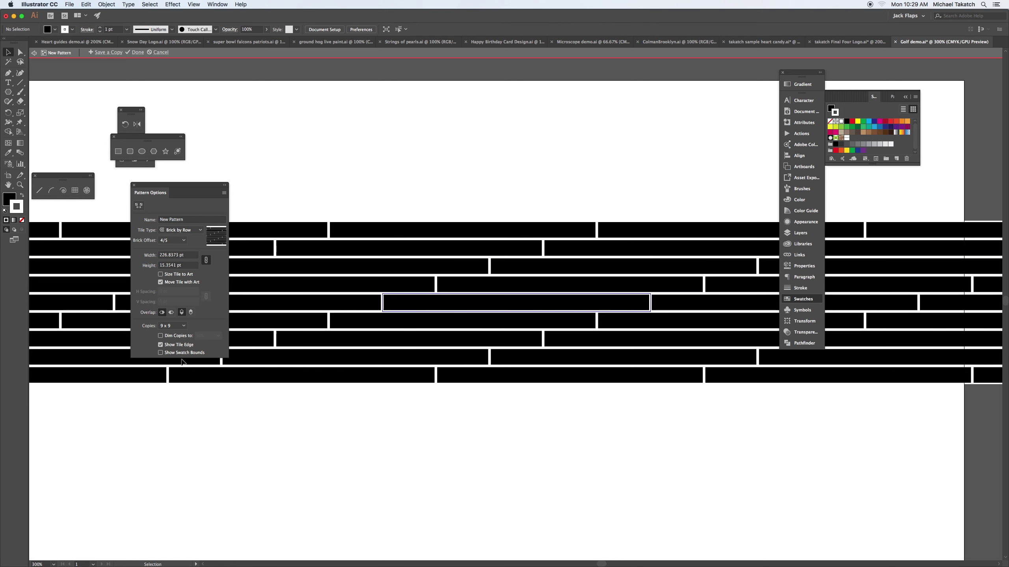
{"action": "left_click", "coordinate": [179, 326]}
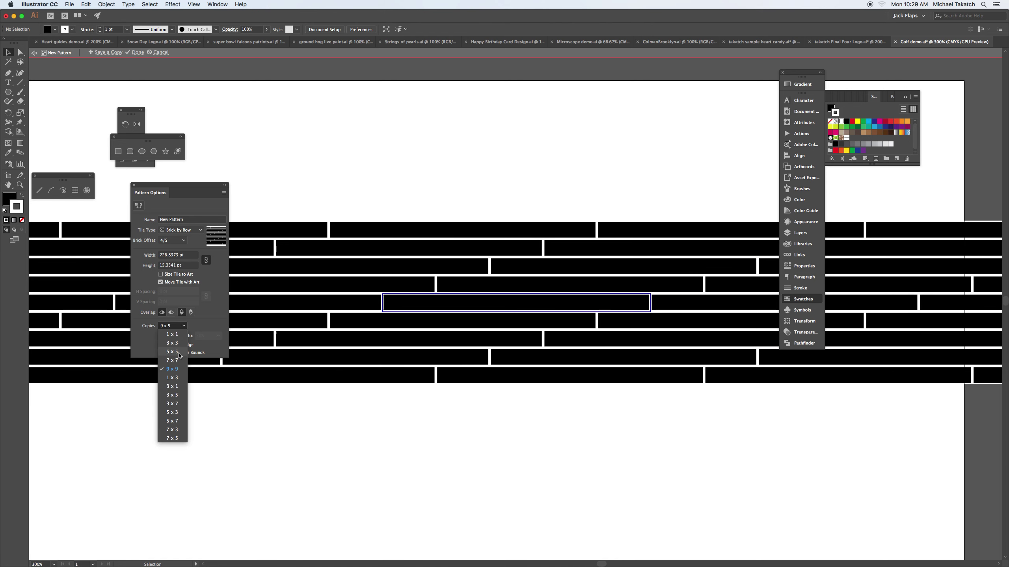
{"action": "left_click", "coordinate": [178, 352]}
Dim the pattern copies to 50% and leave pattern editing to return to the artboard.
{"action": "left_click", "coordinate": [160, 336]}
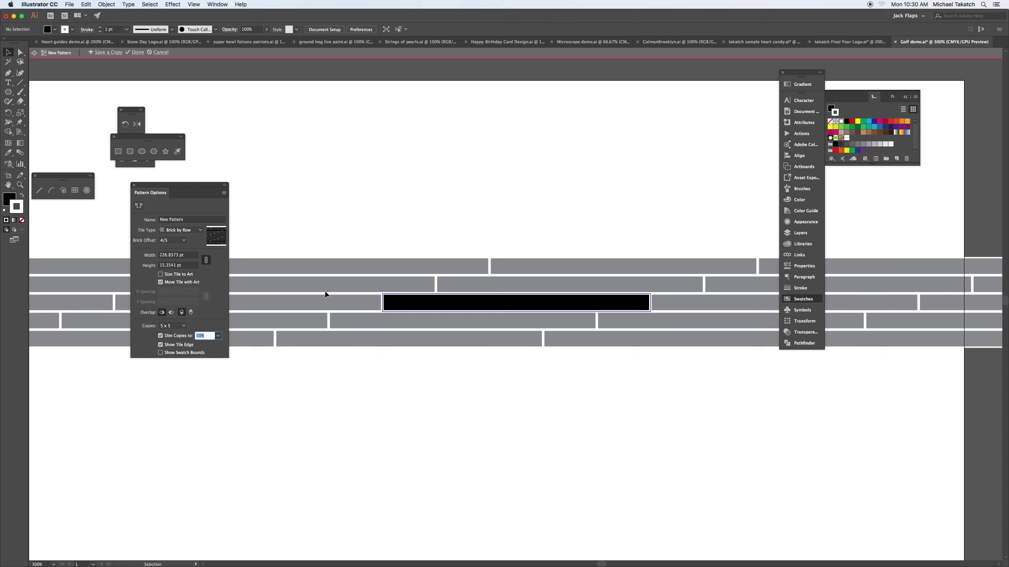
{"action": "left_click", "coordinate": [33, 55]}
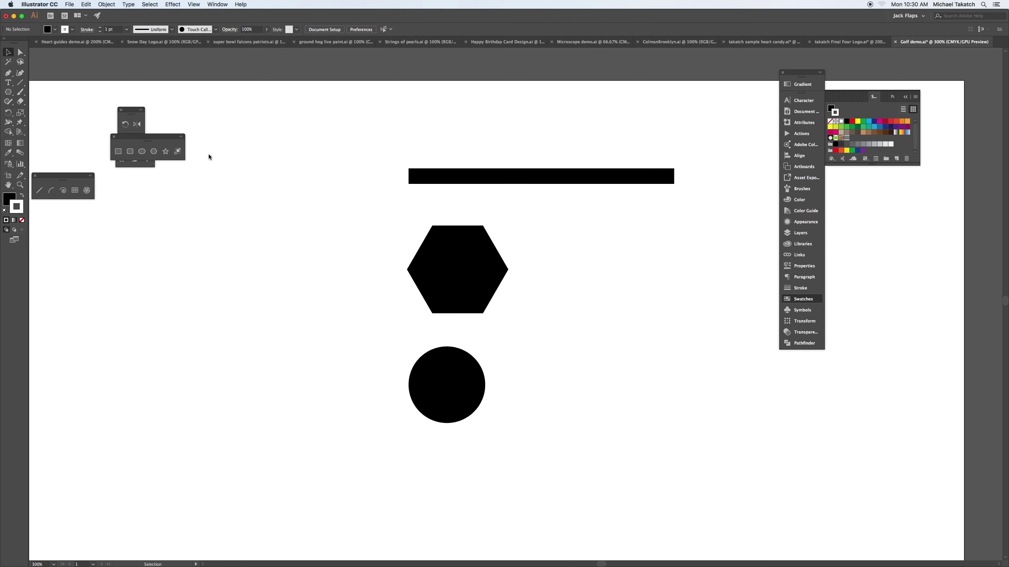
Fill the black circle below the hexagon with the green swatch.
{"action": "left_click", "coordinate": [442, 383]}
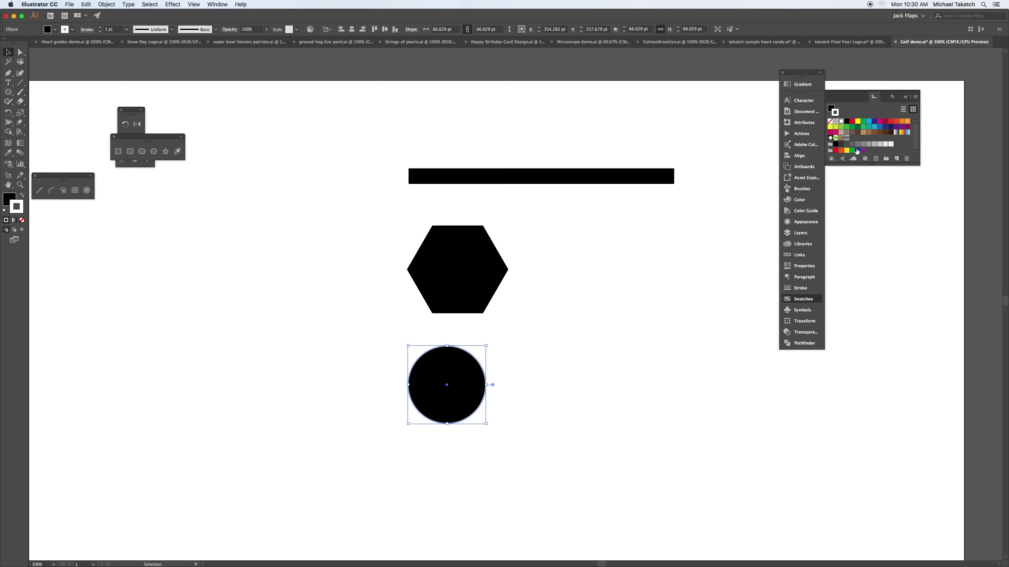
{"action": "key", "text": "x"}
{"action": "left_click", "coordinate": [864, 121]}
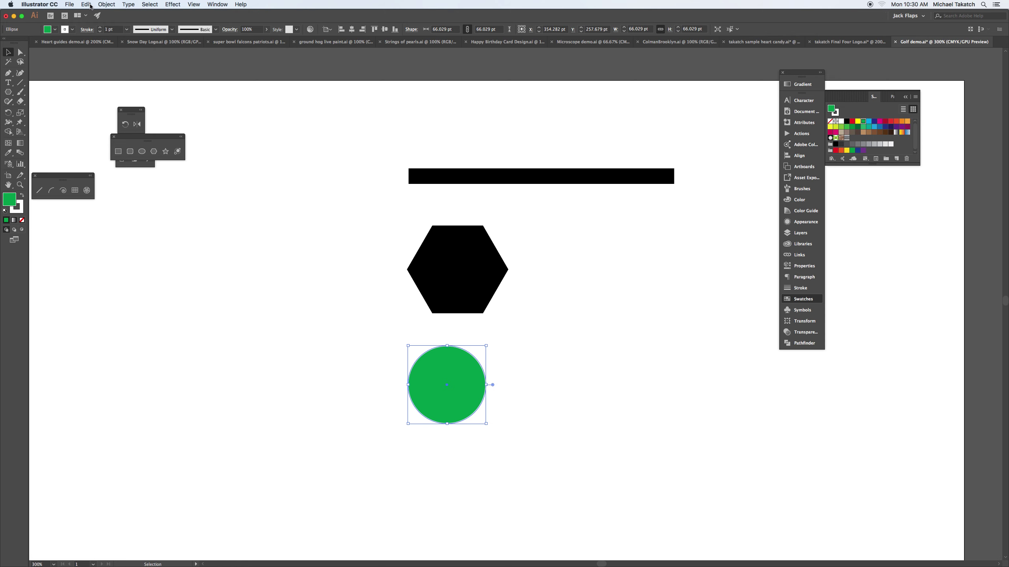
Make a new pattern from the green circle, accepting the swatch notice, and set its tile type to Brick by Row.
{"action": "left_click", "coordinate": [106, 4]}
{"action": "mouse_move", "coordinate": [121, 187]}
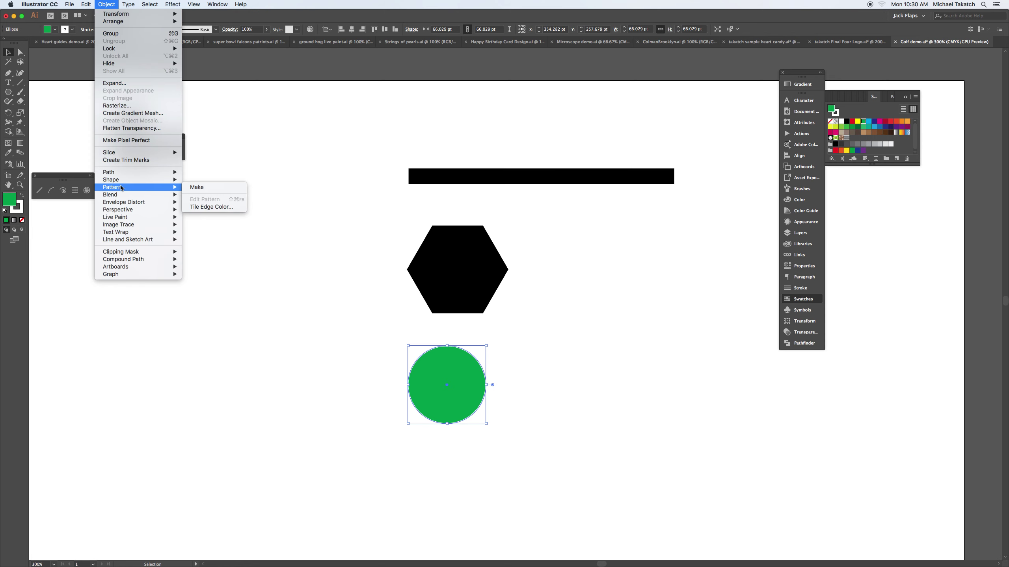
{"action": "left_click", "coordinate": [210, 187]}
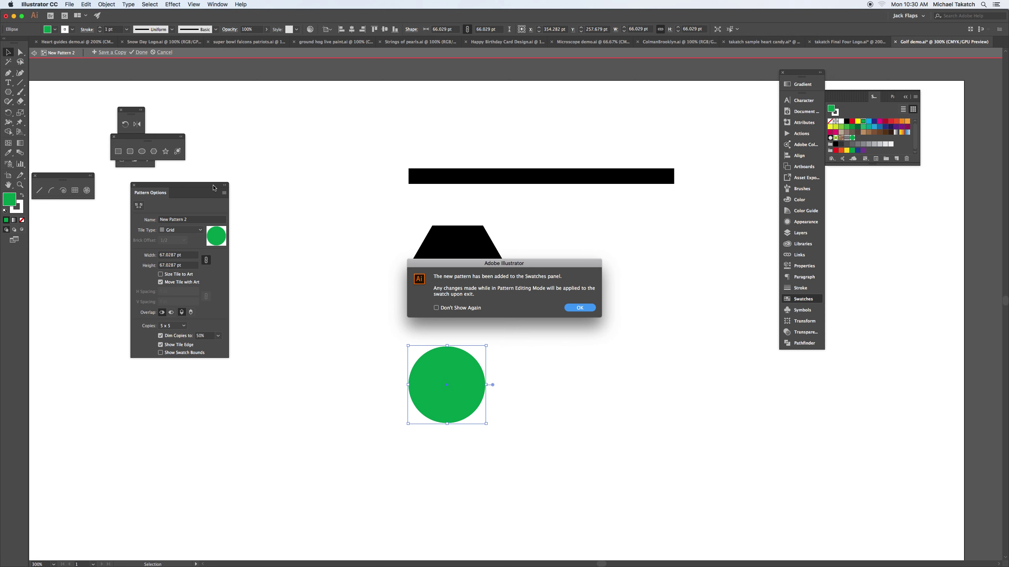
{"action": "left_click", "coordinate": [570, 311]}
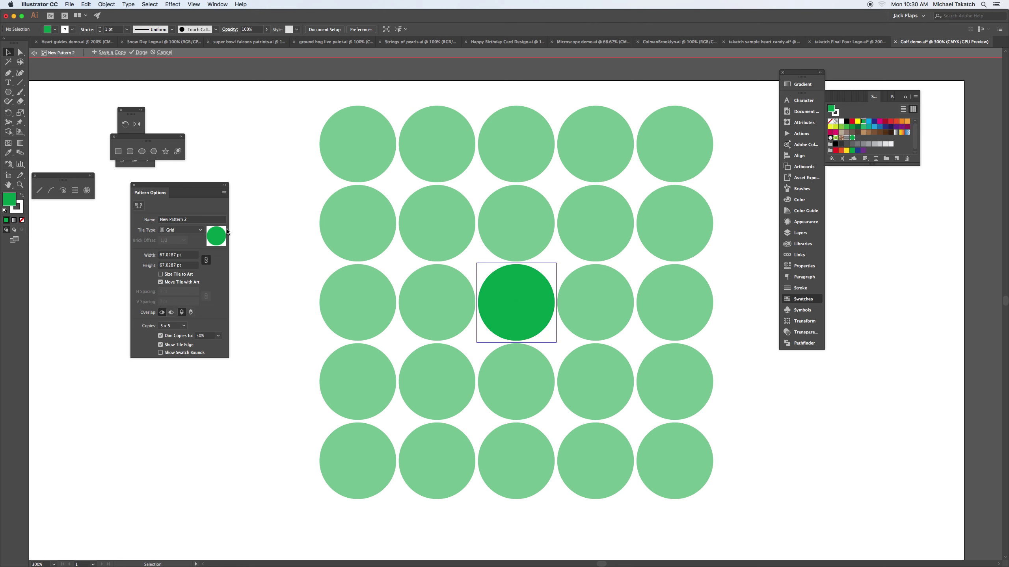
{"action": "left_click", "coordinate": [187, 229]}
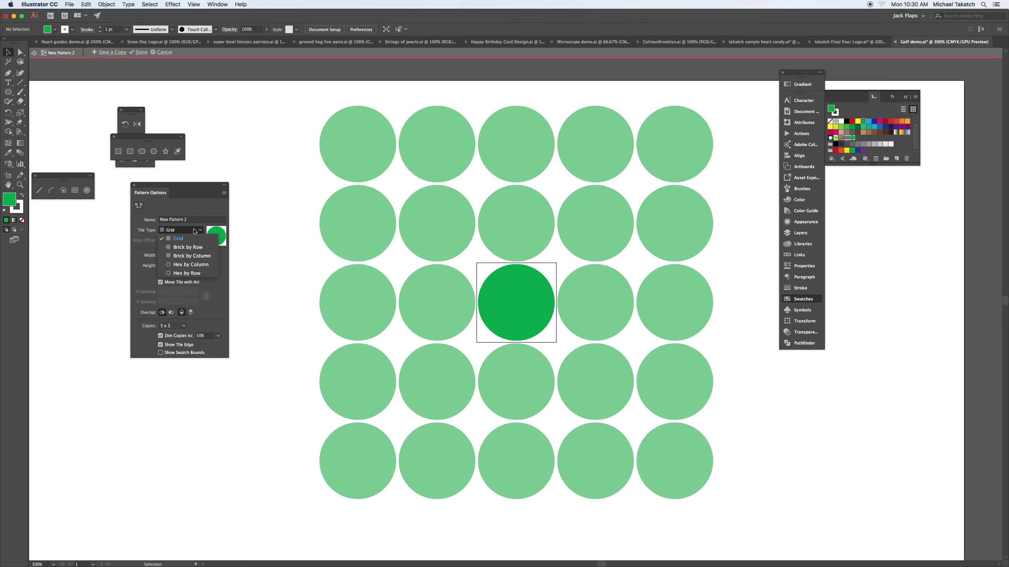
{"action": "left_click", "coordinate": [194, 248]}
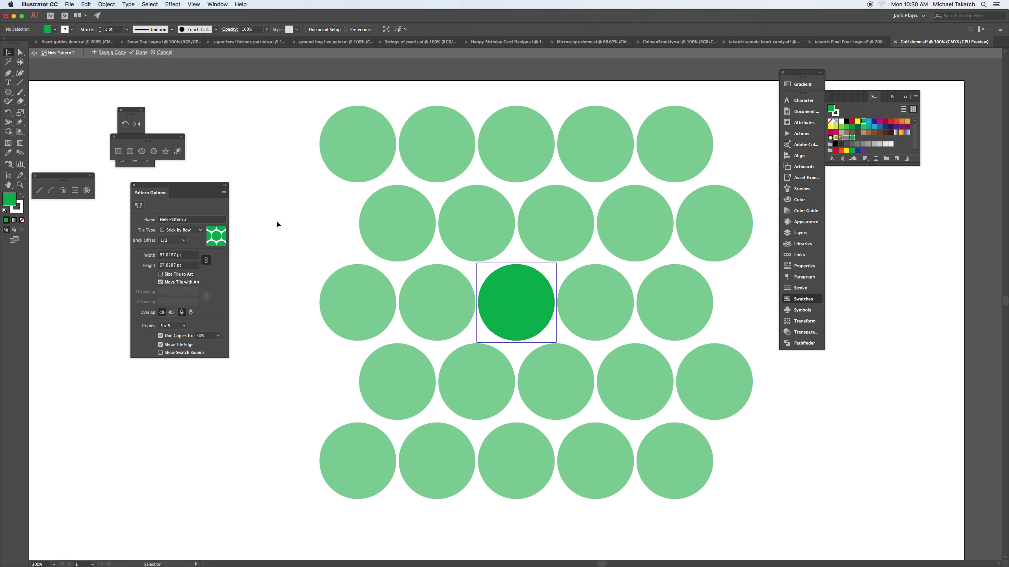
Enlarge the circle pattern's linked tile width and height to 70 pt to spread the circles apart.
{"action": "left_click", "coordinate": [188, 255]}
{"action": "key", "text": "Up"}
{"action": "key", "text": "Up"}
{"action": "key", "text": "Up"}
{"action": "key", "text": "Up"}
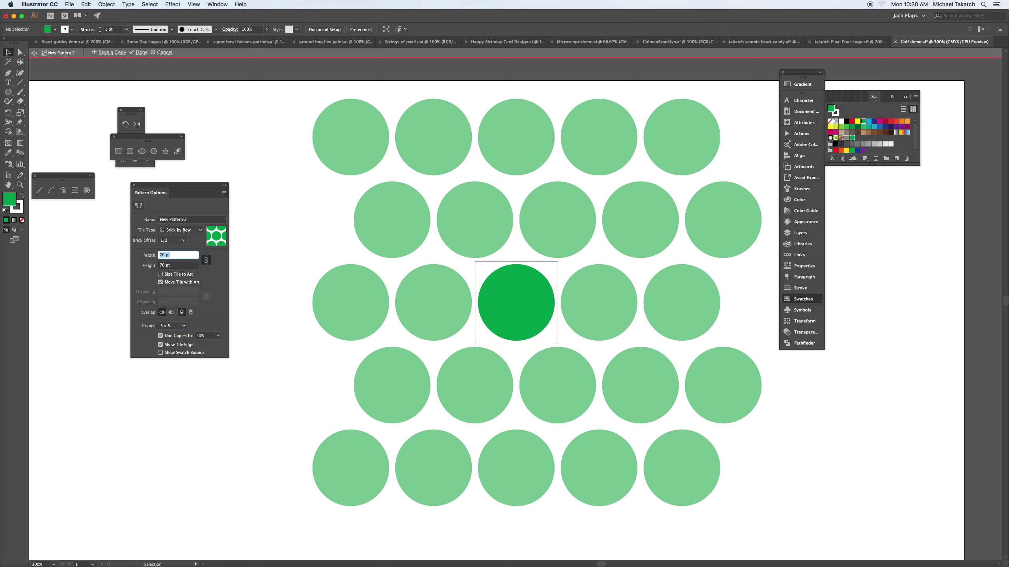
Shrink the circle pattern's linked tile width and height to 54 pt so the circles overlap like scales.
{"action": "key", "text": "Down"}
{"action": "key", "text": "Down"}
{"action": "key", "text": "Down"}
{"action": "key", "text": "Down"}
{"action": "key", "text": "Down"}
{"action": "key", "text": "Down"}
{"action": "key", "text": "Down"}
{"action": "key", "text": "Down"}
{"action": "key", "text": "Down"}
{"action": "key", "text": "Down"}
{"action": "key", "text": "Down"}
{"action": "key", "text": "Down"}
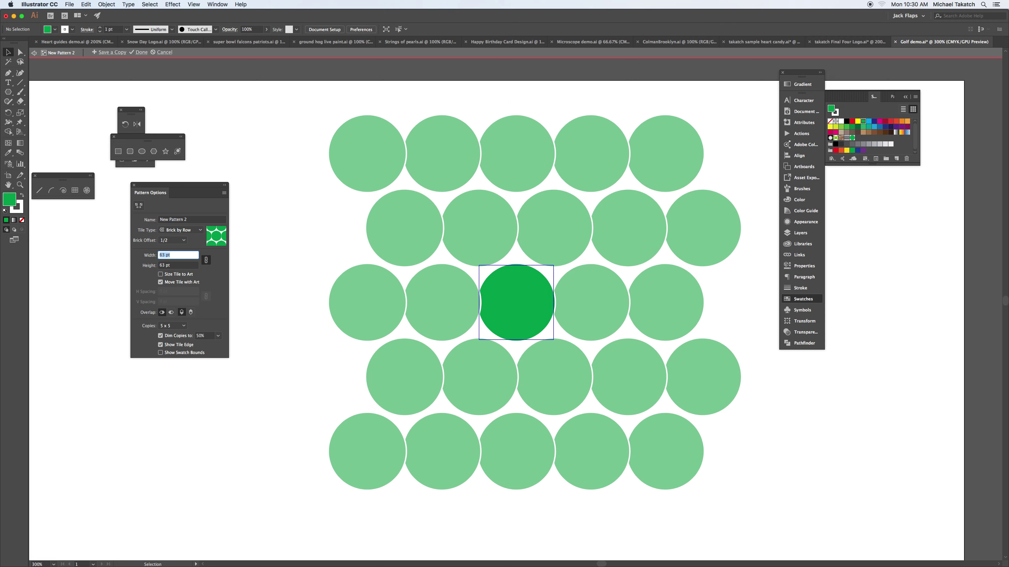
{"action": "key", "text": "Down"}
{"action": "key", "text": "Down"}
{"action": "key", "text": "Down"}
{"action": "key", "text": "Down"}
{"action": "key", "text": "Down"}
{"action": "key", "text": "Down"}
{"action": "key", "text": "Down"}
{"action": "key", "text": "Down"}
{"action": "key", "text": "Down"}
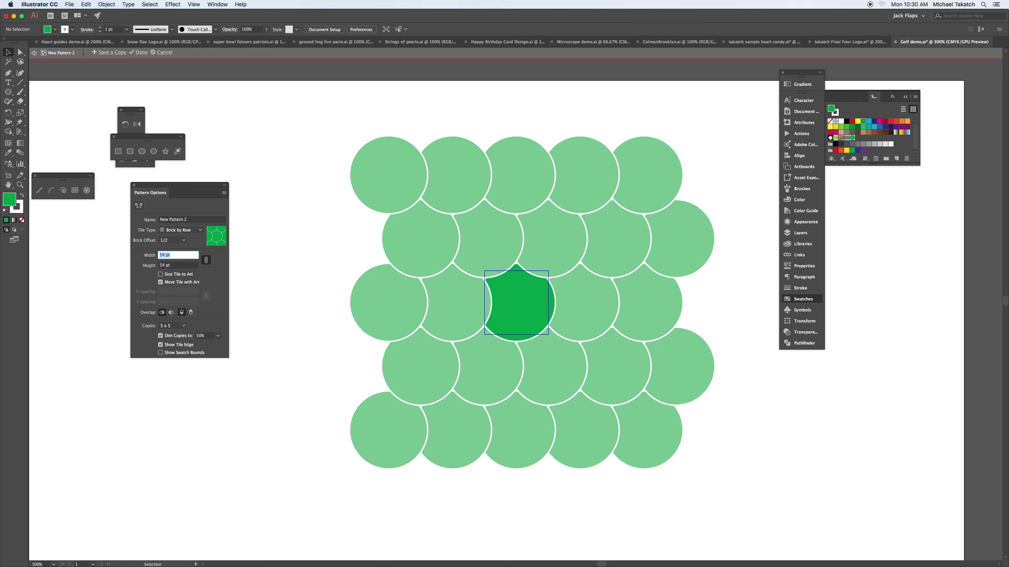
Shrink the circle pattern's linked tile width and height to 34 pt for a tighter overlap.
{"action": "key", "text": "Down"}
{"action": "key", "text": "Down"}
{"action": "key", "text": "Down"}
{"action": "key", "text": "Down"}
{"action": "key", "text": "Down"}
{"action": "key", "text": "Down"}
{"action": "key", "text": "Down"}
{"action": "key", "text": "Down"}
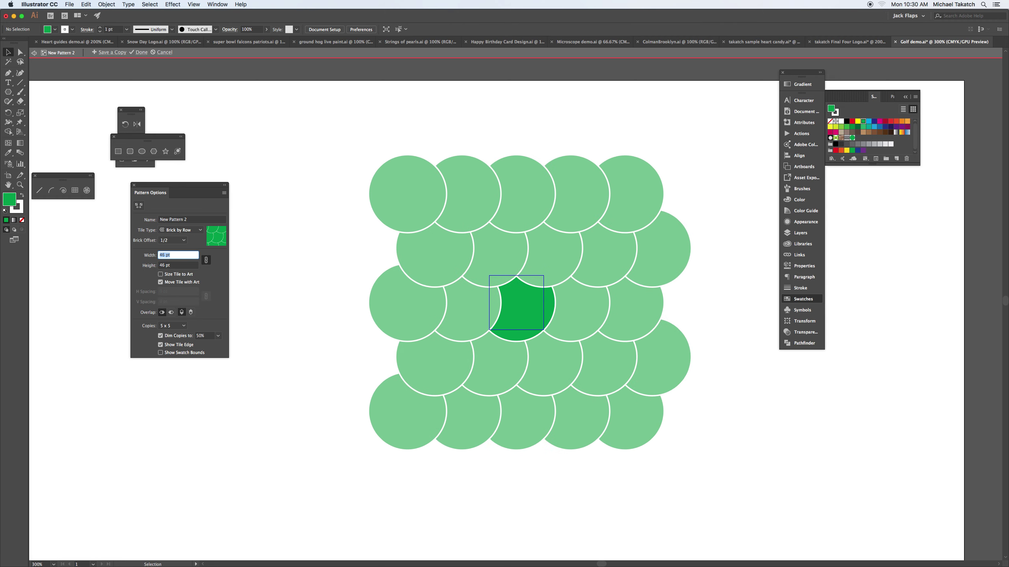
{"action": "key", "text": "Down"}
{"action": "key", "text": "Down"}
{"action": "key", "text": "Down"}
{"action": "key", "text": "Down"}
{"action": "key", "text": "Down"}
{"action": "key", "text": "Down"}
{"action": "key", "text": "Down"}
{"action": "key", "text": "Down"}
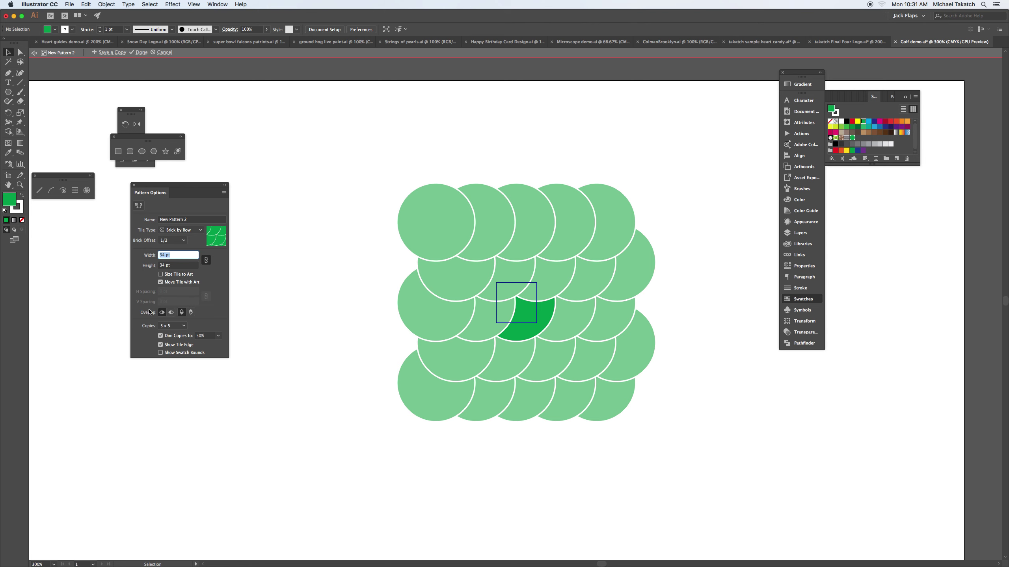
Try the Right in Front and Bottom in Front overlaps, restore Top in Front and Left in Front, and finish editing the circle pattern.
{"action": "left_click", "coordinate": [172, 313]}
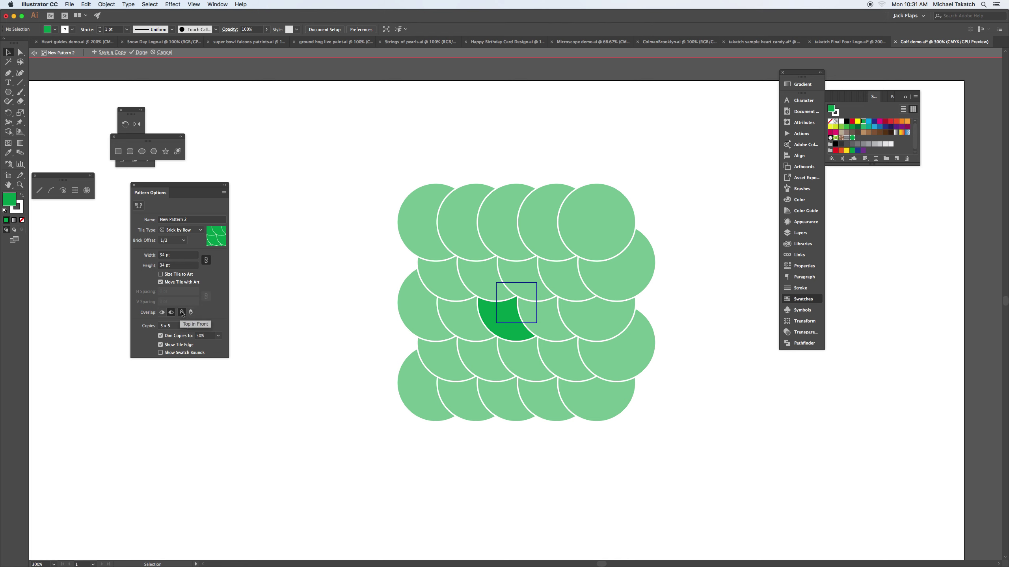
{"action": "left_click", "coordinate": [192, 313]}
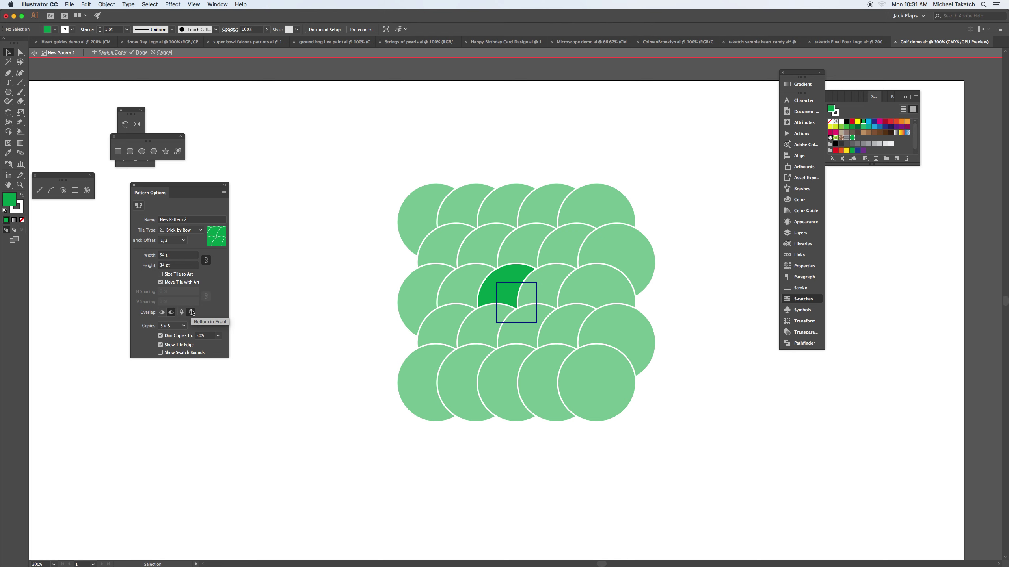
{"action": "left_click", "coordinate": [182, 313]}
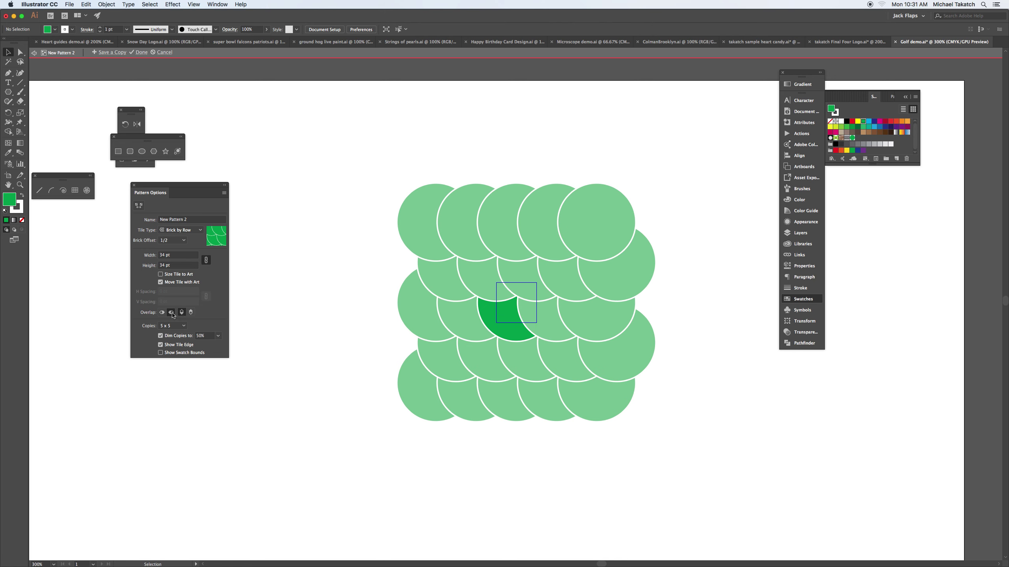
{"action": "left_click", "coordinate": [162, 313]}
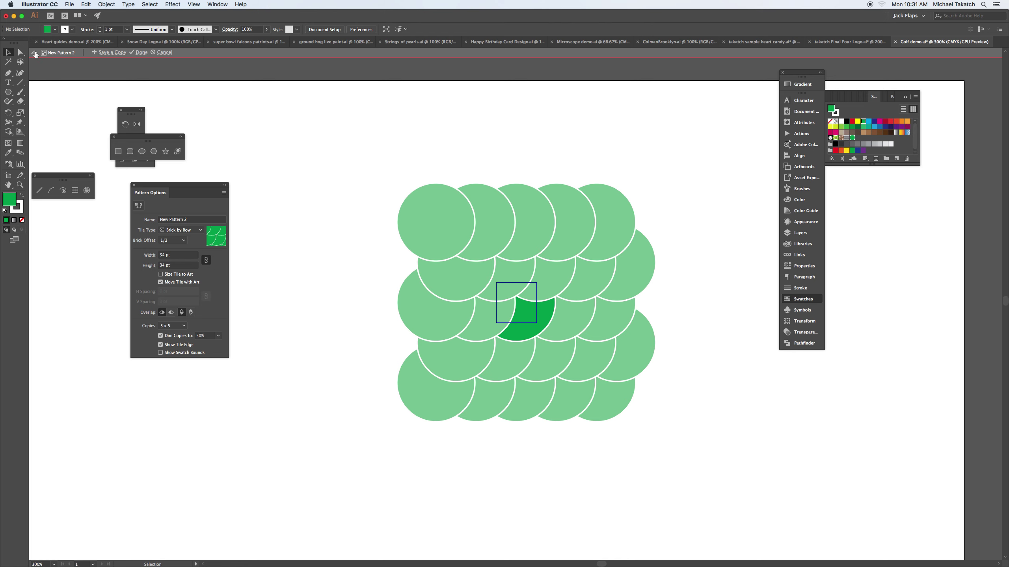
{"action": "left_click", "coordinate": [35, 54]}
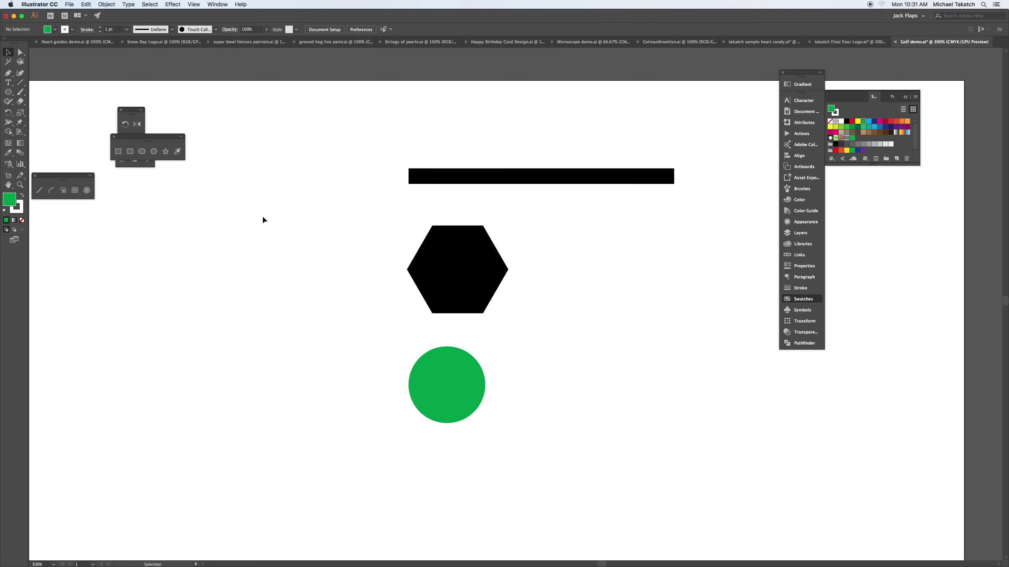
Fill the black hexagon with orange-red and give it a 6 pt aqua stroke of about C 51, M 0, Y 13, K 0.
{"action": "left_click", "coordinate": [420, 265]}
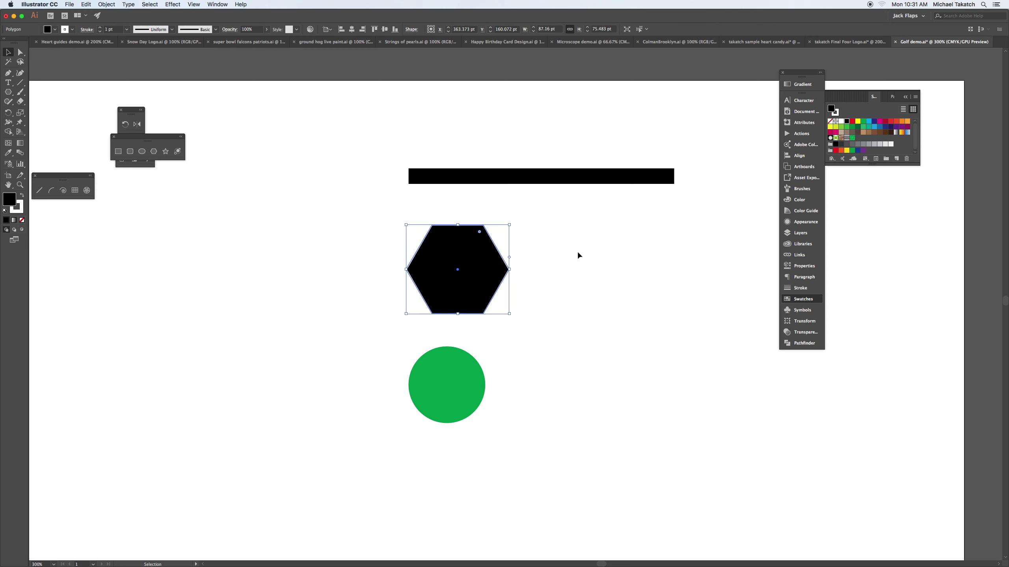
{"action": "left_click", "coordinate": [841, 151]}
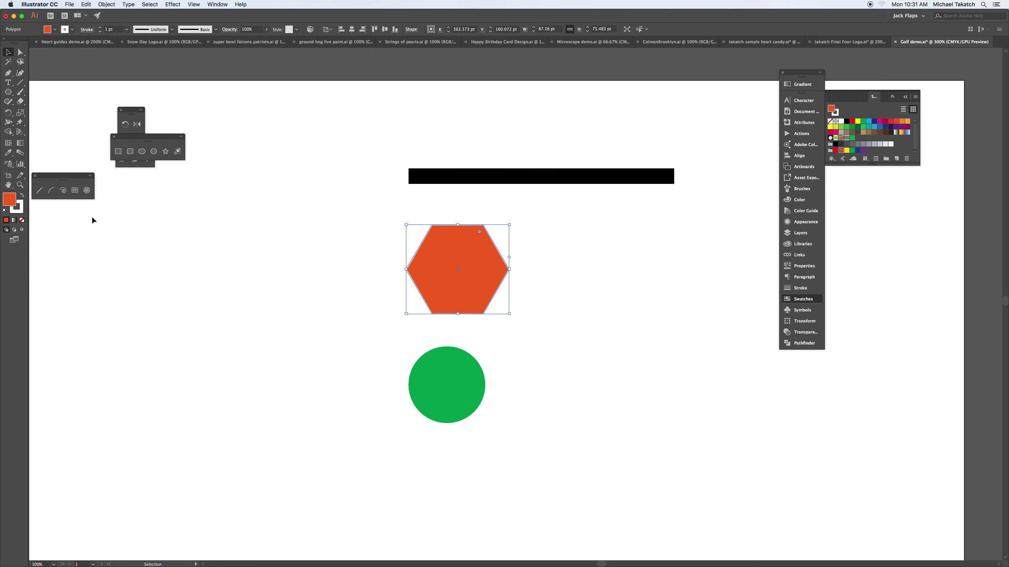
{"action": "left_click", "coordinate": [20, 210]}
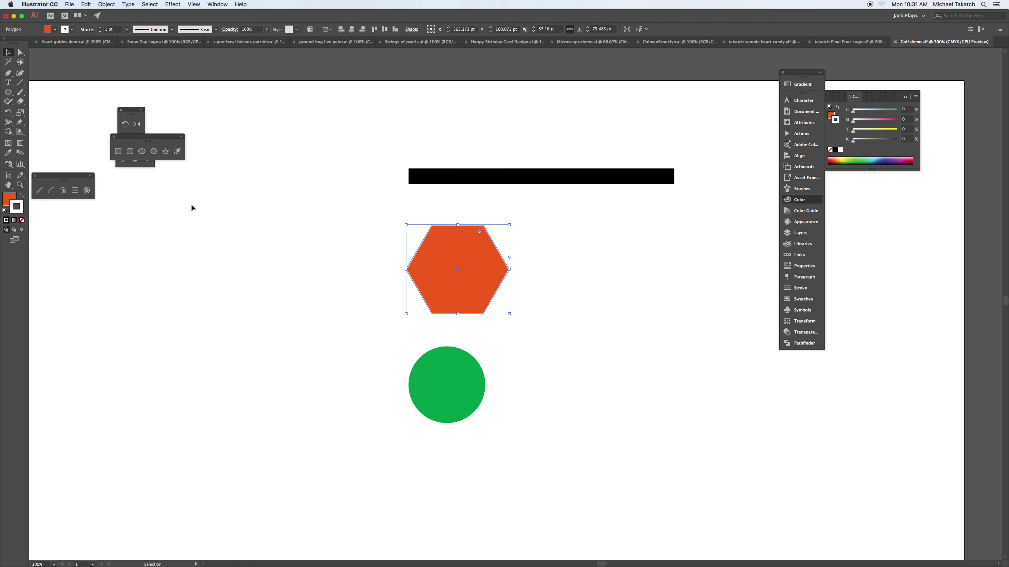
{"action": "left_click", "coordinate": [870, 157]}
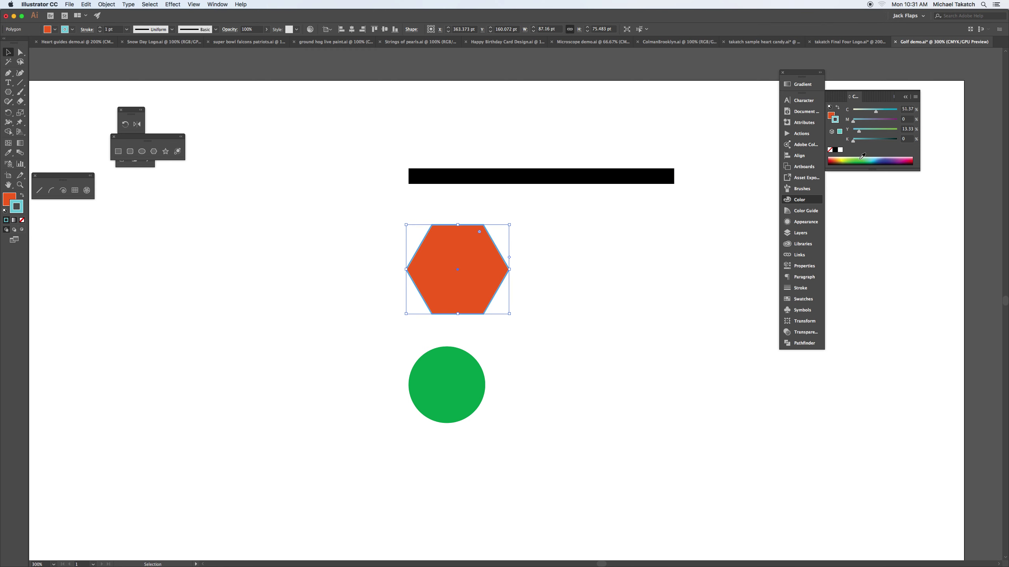
{"action": "left_click", "coordinate": [100, 28]}
{"action": "left_click", "coordinate": [100, 28]}
{"action": "left_click", "coordinate": [100, 28]}
{"action": "left_click", "coordinate": [100, 28]}
{"action": "left_click", "coordinate": [100, 28]}
Make a new pattern from the stroked hexagon, accepting the swatch notice.
{"action": "left_click", "coordinate": [106, 4]}
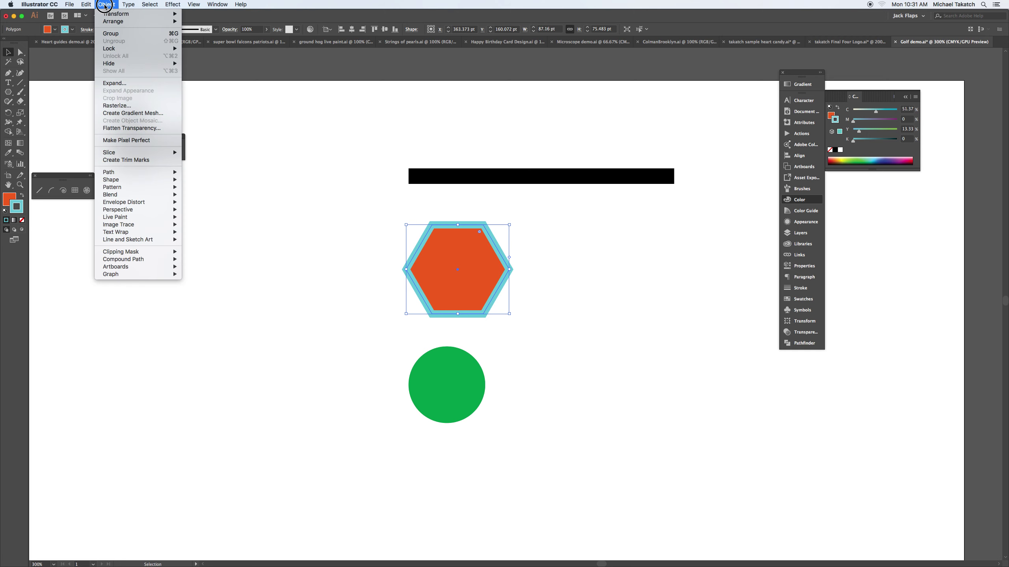
{"action": "mouse_move", "coordinate": [139, 173]}
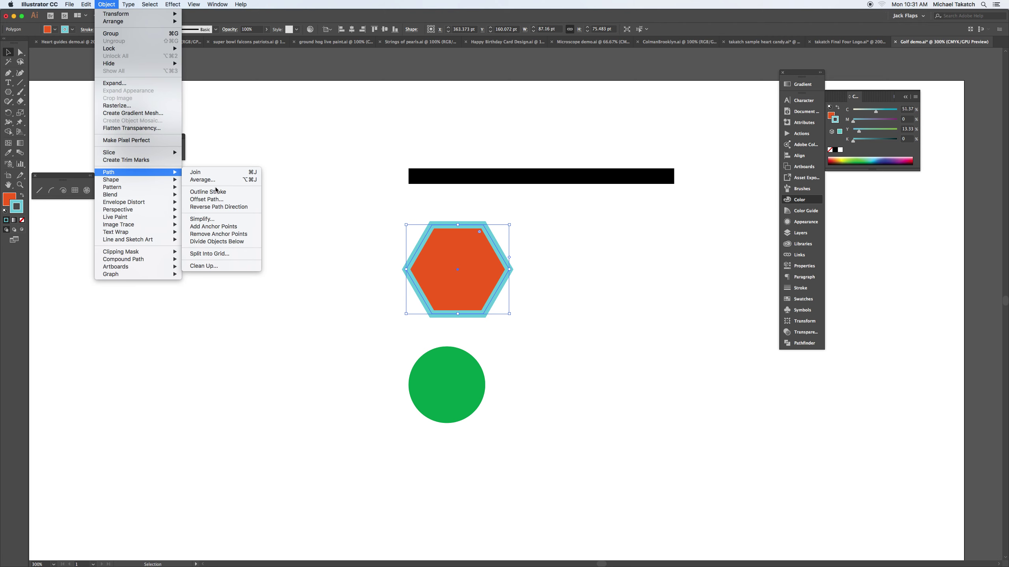
{"action": "left_click", "coordinate": [196, 187]}
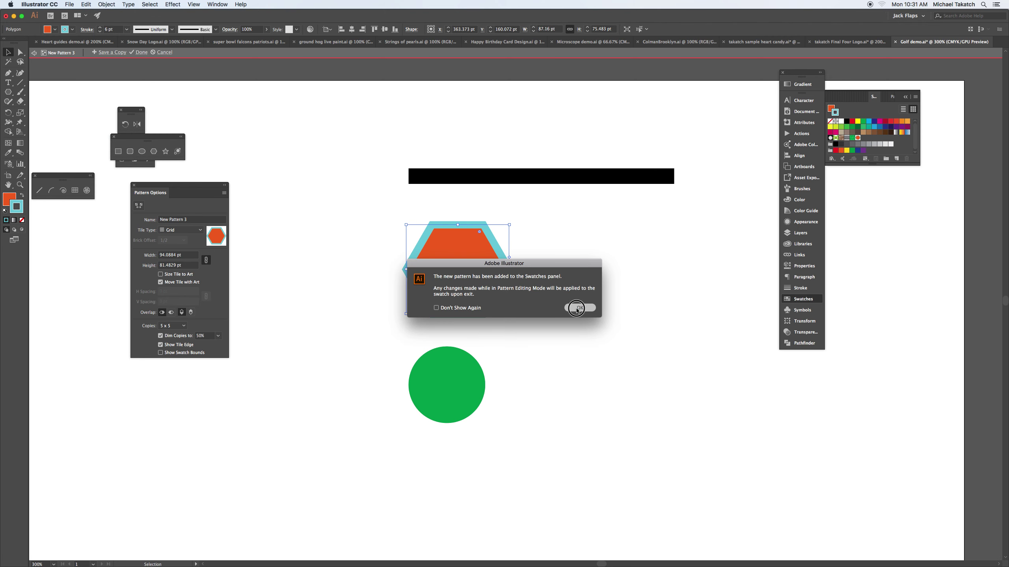
{"action": "left_click", "coordinate": [574, 307]}
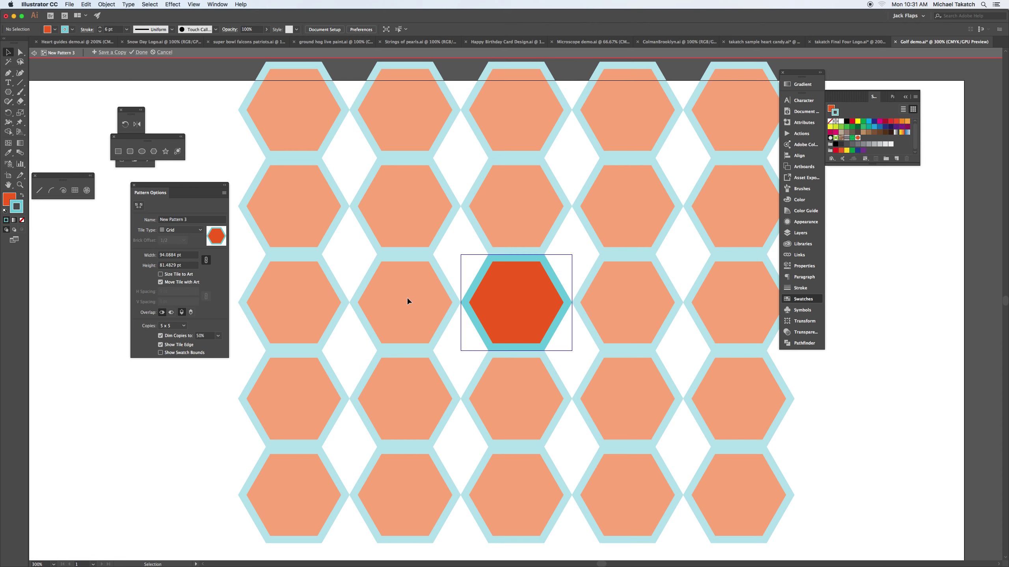
Try the Brick by Row tile type on the hexagon pattern, then set it to Hex by Column.
{"action": "left_click", "coordinate": [186, 231]}
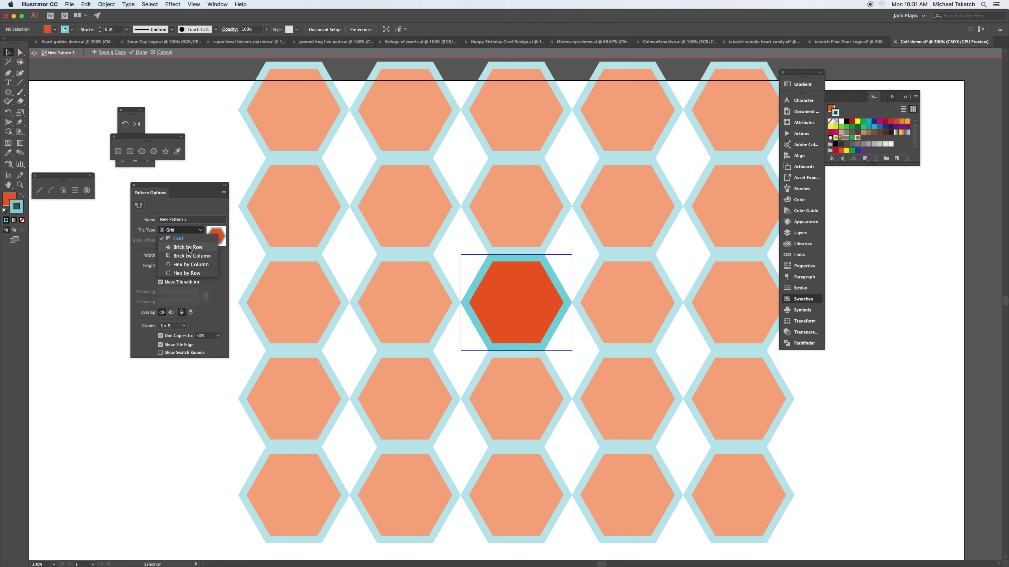
{"action": "left_click", "coordinate": [189, 248]}
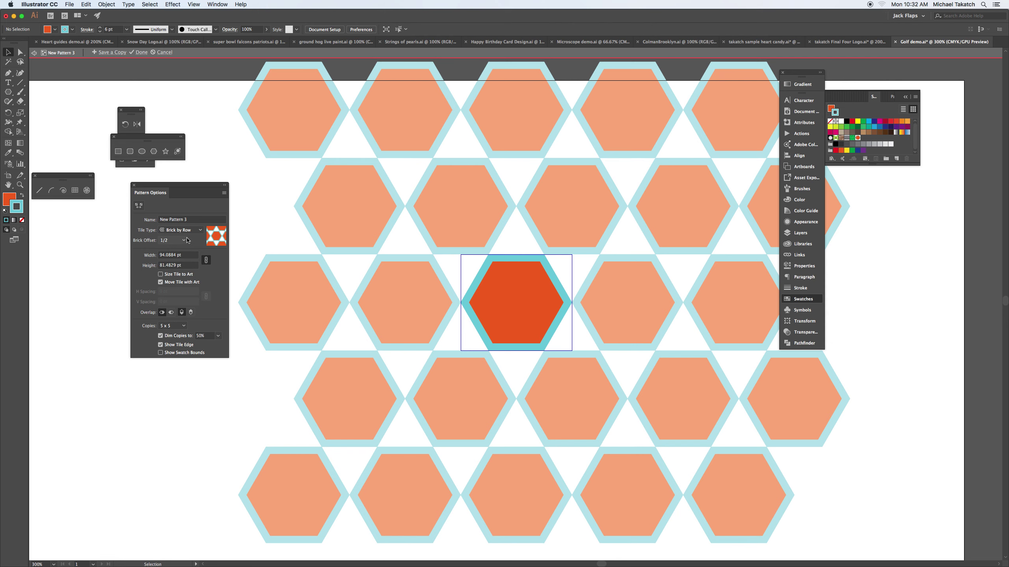
{"action": "left_click", "coordinate": [186, 230]}
{"action": "left_click", "coordinate": [197, 267]}
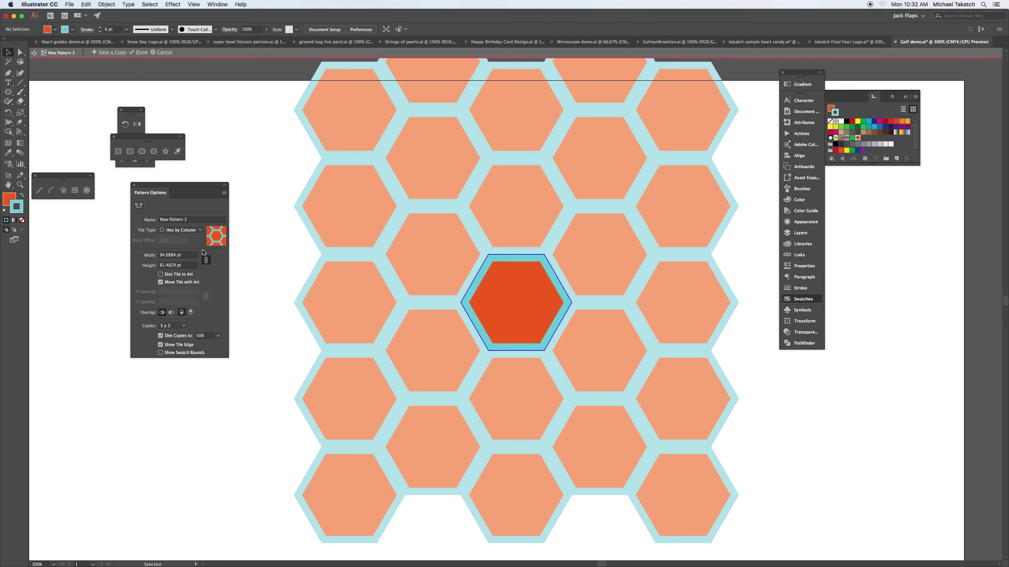
Inspect the central hexagon's stroke and tile edge up close and finish editing the hexagon pattern.
{"action": "left_click", "coordinate": [201, 231]}
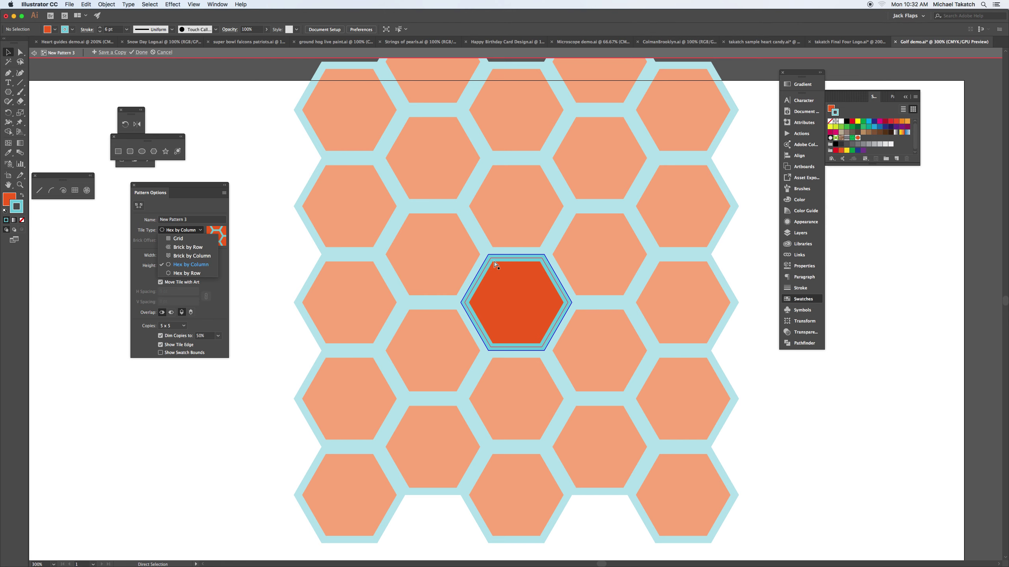
{"action": "key", "text": "super+equal"}
{"action": "key", "text": "super+equal"}
{"action": "key", "text": "super+equal"}
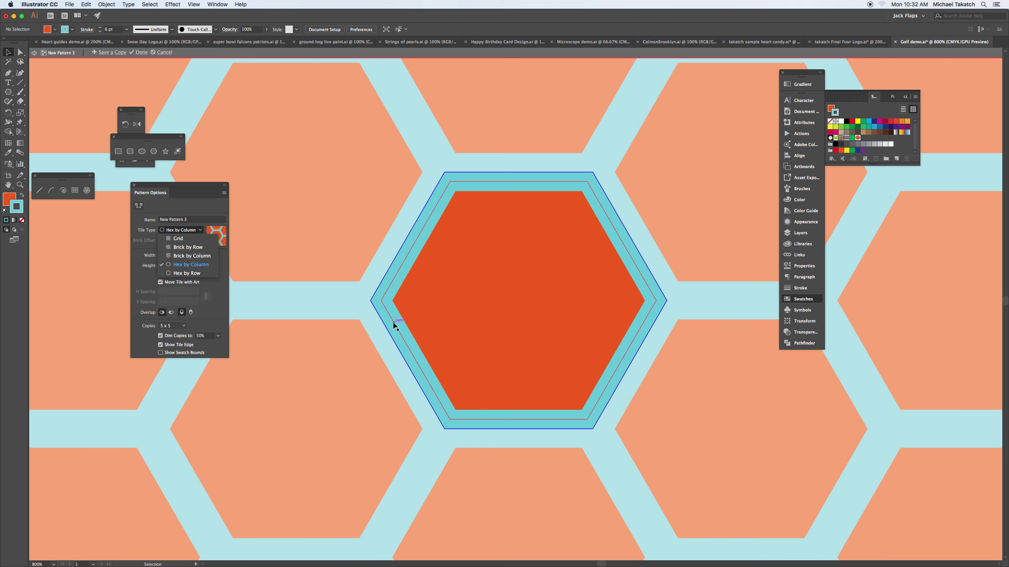
{"action": "key", "text": "super+minus"}
{"action": "key", "text": "super+minus"}
{"action": "key", "text": "super+minus"}
{"action": "key", "text": "super+minus"}
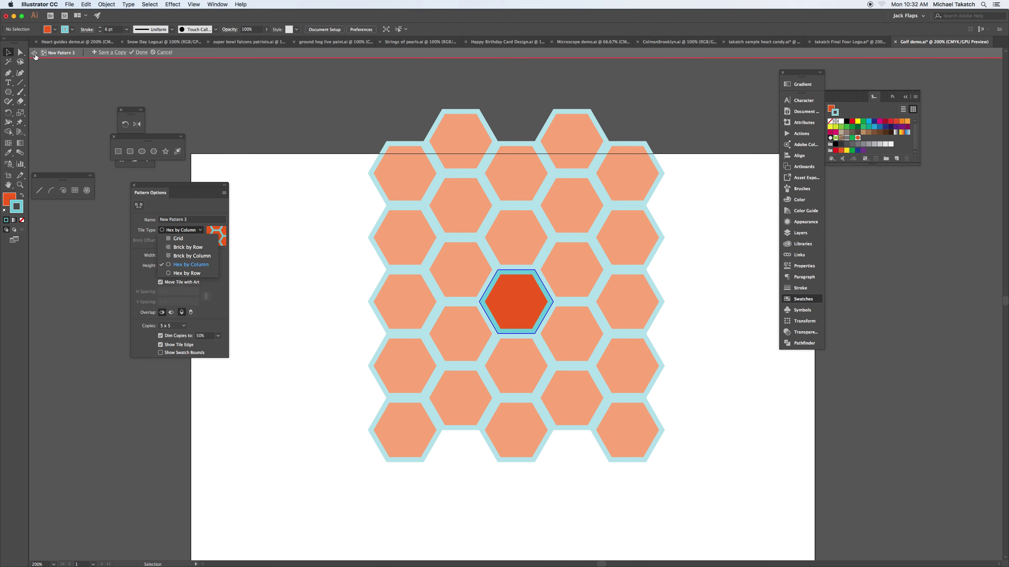
{"action": "left_click", "coordinate": [35, 55]}
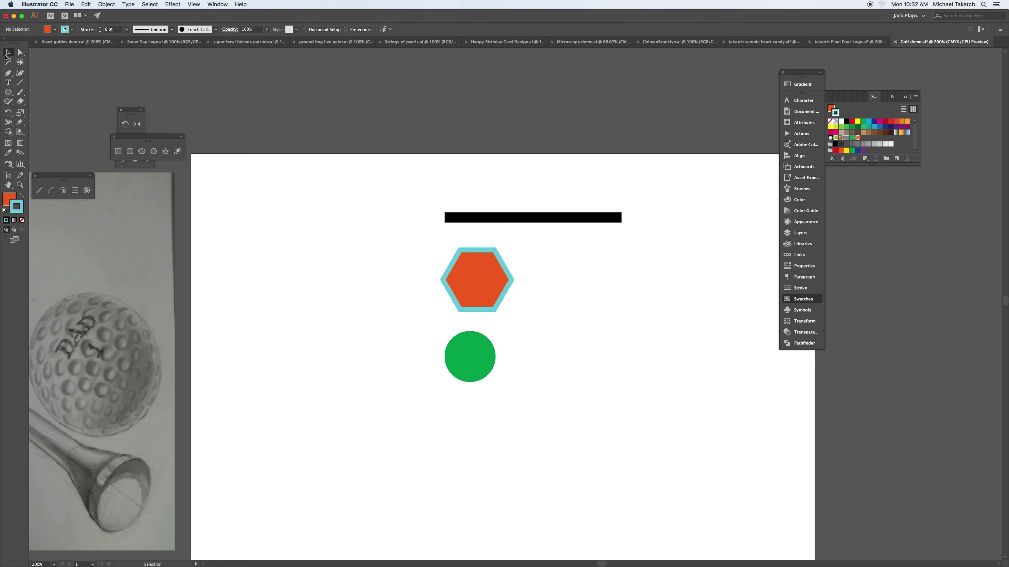
Draw a rectangle about 205.5 by 157.5 pt in the artboard's upper-left area, beside the source shapes.
{"action": "left_click", "coordinate": [8, 92]}
{"action": "left_click", "coordinate": [43, 92]}
{"action": "left_click_drag", "start_coordinate": [215, 167], "coordinate": [377, 291]}
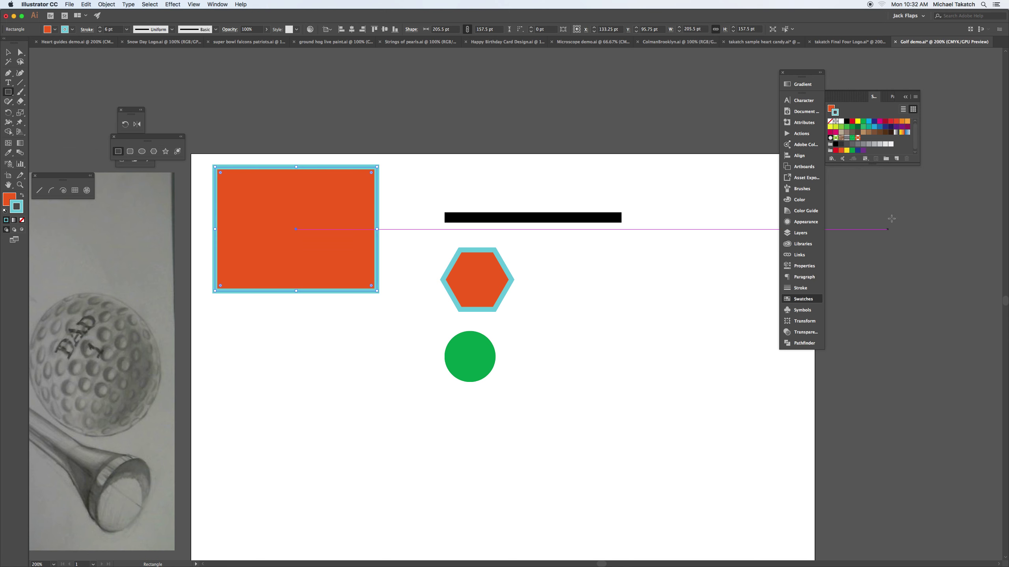
Fill the new rectangle with the black staggered bar pattern and remove its stroke.
{"action": "left_click", "coordinate": [847, 138]}
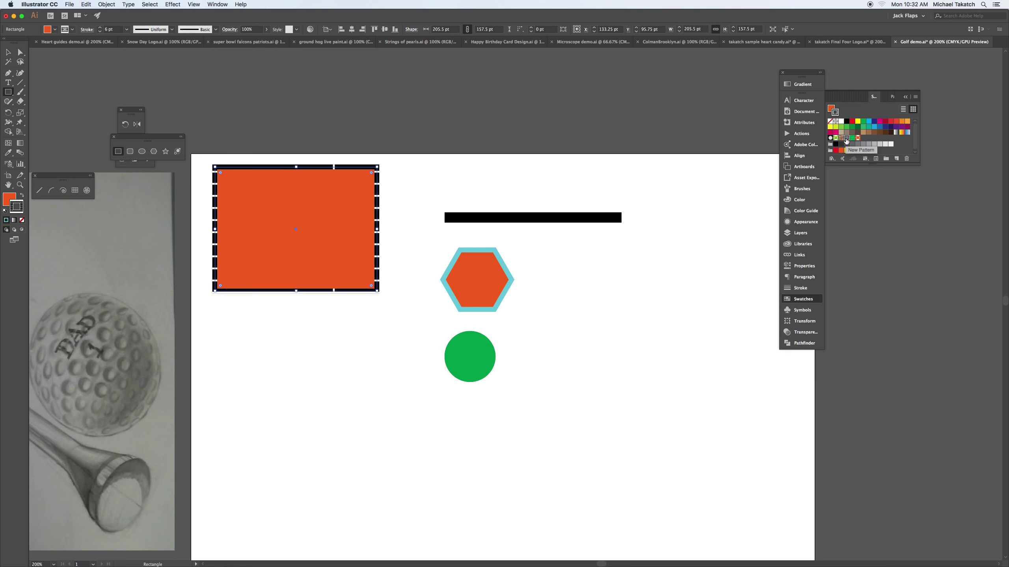
{"action": "key", "text": "super+z"}
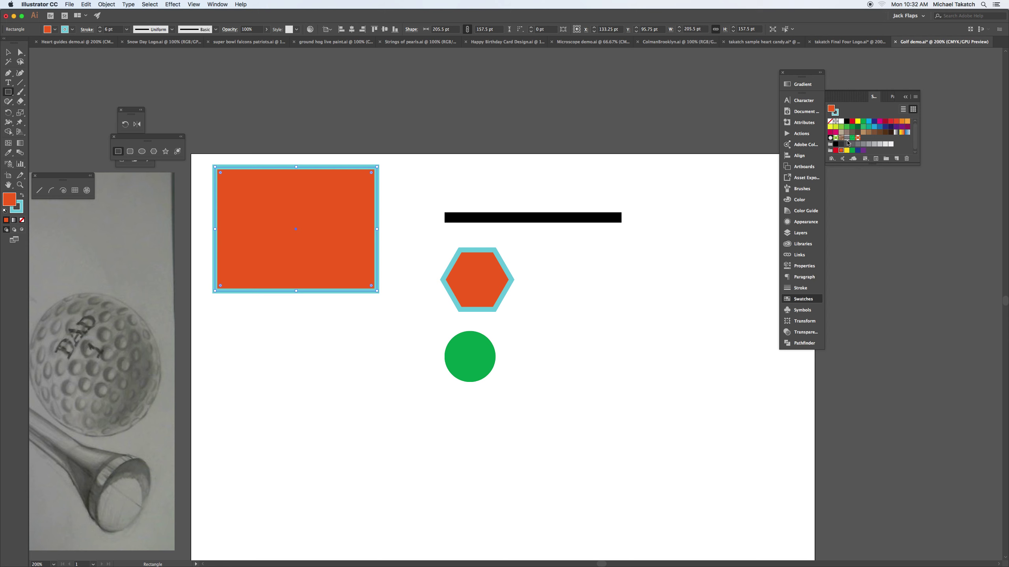
{"action": "left_click", "coordinate": [847, 139]}
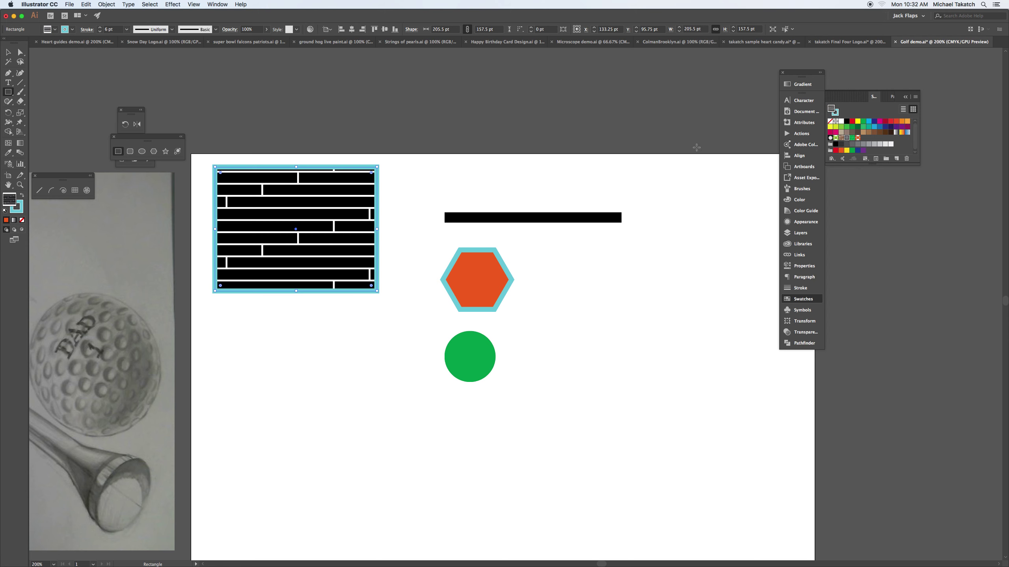
{"action": "left_click", "coordinate": [21, 209]}
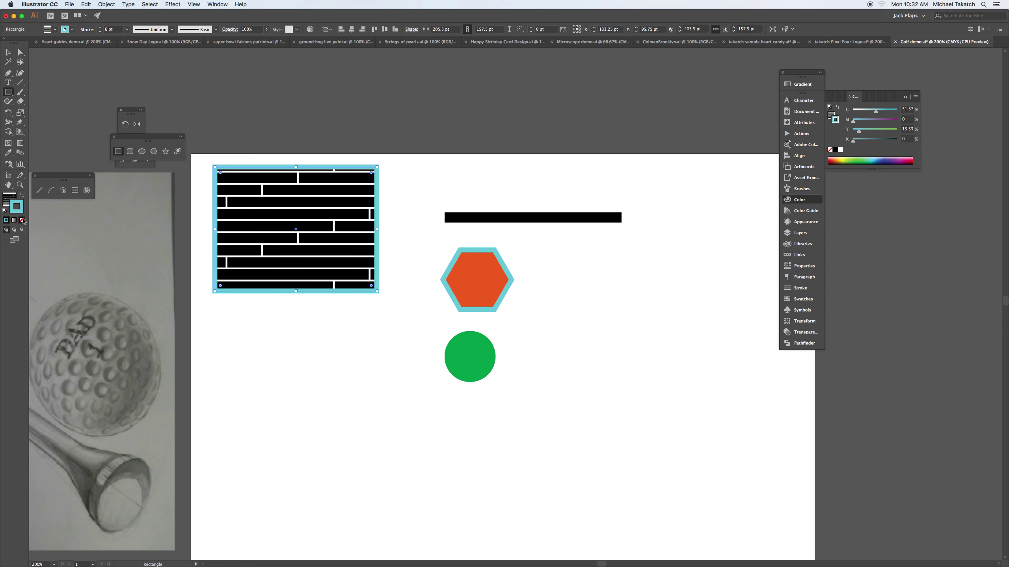
{"action": "left_click", "coordinate": [22, 220]}
Duplicate the bar-patterned rectangle straight down twice at an equal spacing of about 177 pt.
{"action": "left_click", "coordinate": [8, 52]}
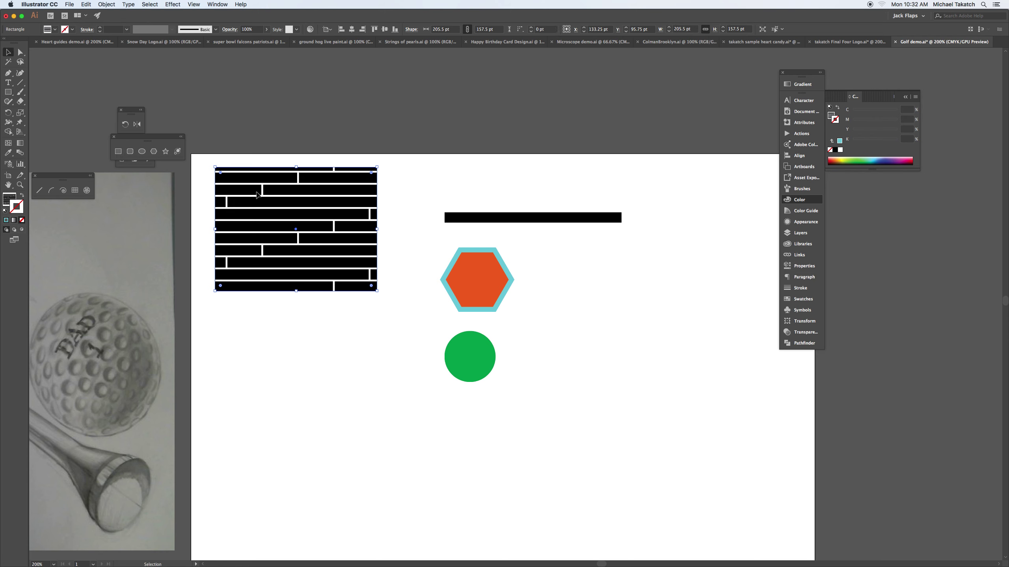
{"action": "left_click", "coordinate": [276, 198]}
{"action": "left_click_drag", "start_coordinate": [281, 190], "coordinate": [281, 330]}
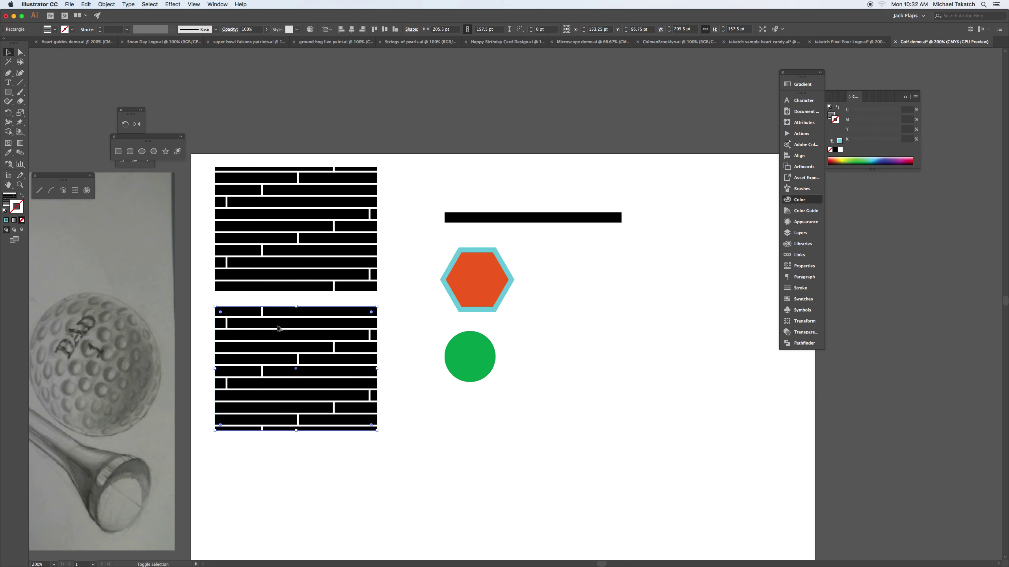
{"action": "key", "text": "super+d"}
Apply the green circle pattern swatch to the stroke and fill of the middle rectangle.
{"action": "left_click", "coordinate": [293, 323]}
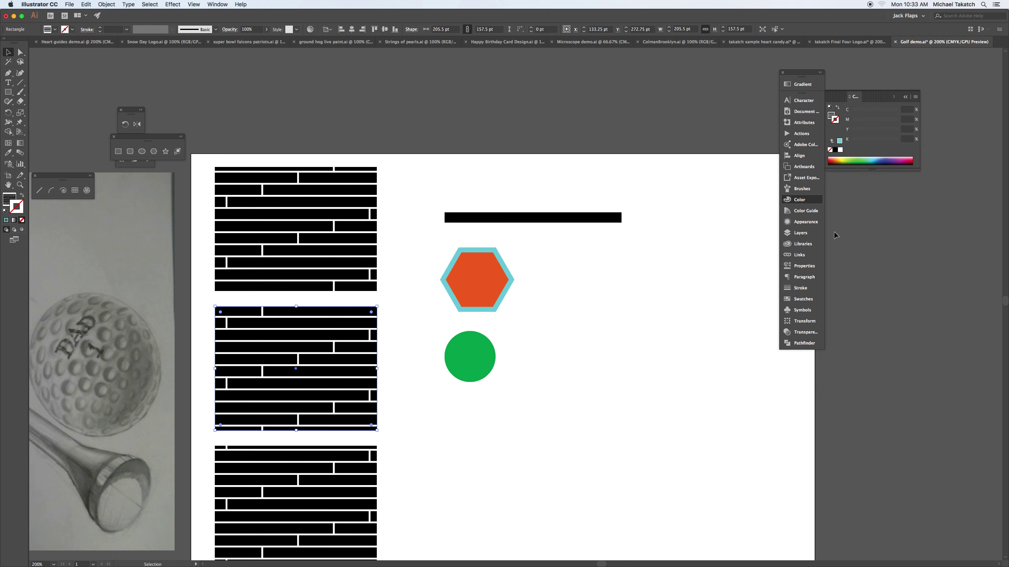
{"action": "left_click", "coordinate": [812, 299]}
{"action": "left_click", "coordinate": [853, 138]}
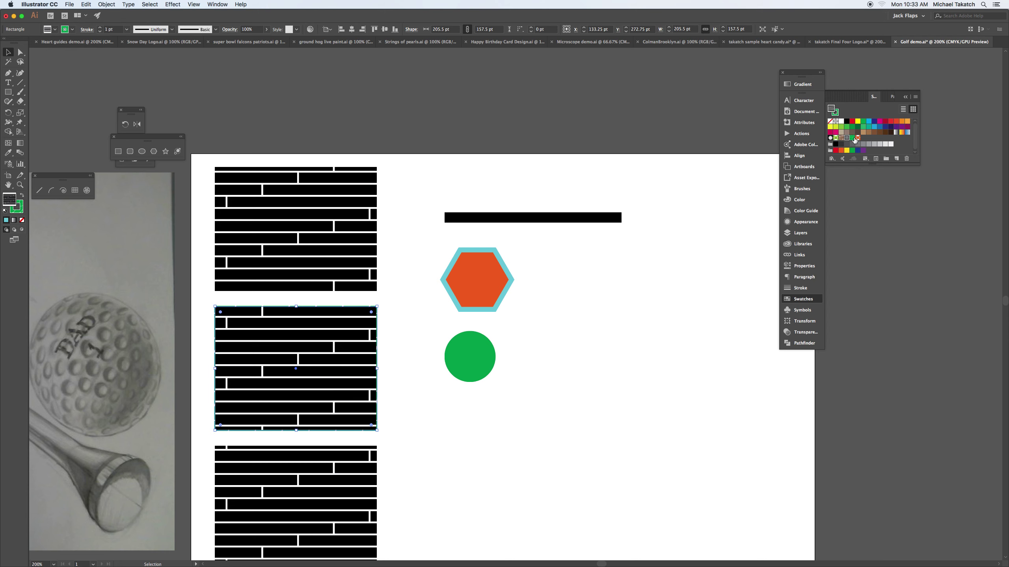
{"action": "left_click", "coordinate": [855, 140]}
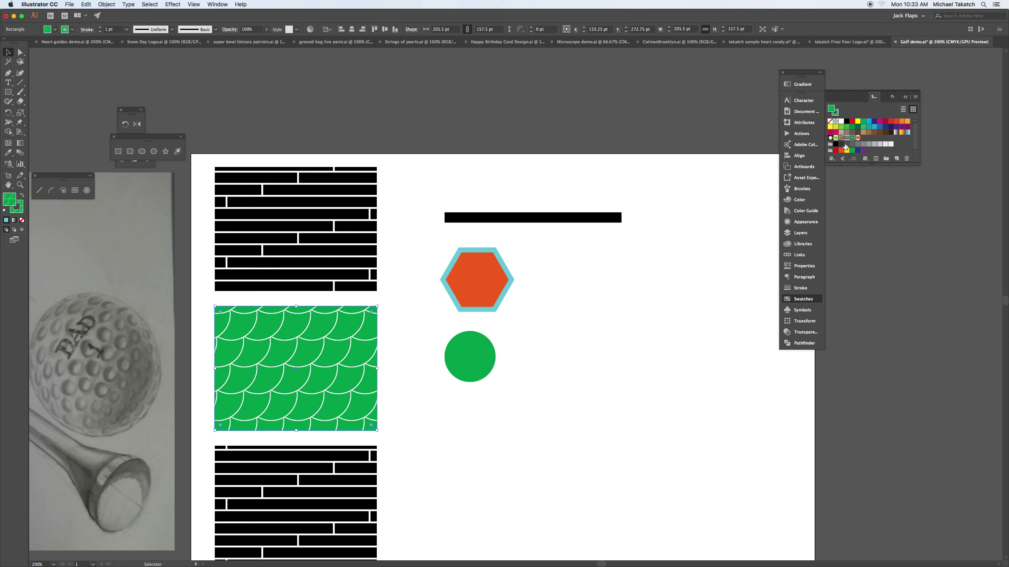
Fill the lowest rectangle with the orange hexagon pattern swatch.
{"action": "left_click", "coordinate": [367, 457]}
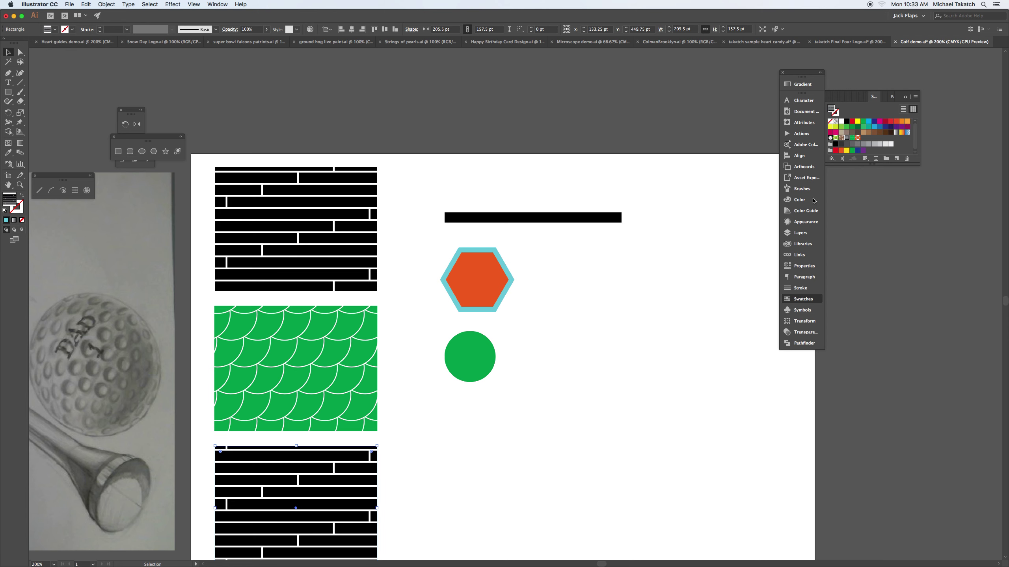
{"action": "left_click", "coordinate": [857, 139]}
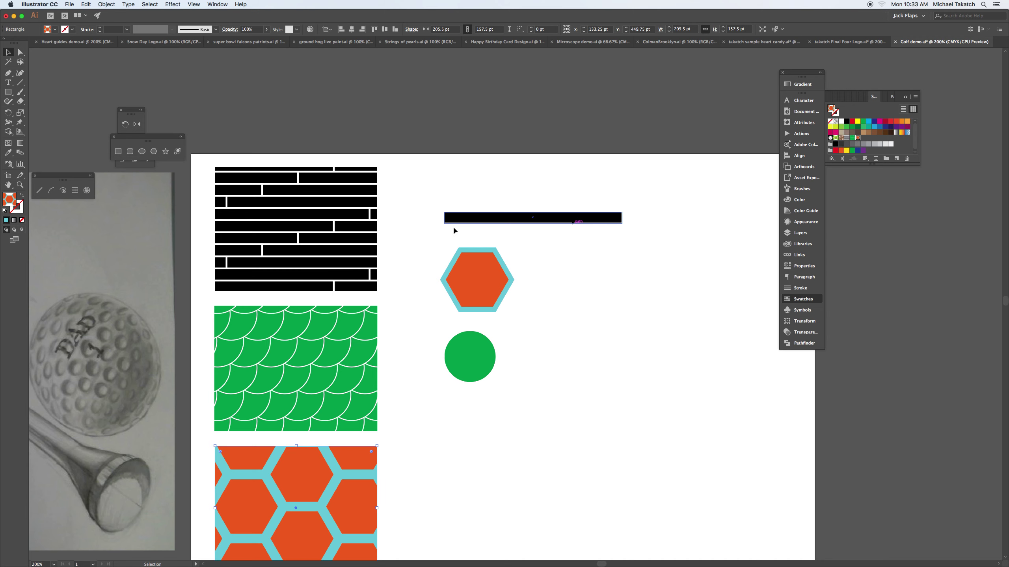
{"action": "scroll", "coordinate": [549, 324], "scroll_direction": "down", "scroll_amount": 3}
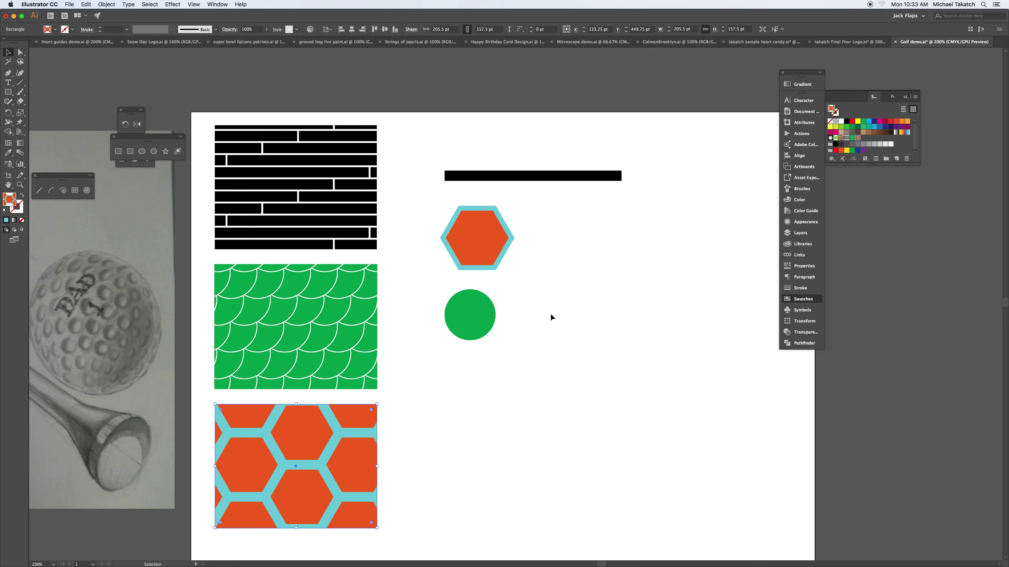
Move the green circle closer to the patterned rectangles, open the green circle pattern to view its options, and exit pattern editing.
{"action": "scroll", "coordinate": [551, 318], "scroll_direction": "down", "scroll_amount": 1}
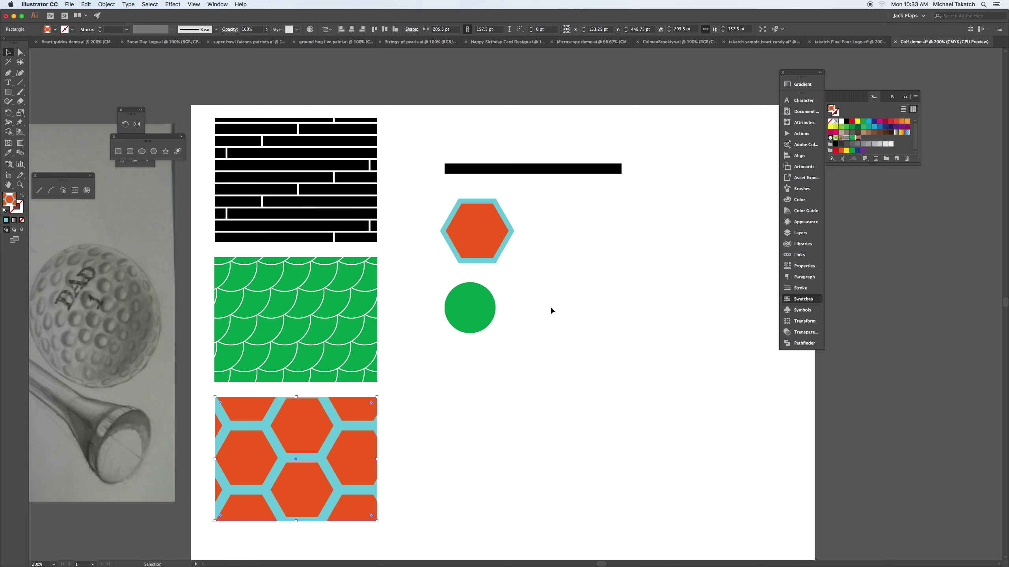
{"action": "left_click_drag", "start_coordinate": [469, 306], "coordinate": [423, 300]}
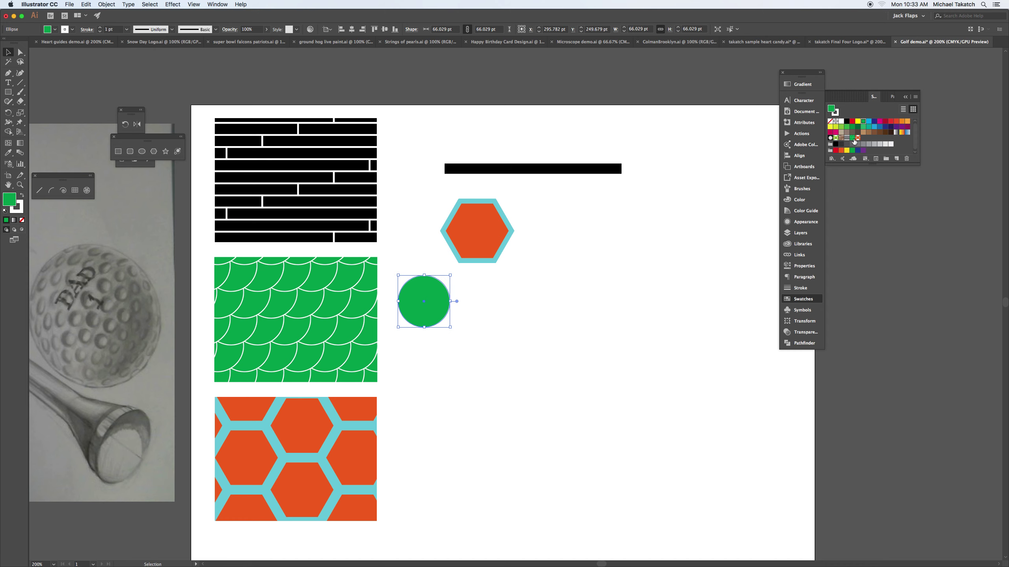
{"action": "double_click", "coordinate": [852, 139]}
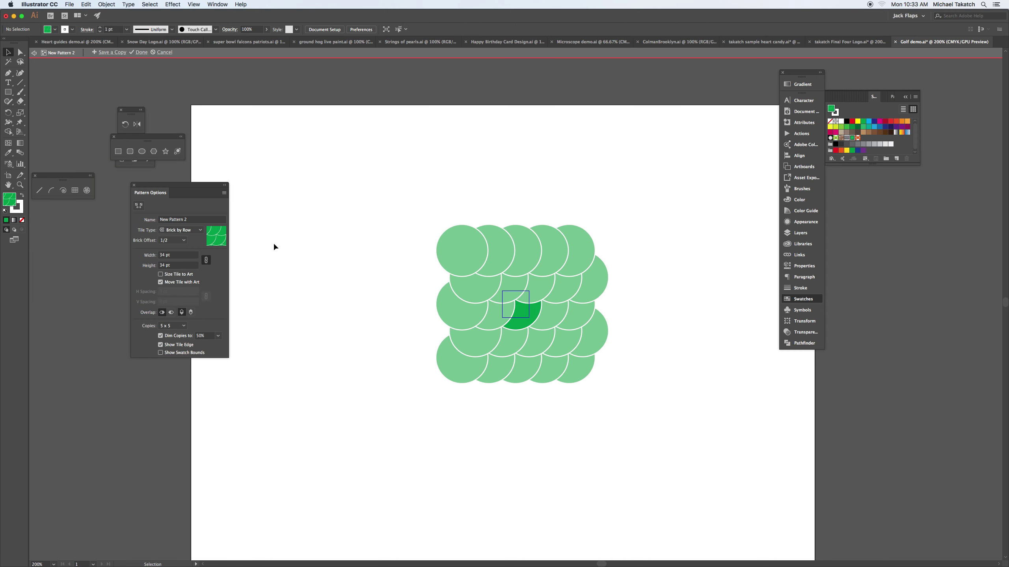
{"action": "left_click_drag", "start_coordinate": [194, 189], "coordinate": [368, 225]}
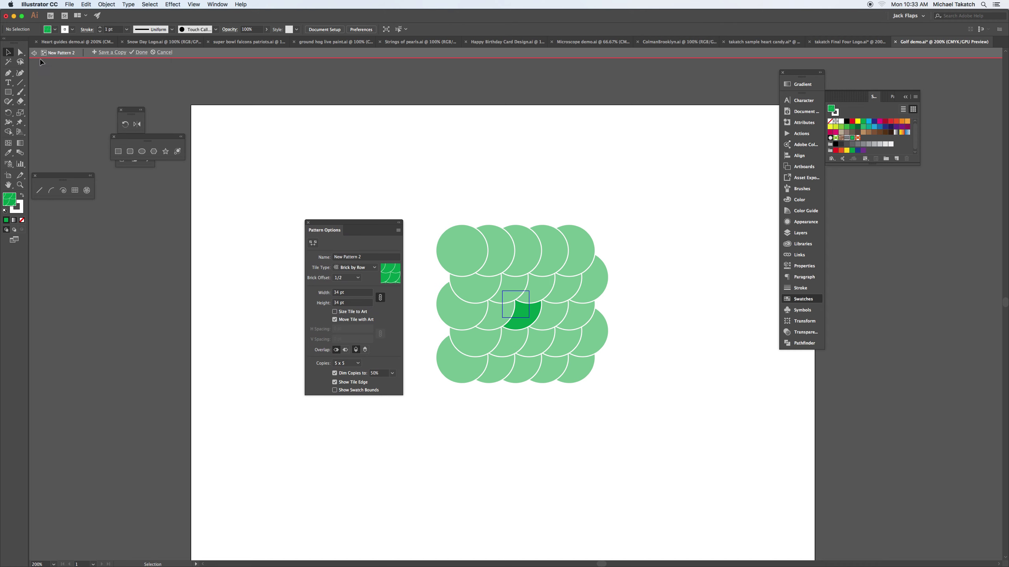
{"action": "left_click", "coordinate": [35, 54]}
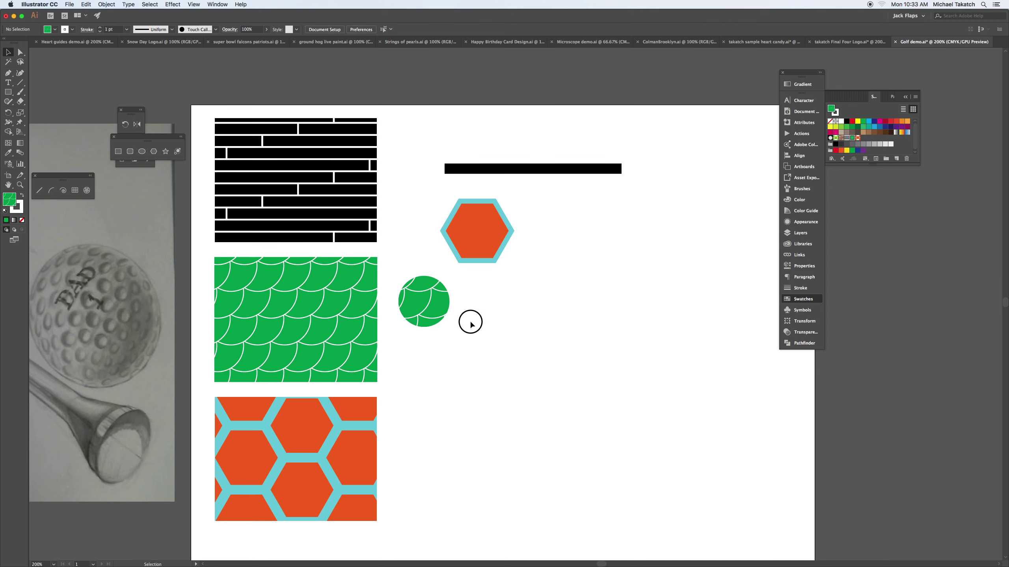
Draw a 42 pt circle in the artboard's empty lower area, remove its stroke and fill it with gray K=40.
{"action": "left_click_drag", "start_coordinate": [7, 92], "coordinate": [45, 111]}
{"action": "left_click_drag", "start_coordinate": [554, 336], "coordinate": [587, 369]}
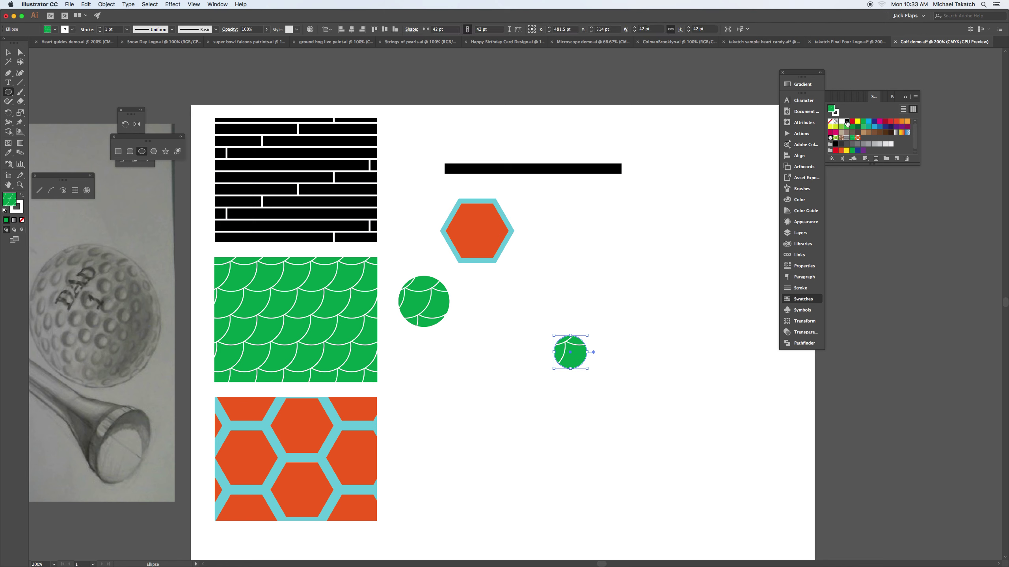
{"action": "left_click", "coordinate": [847, 121]}
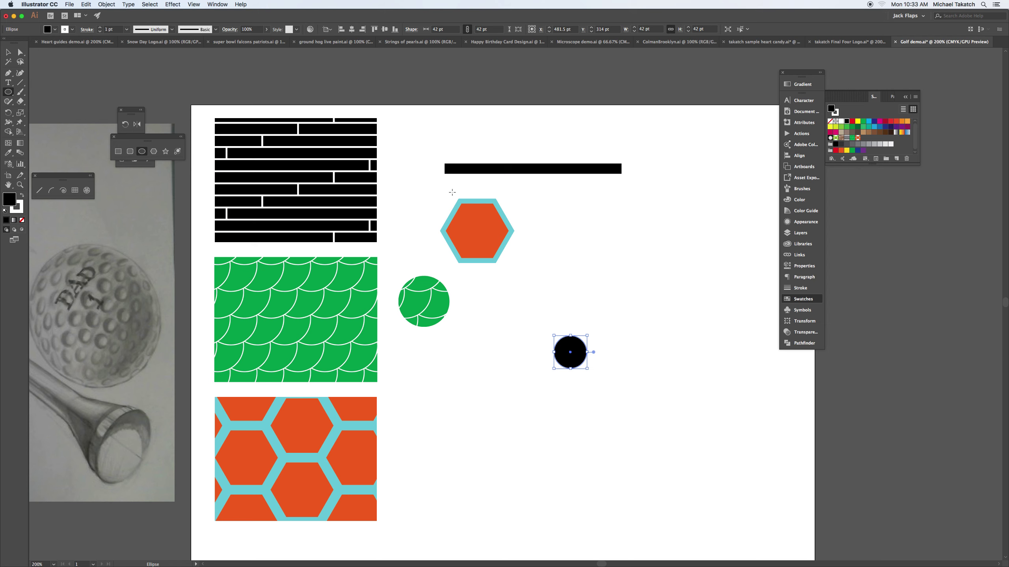
{"action": "key", "text": "x"}
{"action": "left_click", "coordinate": [830, 122]}
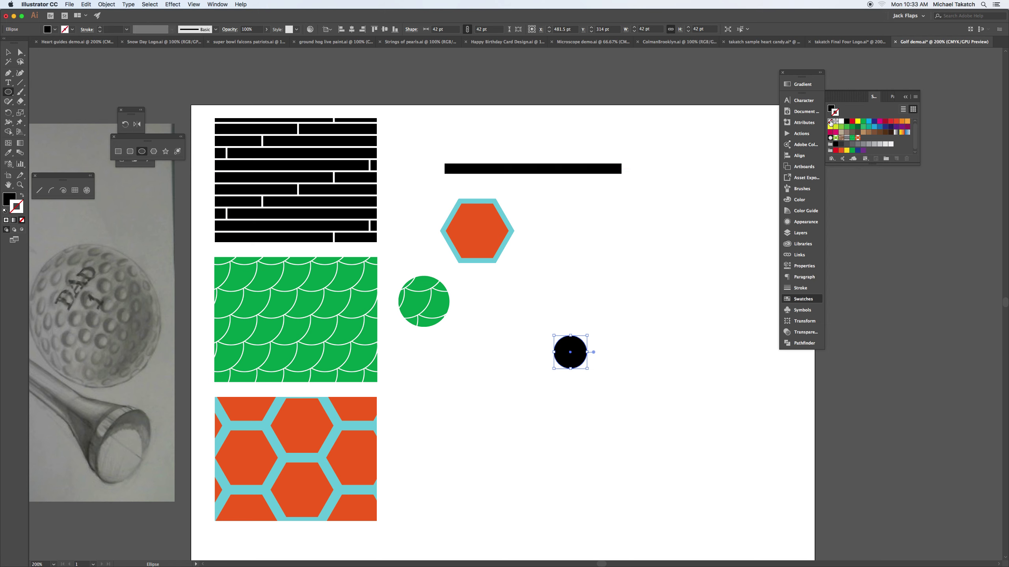
{"action": "key", "text": "x"}
{"action": "left_click", "coordinate": [869, 145]}
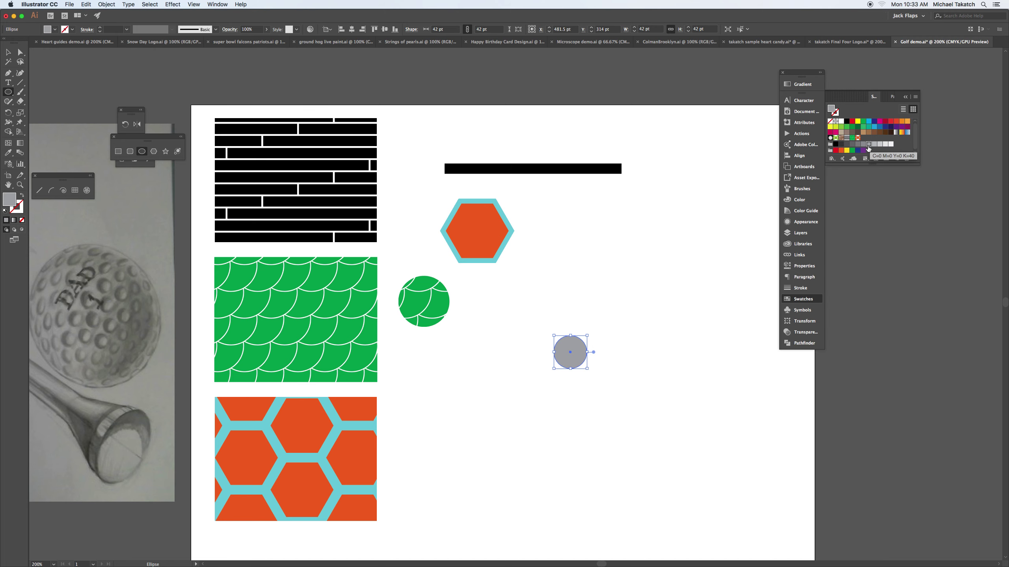
Duplicate the small gray circle about 11 pt to the right and select both overlapping circles.
{"action": "key", "text": "super+equal"}
{"action": "key", "text": "super+equal"}
{"action": "key", "text": "super+equal"}
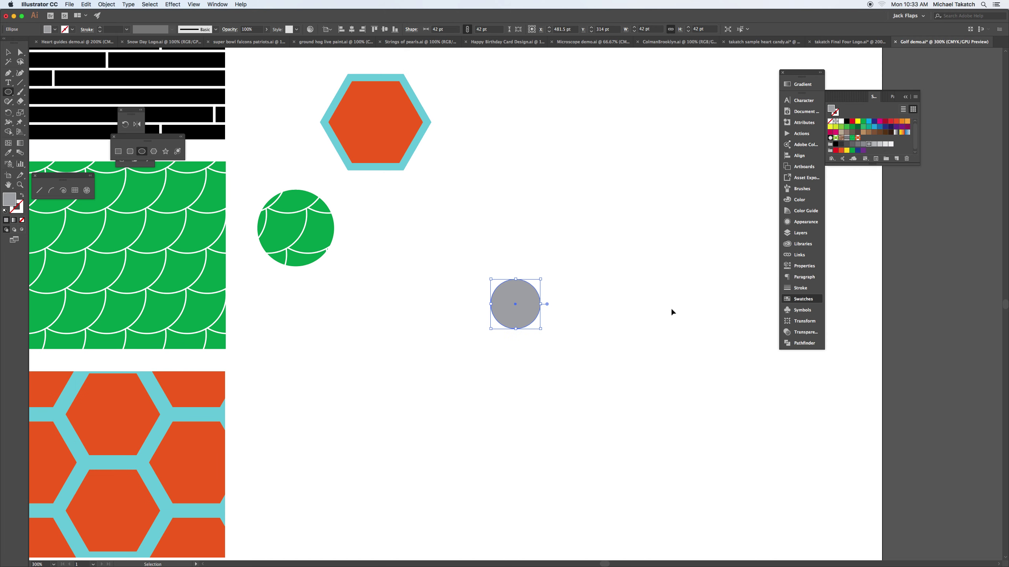
{"action": "key", "text": "v"}
{"action": "left_click_drag", "start_coordinate": [518, 285], "coordinate": [544, 287]}
{"action": "left_click_drag", "start_coordinate": [448, 255], "coordinate": [545, 318]}
Use Shape Builder to remove the crescent outside the original circle and keep its crescent and overlap as separate shapes.
{"action": "left_click", "coordinate": [8, 132]}
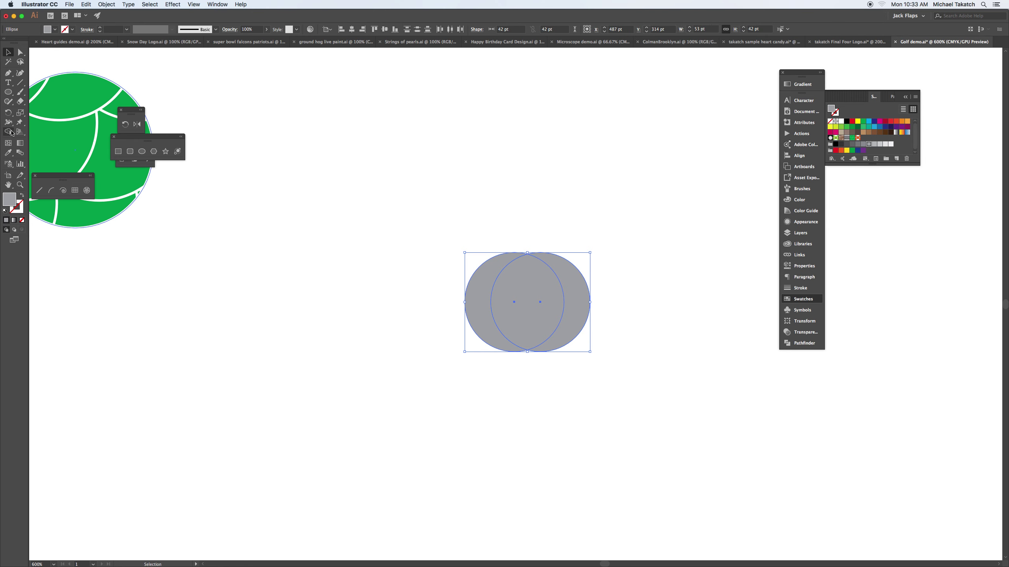
{"action": "left_click", "coordinate": [575, 280], "text": "alt"}
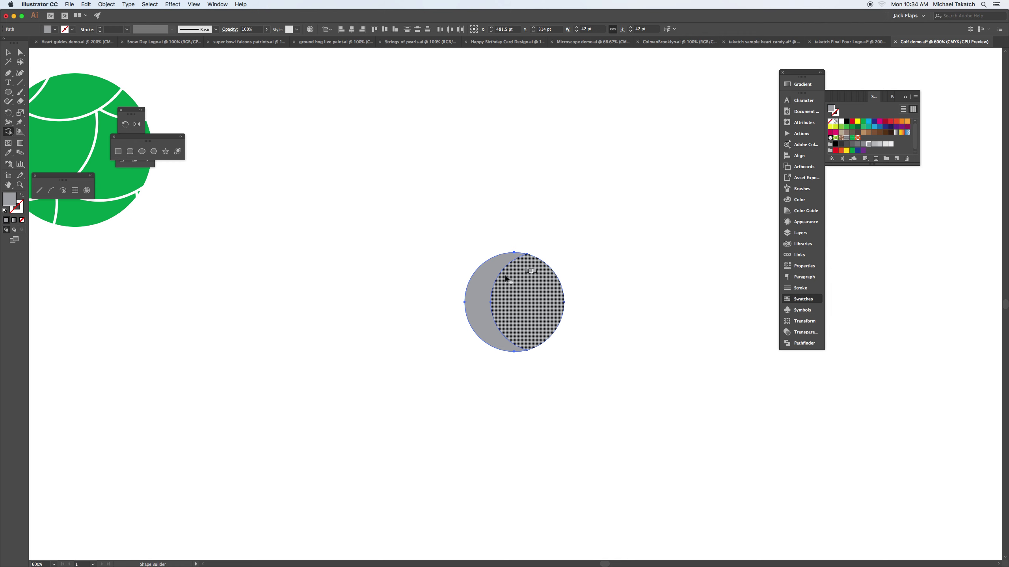
{"action": "left_click", "coordinate": [480, 278]}
Fill the overlap shape inside the gray circle with a very light gray and deselect it.
{"action": "key", "text": "a"}
{"action": "left_click", "coordinate": [606, 240]}
{"action": "left_click", "coordinate": [555, 286]}
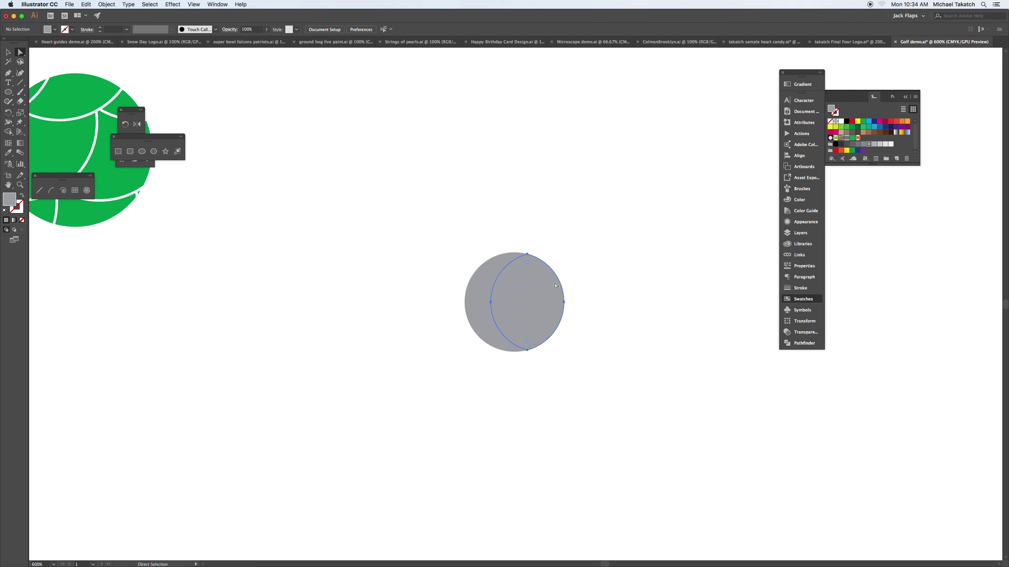
{"action": "left_click", "coordinate": [876, 147]}
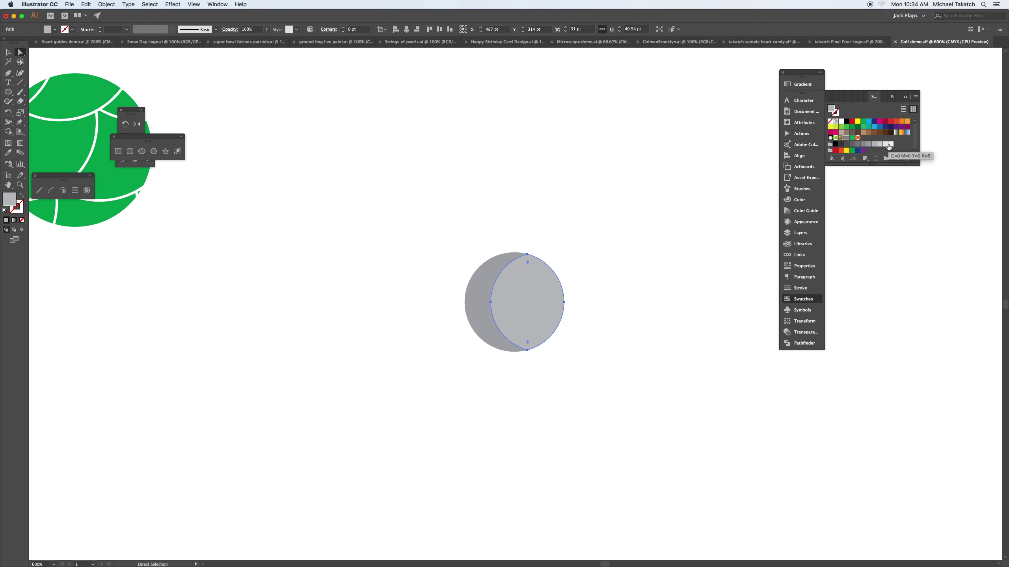
{"action": "left_click", "coordinate": [889, 145]}
{"action": "left_click", "coordinate": [886, 145]}
{"action": "left_click", "coordinate": [8, 52]}
{"action": "left_click", "coordinate": [190, 175]}
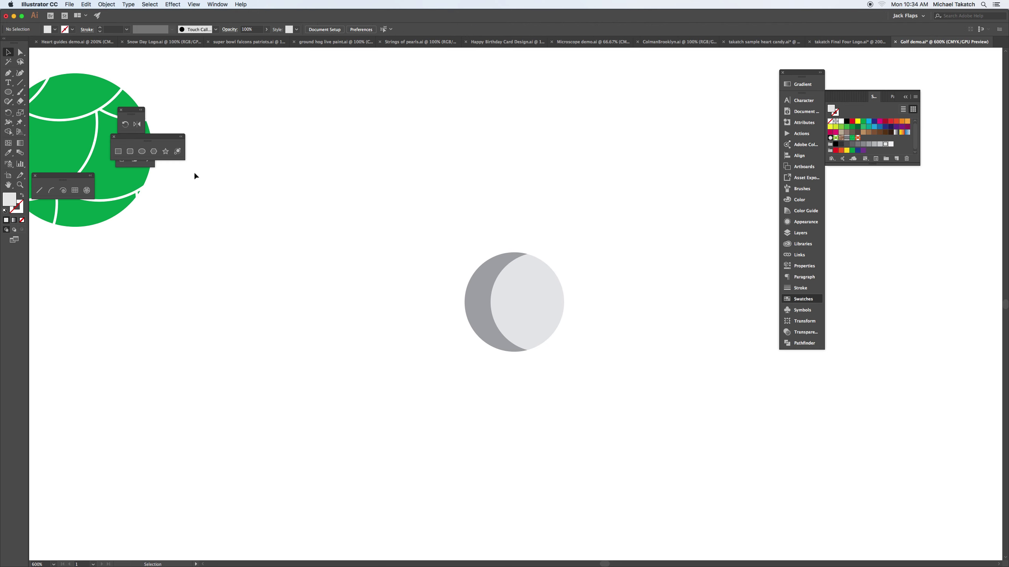
Select both parts of the two-tone gray circle and place a copy below the orange hexagon rectangle.
{"action": "key", "text": "super+minus"}
{"action": "key", "text": "super+minus"}
{"action": "key", "text": "super+minus"}
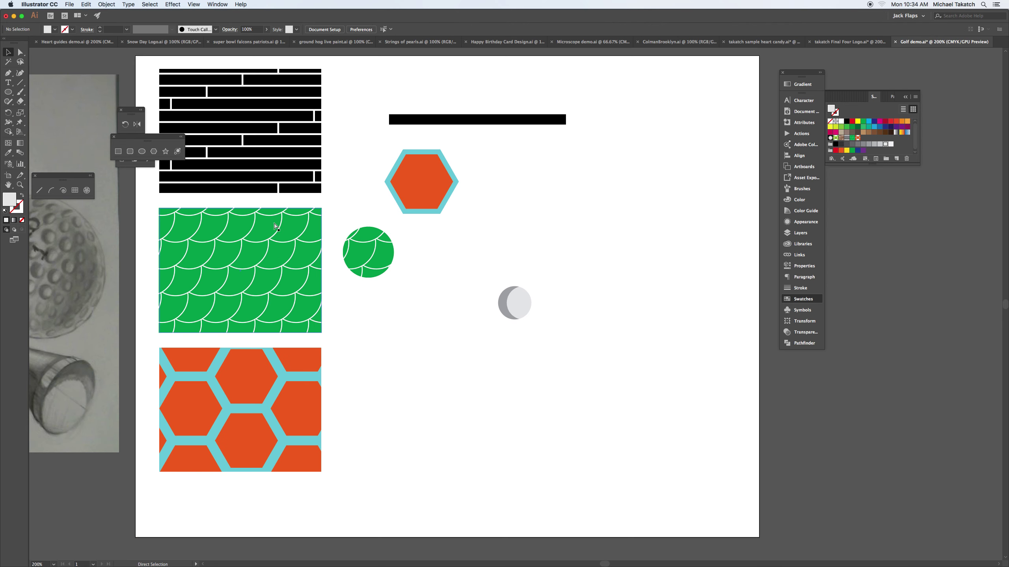
{"action": "left_click_drag", "start_coordinate": [490, 281], "coordinate": [536, 330]}
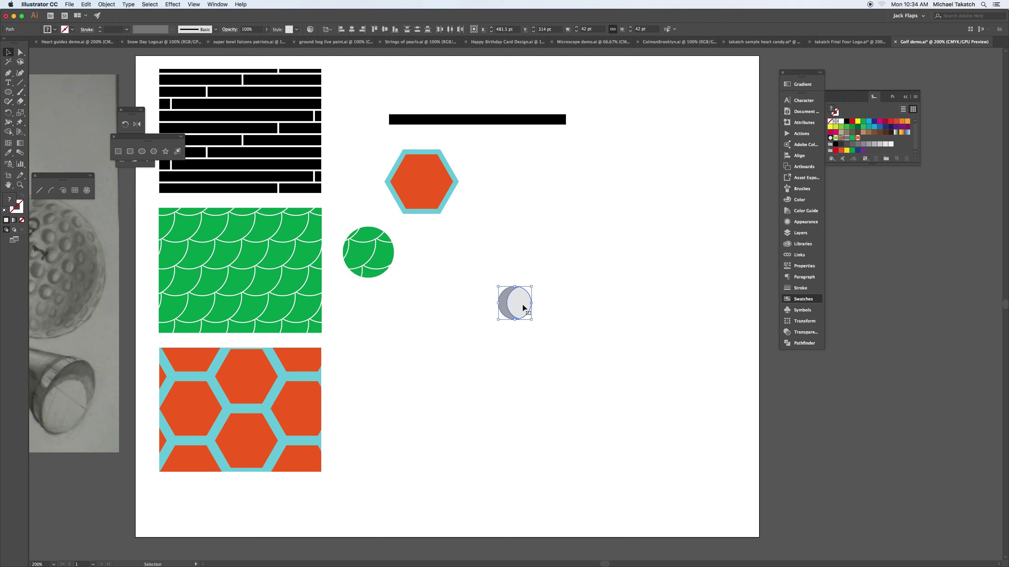
{"action": "left_click_drag", "start_coordinate": [523, 308], "coordinate": [177, 509]}
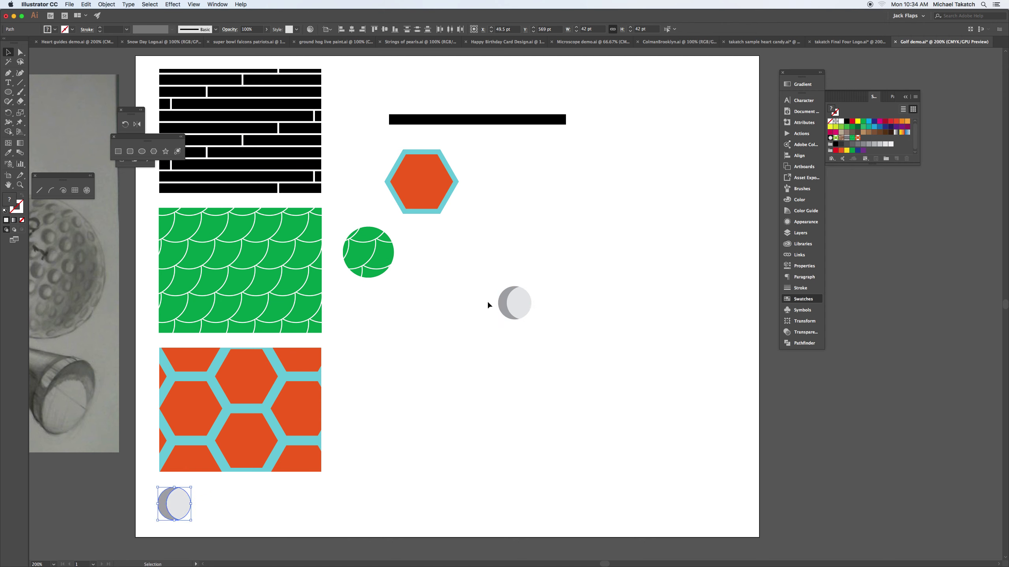
Make a new pattern from the original two-tone gray circle.
{"action": "left_click", "coordinate": [510, 297]}
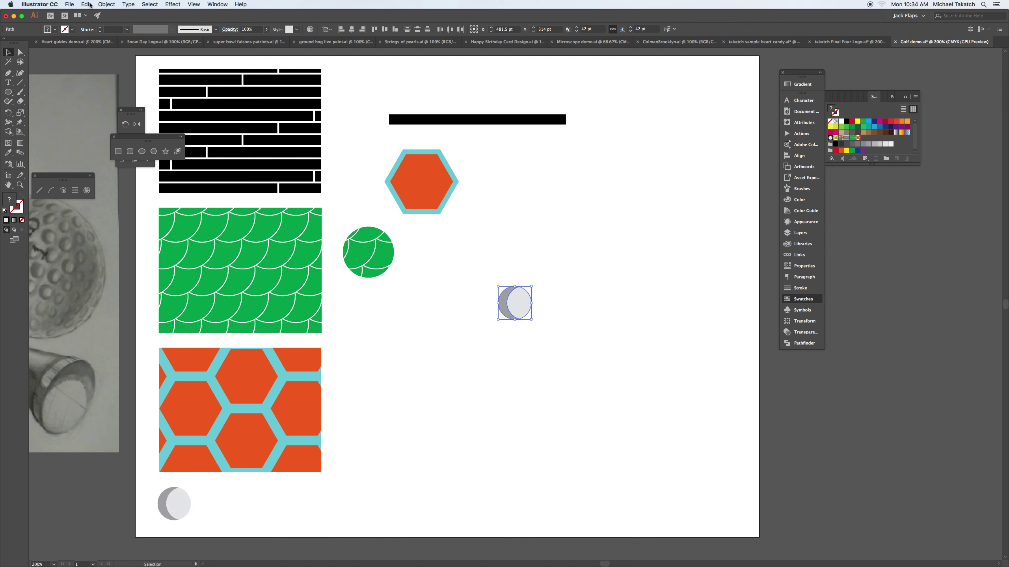
{"action": "left_click", "coordinate": [104, 4]}
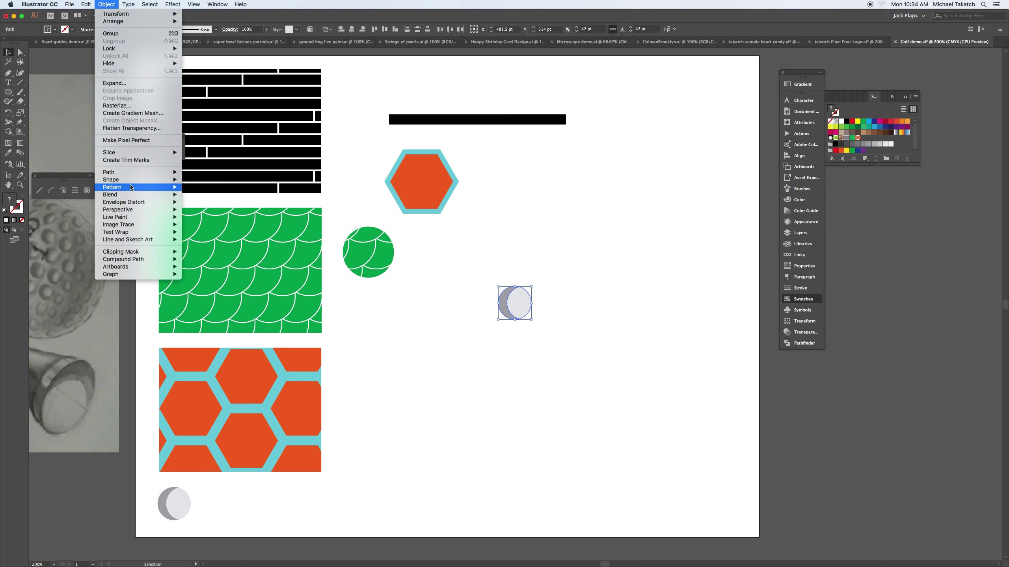
{"action": "mouse_move", "coordinate": [131, 188]}
{"action": "left_click", "coordinate": [198, 187]}
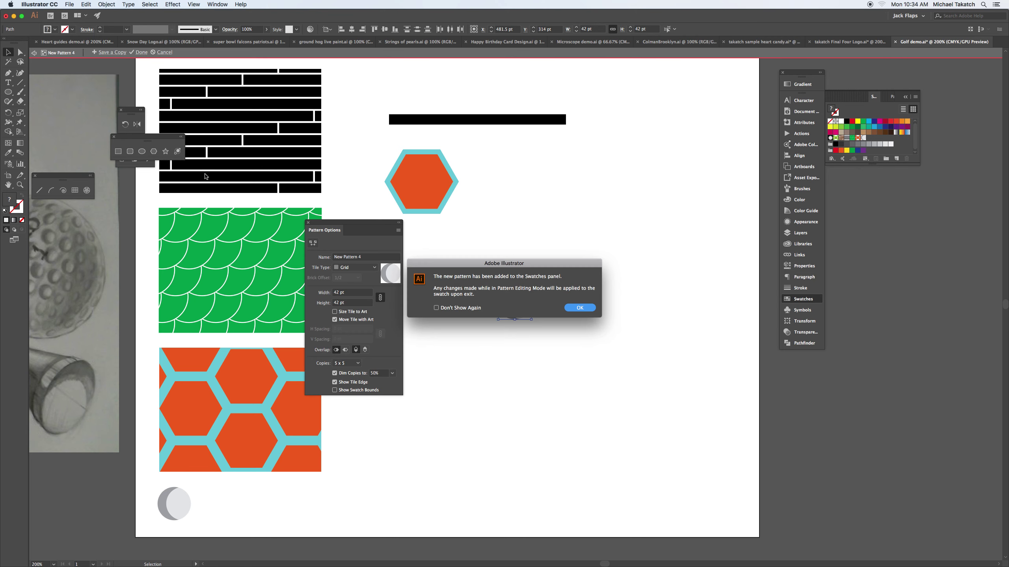
{"action": "left_click", "coordinate": [571, 309]}
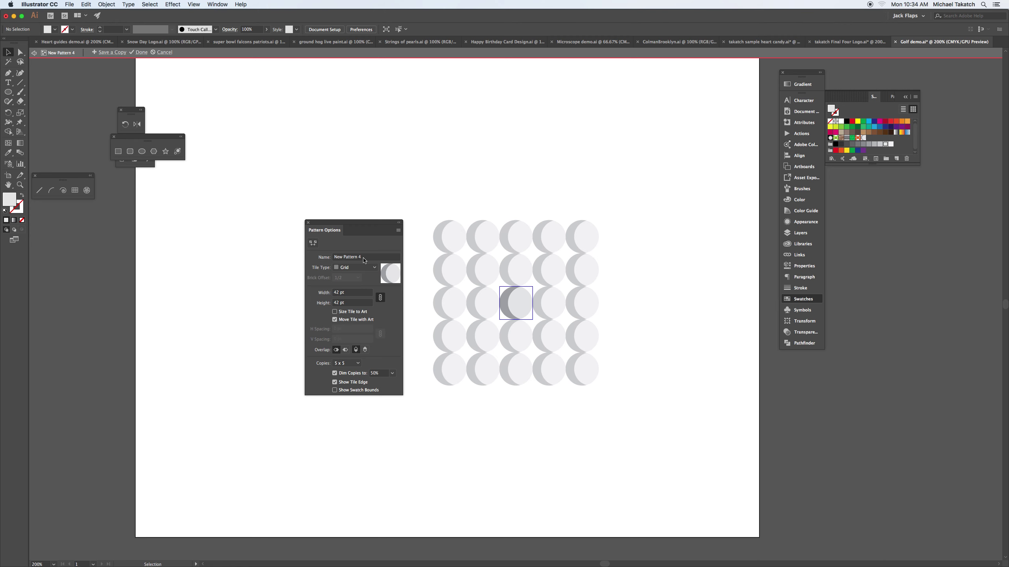
Set the pattern's tile type to Brick by Row with a 47 pt tile width and height, and exit pattern editing.
{"action": "left_click", "coordinate": [364, 267]}
{"action": "left_click", "coordinate": [368, 286]}
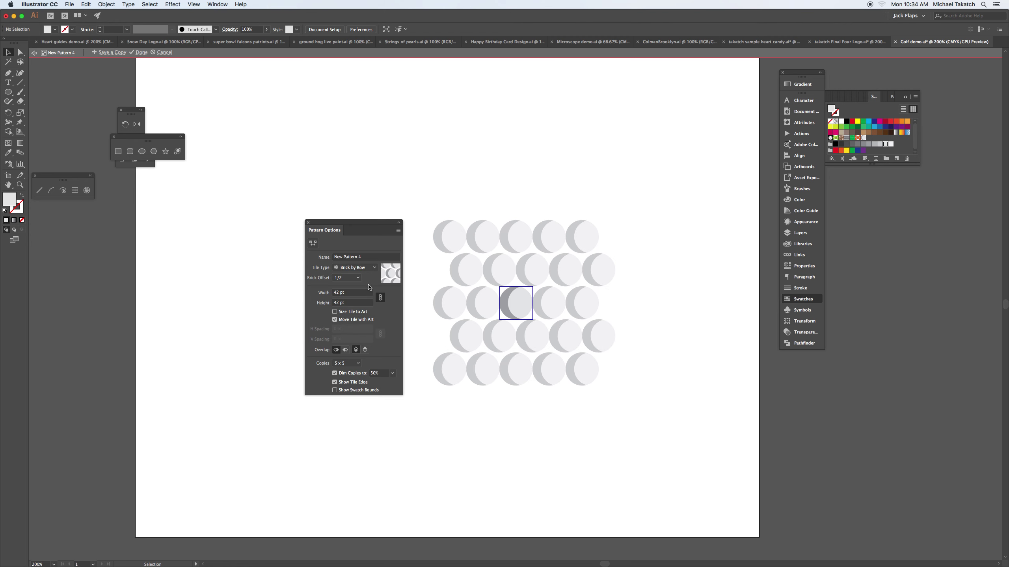
{"action": "left_click", "coordinate": [364, 293]}
{"action": "key", "text": "Up"}
{"action": "key", "text": "Up"}
{"action": "key", "text": "Up"}
{"action": "key", "text": "Up"}
{"action": "key", "text": "Up"}
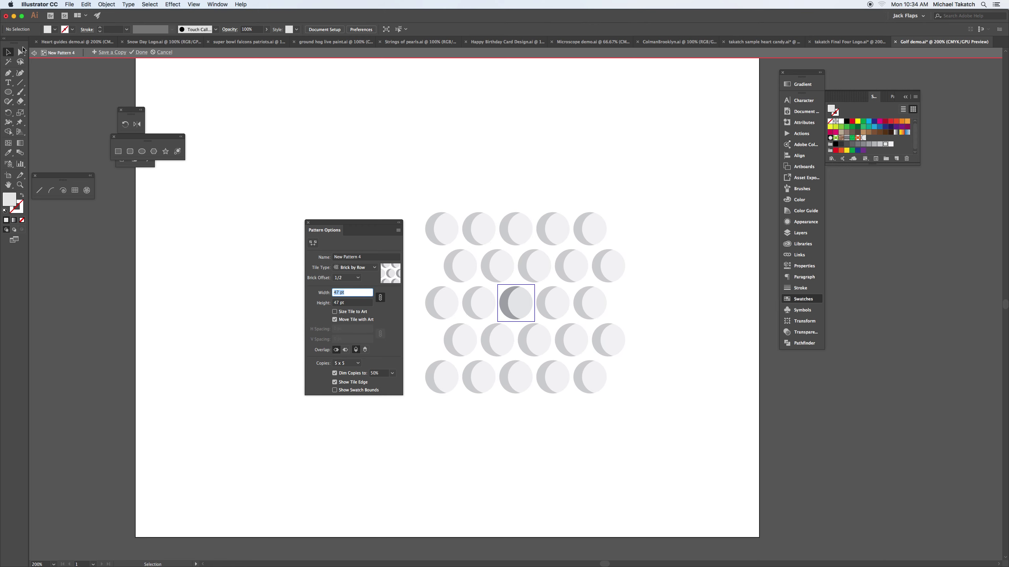
{"action": "left_click", "coordinate": [34, 55]}
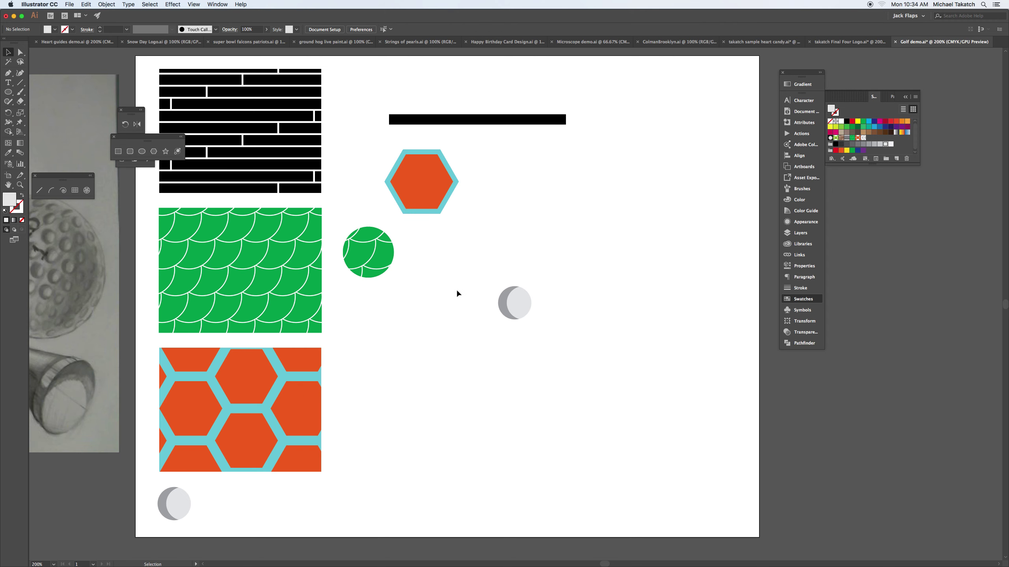
Draw a circle about 223.5 pt in diameter near the artboard's lower edge and fill it with the two-tone gray circle pattern.
{"action": "left_click_drag", "start_coordinate": [515, 305], "coordinate": [241, 504]}
{"action": "left_click", "coordinate": [8, 92]}
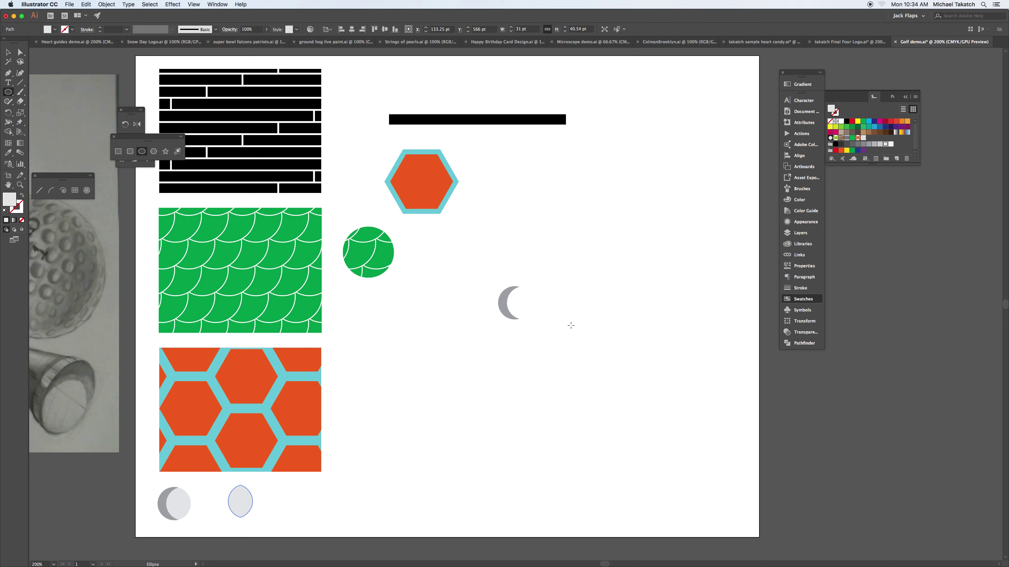
{"action": "key", "text": "super+z"}
{"action": "left_click_drag", "start_coordinate": [450, 357], "coordinate": [626, 533]}
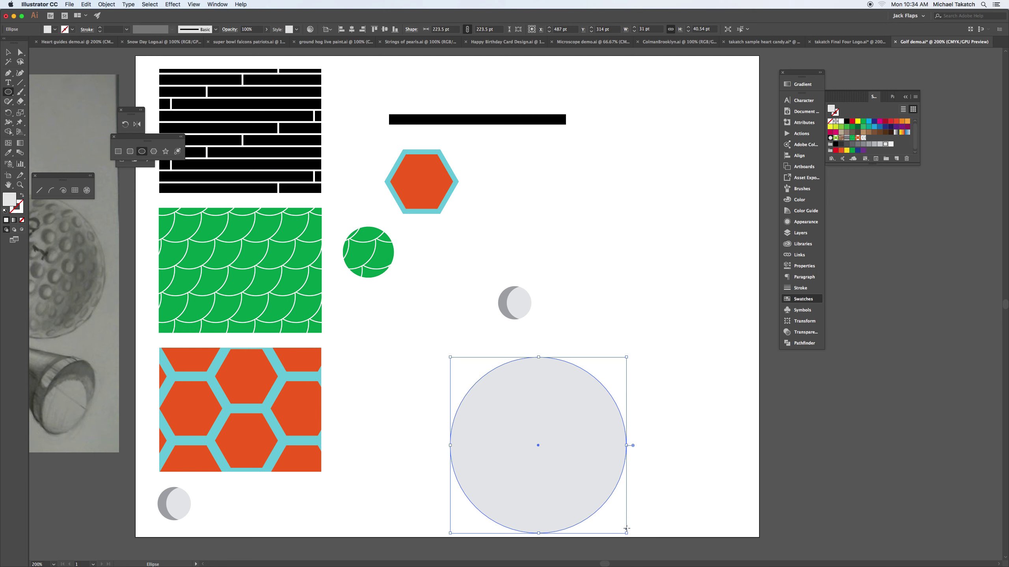
{"action": "left_click", "coordinate": [863, 138]}
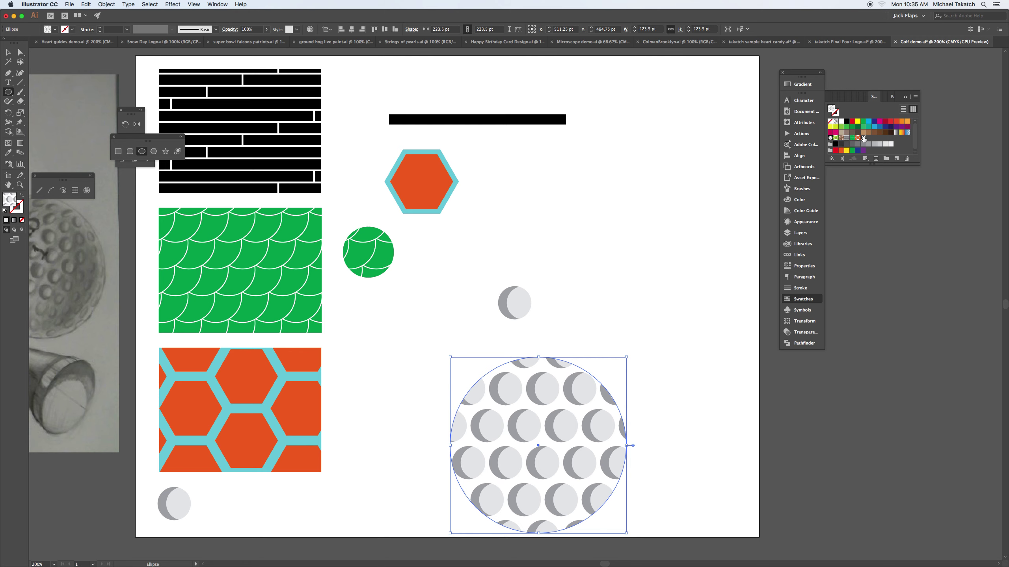
Move the small two-tone circle above the large patterned circle up beside the orange hexagon.
{"action": "key", "text": "super+minus"}
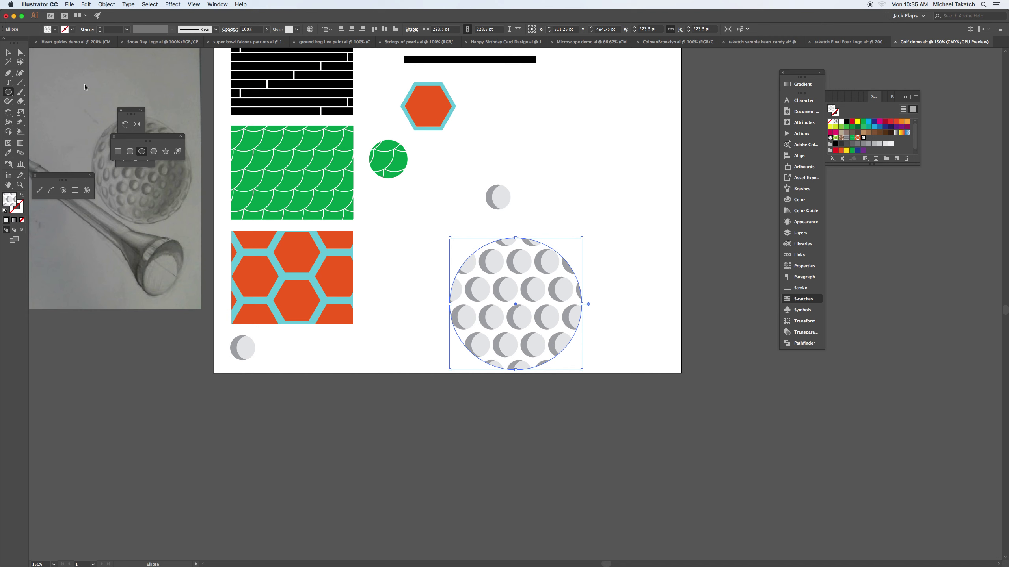
{"action": "key", "text": "v"}
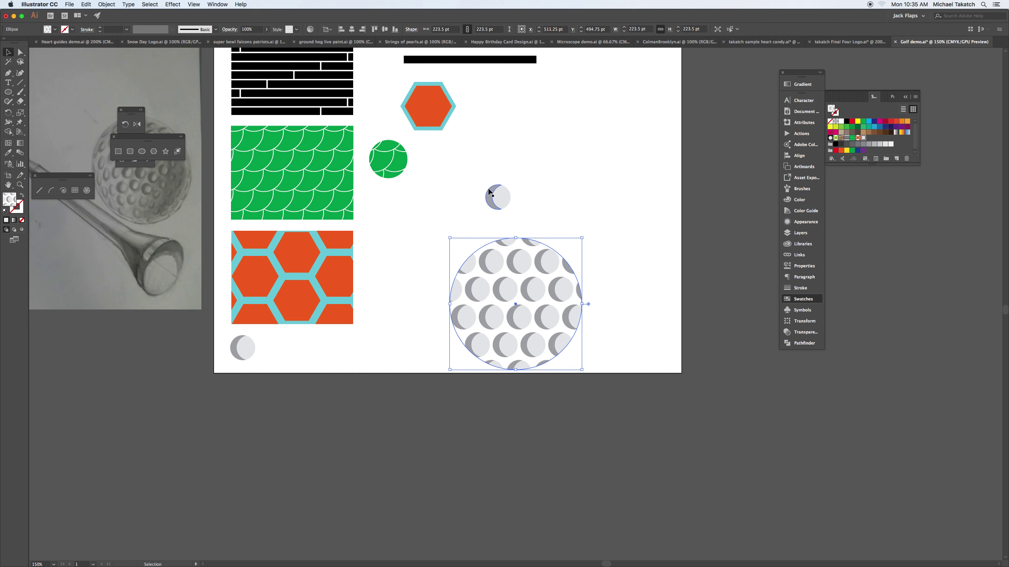
{"action": "left_click", "coordinate": [498, 199]}
{"action": "left_click_drag", "start_coordinate": [502, 198], "coordinate": [496, 93]}
Duplicate the large patterned circle about 159 pt right and 77 pt up, and fill the copy with gray K=60.
{"action": "left_click", "coordinate": [532, 259]}
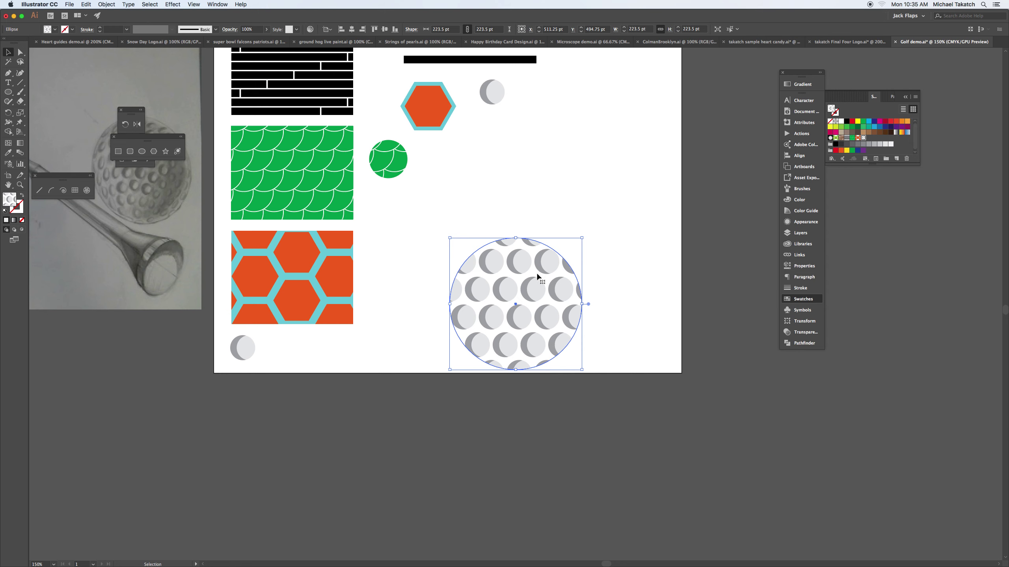
{"action": "left_click_drag", "start_coordinate": [535, 268], "coordinate": [638, 219]}
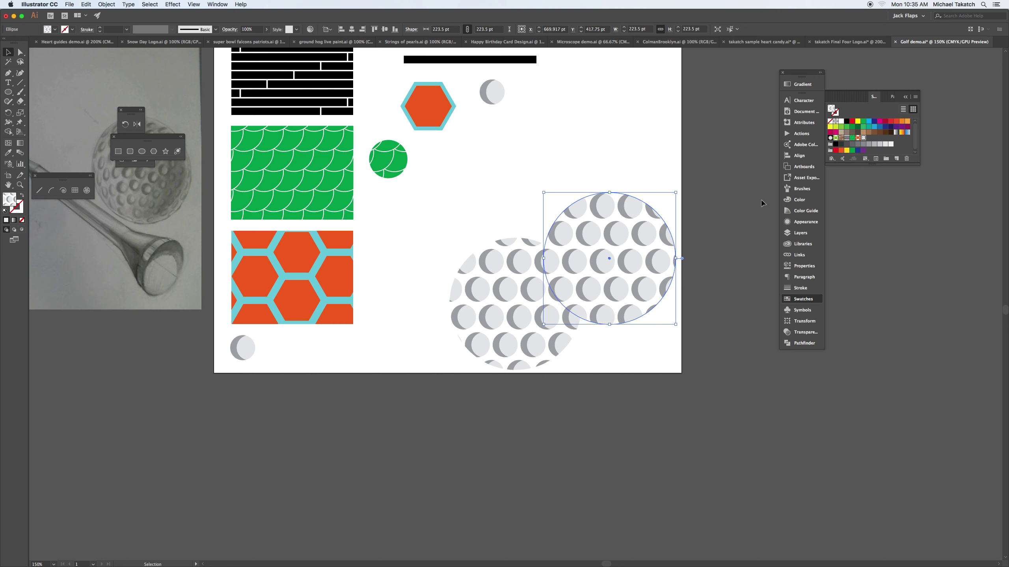
{"action": "left_click", "coordinate": [858, 145]}
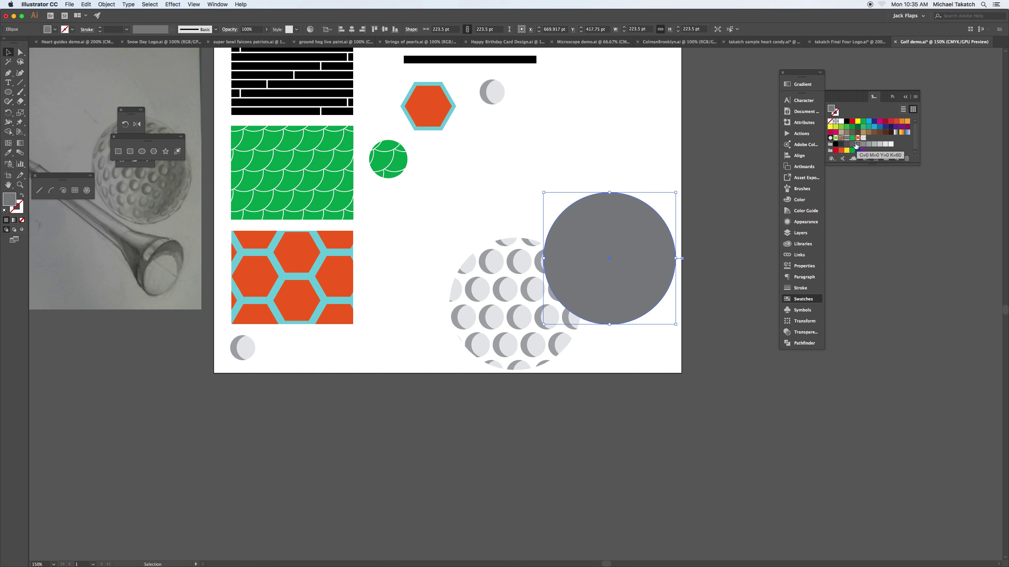
Send the plain gray circle behind the dimple-patterned circle in the stacking order.
{"action": "left_click_drag", "start_coordinate": [512, 217], "coordinate": [597, 287]}
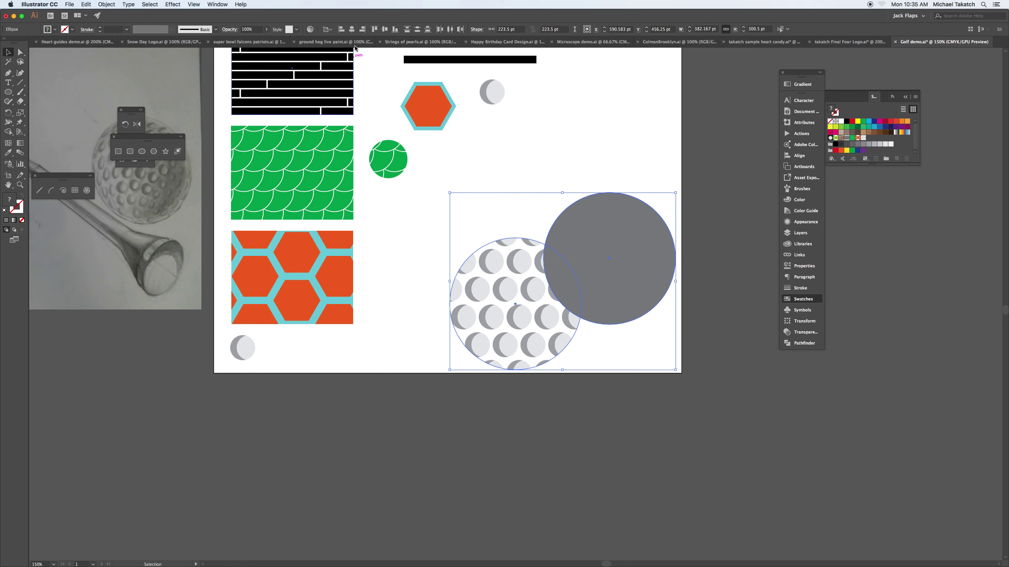
{"action": "left_click", "coordinate": [542, 174]}
{"action": "left_click", "coordinate": [581, 216]}
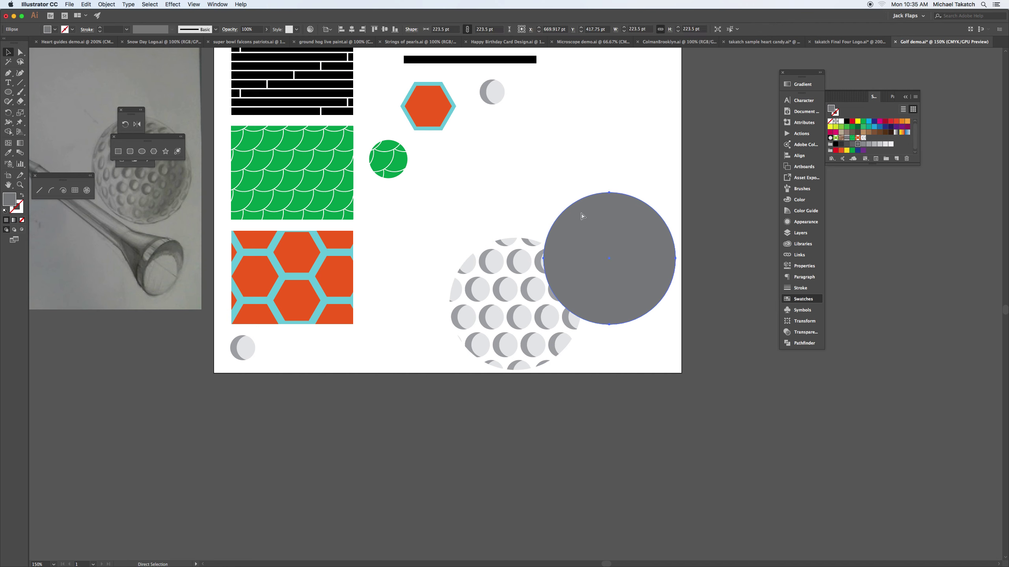
{"action": "key", "text": "super+shift+["}
Try to center the gray and patterned circles on each other using horizontal centering and distribution relative to the artboard.
{"action": "left_click", "coordinate": [474, 214]}
{"action": "left_click_drag", "start_coordinate": [475, 214], "coordinate": [636, 304]}
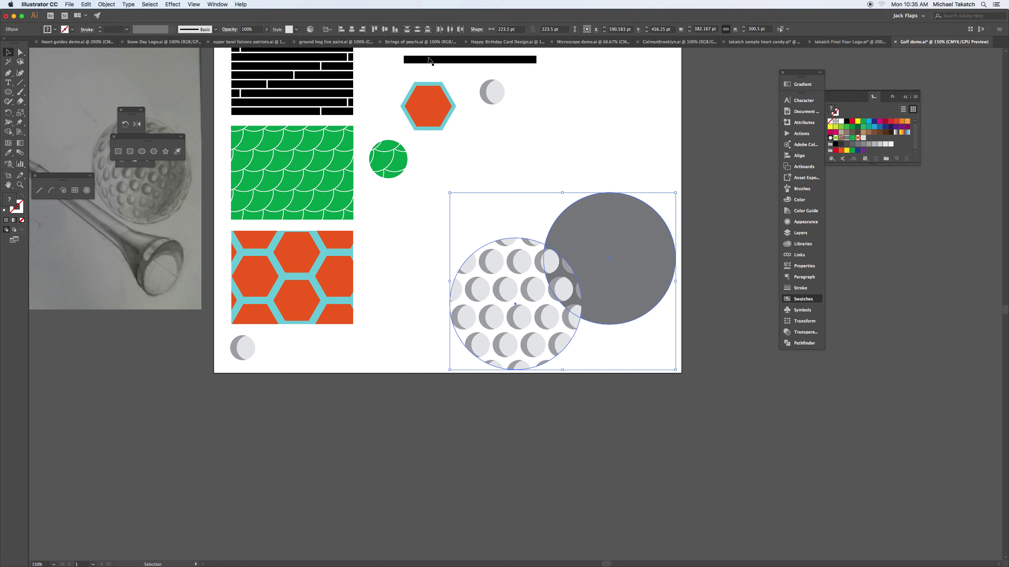
{"action": "left_click", "coordinate": [352, 29]}
{"action": "left_click", "coordinate": [417, 29]}
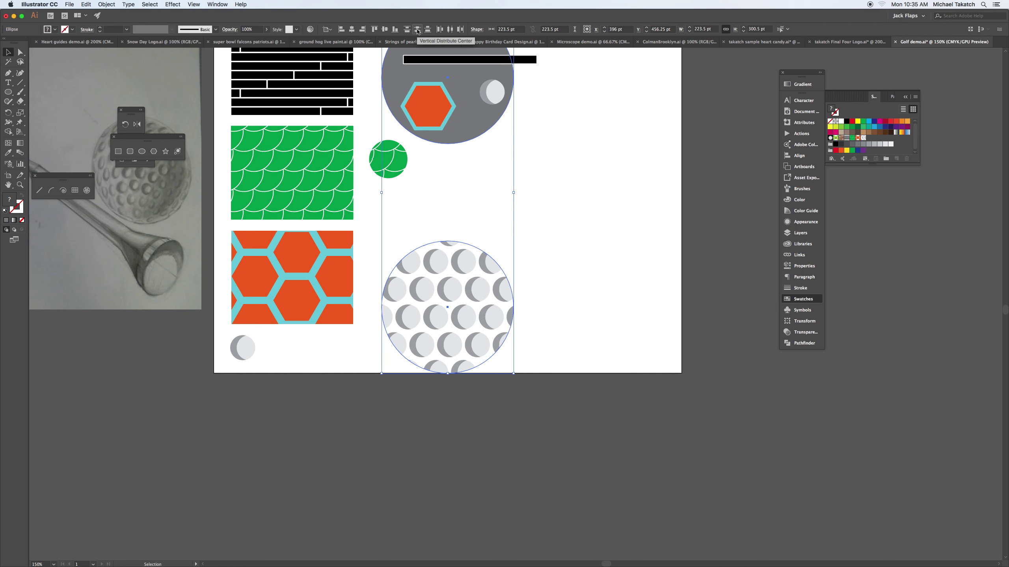
{"action": "left_click", "coordinate": [450, 30]}
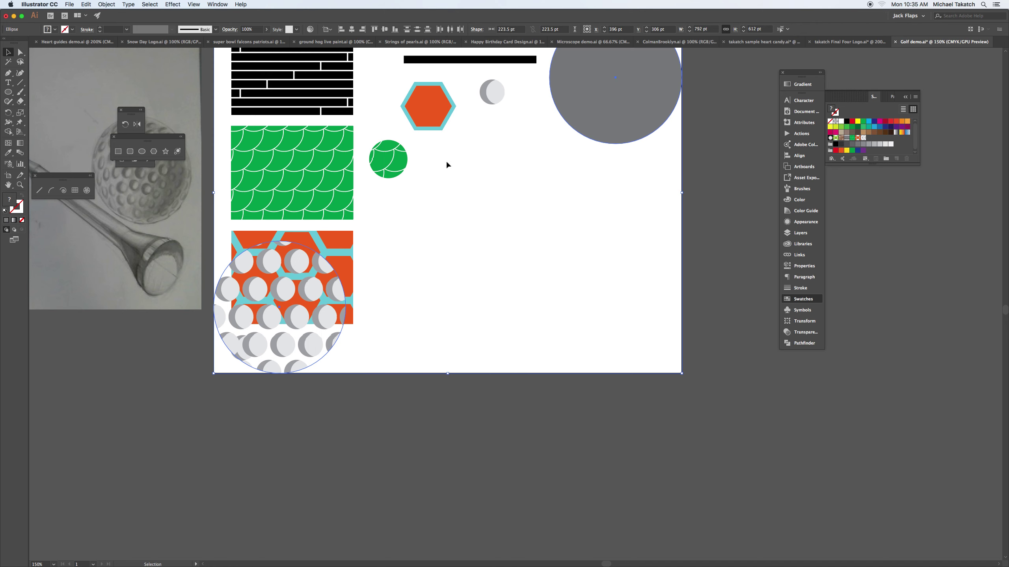
Move the patterned circle and the gray circle into the blank area near the artboard's lower edge so that they overlap.
{"action": "left_click", "coordinate": [427, 349]}
{"action": "left_click_drag", "start_coordinate": [326, 316], "coordinate": [567, 296]}
{"action": "left_click_drag", "start_coordinate": [603, 132], "coordinate": [545, 306]}
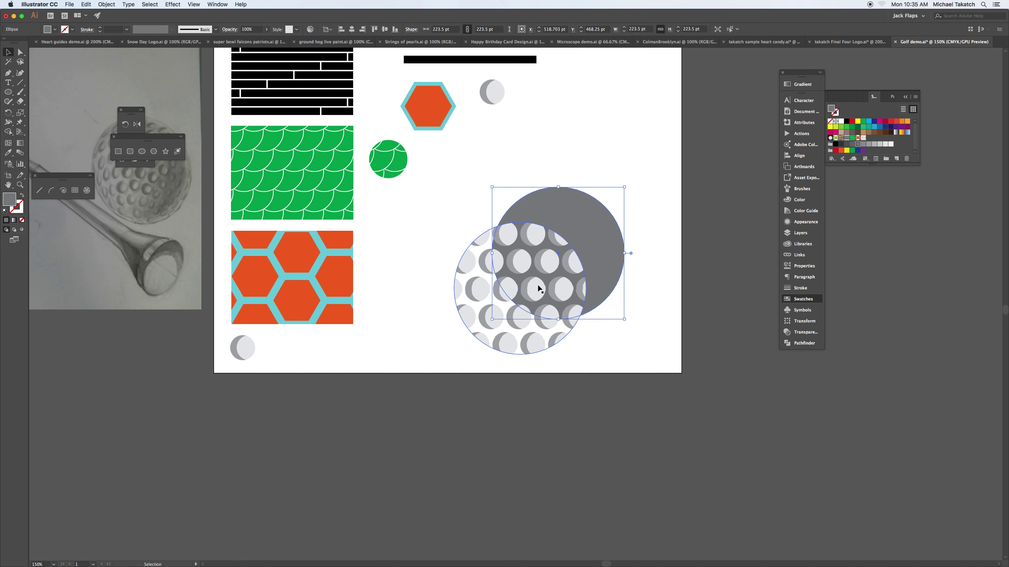
Center the gray and patterned circles on each other horizontally and vertically, aligning to the selection, and deselect them.
{"action": "left_click", "coordinate": [541, 257], "text": "shift"}
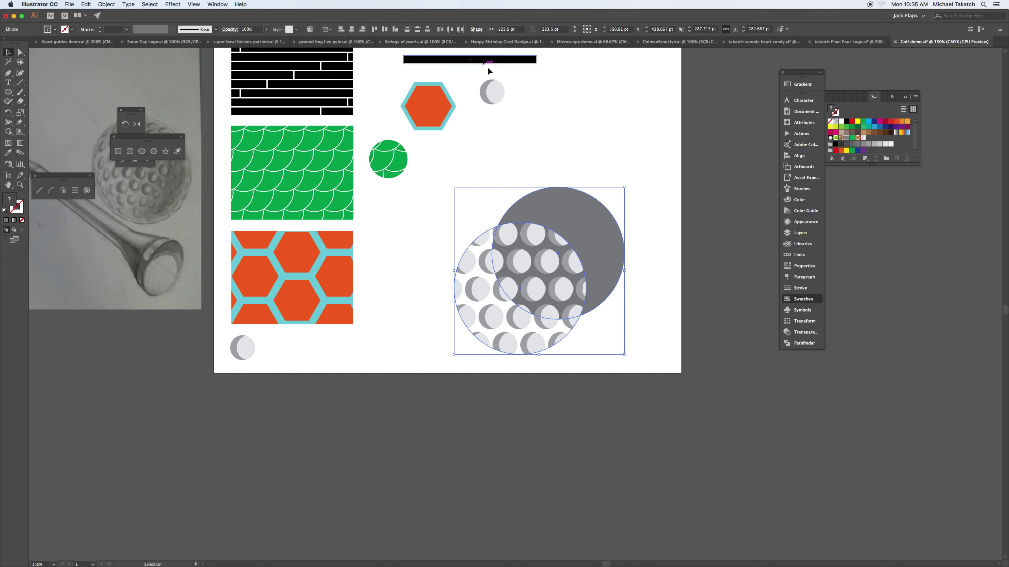
{"action": "left_click", "coordinate": [326, 30]}
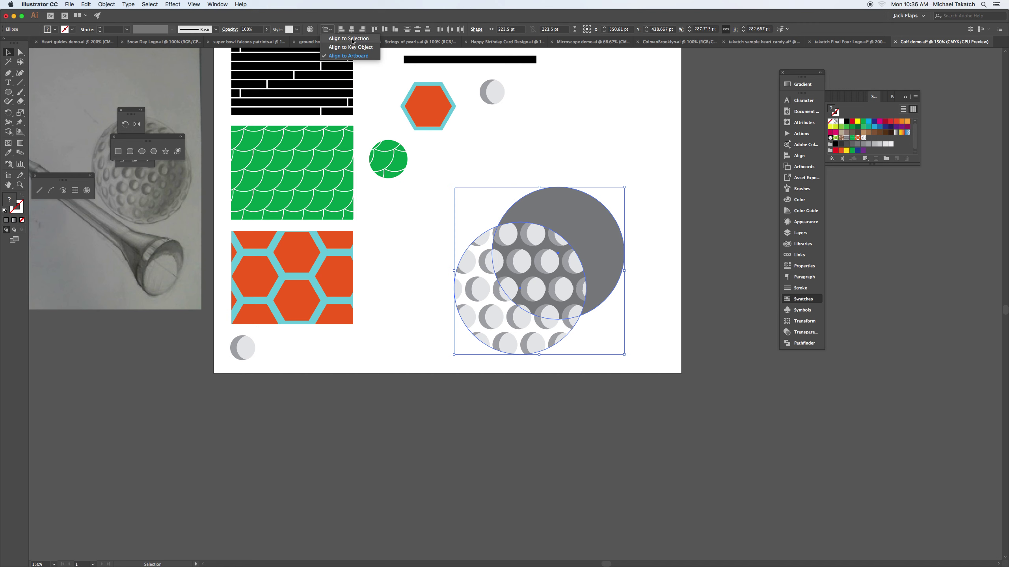
{"action": "left_click", "coordinate": [350, 38]}
{"action": "left_click", "coordinate": [352, 30]}
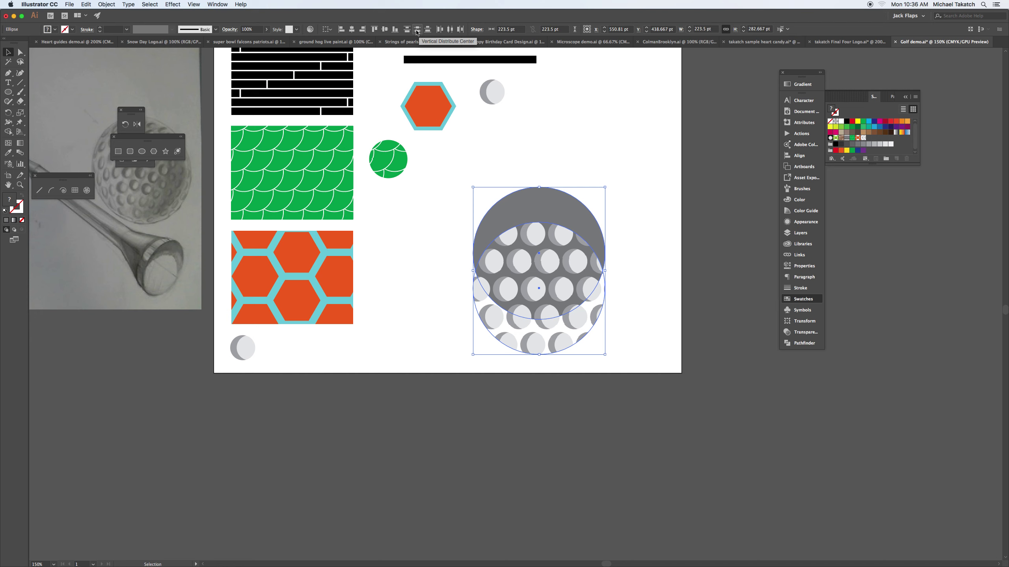
{"action": "left_click", "coordinate": [385, 30]}
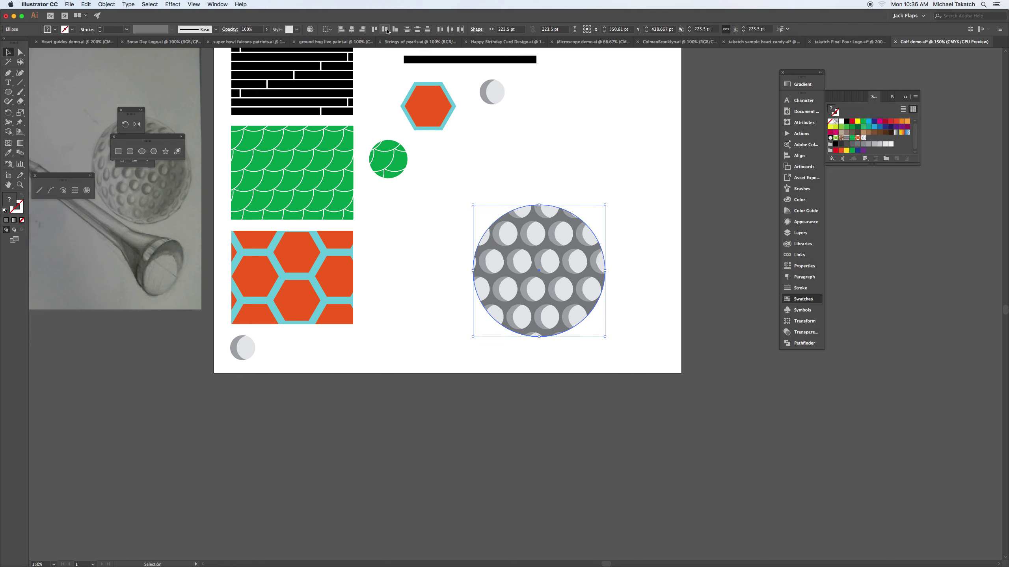
{"action": "left_click", "coordinate": [534, 171]}
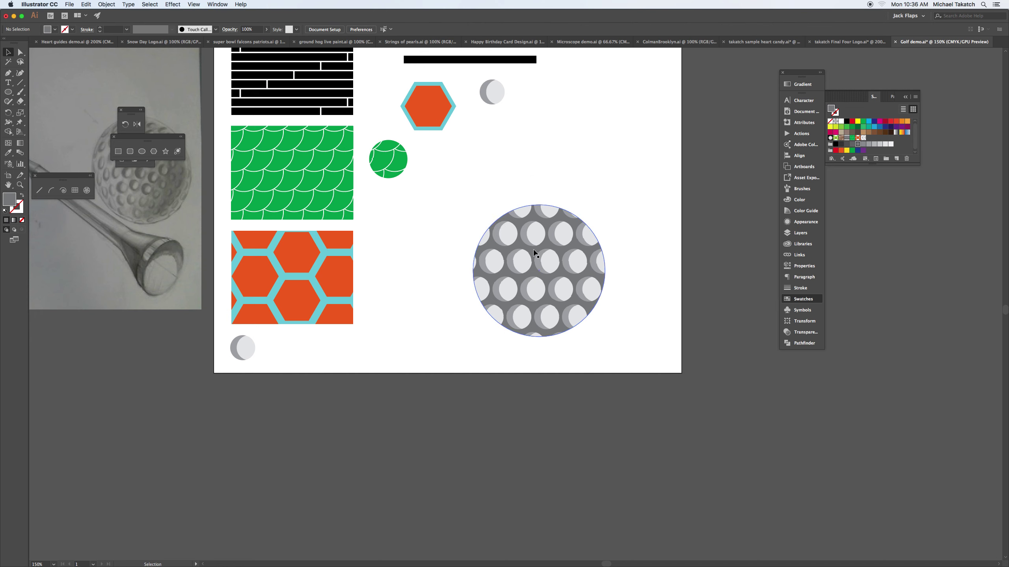
Move the patterned circle slightly off the gray circle and undo the move.
{"action": "left_click_drag", "start_coordinate": [535, 243], "coordinate": [558, 227]}
{"action": "key", "text": "super+z"}
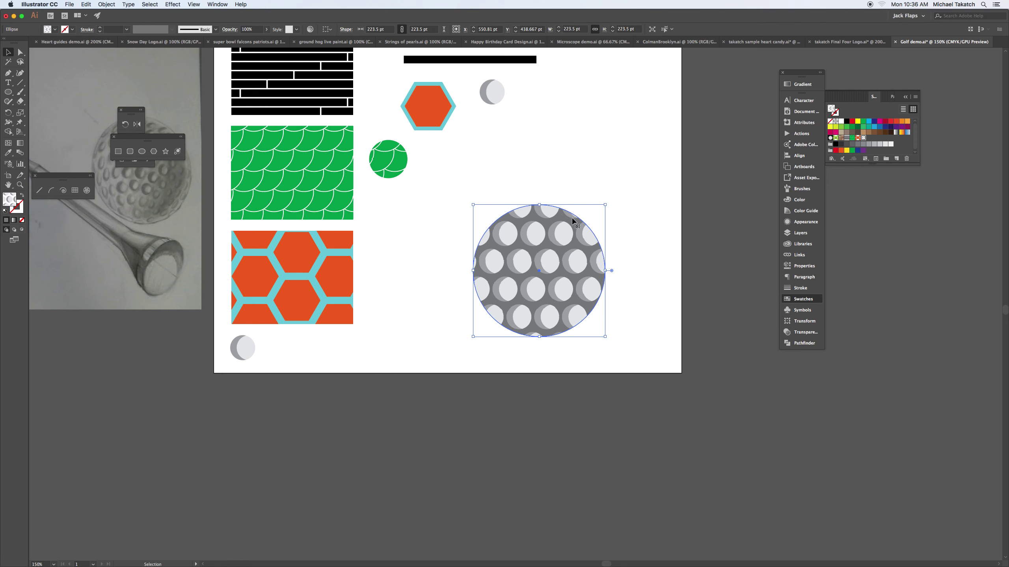
{"action": "left_click_drag", "start_coordinate": [640, 226], "coordinate": [543, 315]}
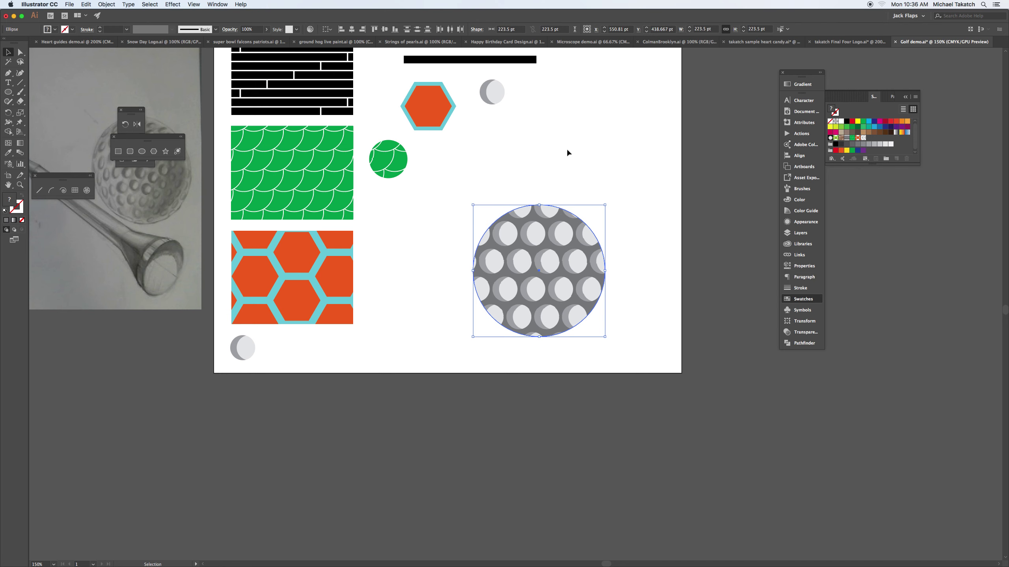
{"action": "scroll", "coordinate": [564, 148], "scroll_direction": "up", "scroll_amount": 3}
{"action": "scroll", "coordinate": [568, 153], "scroll_direction": "up", "scroll_amount": 3}
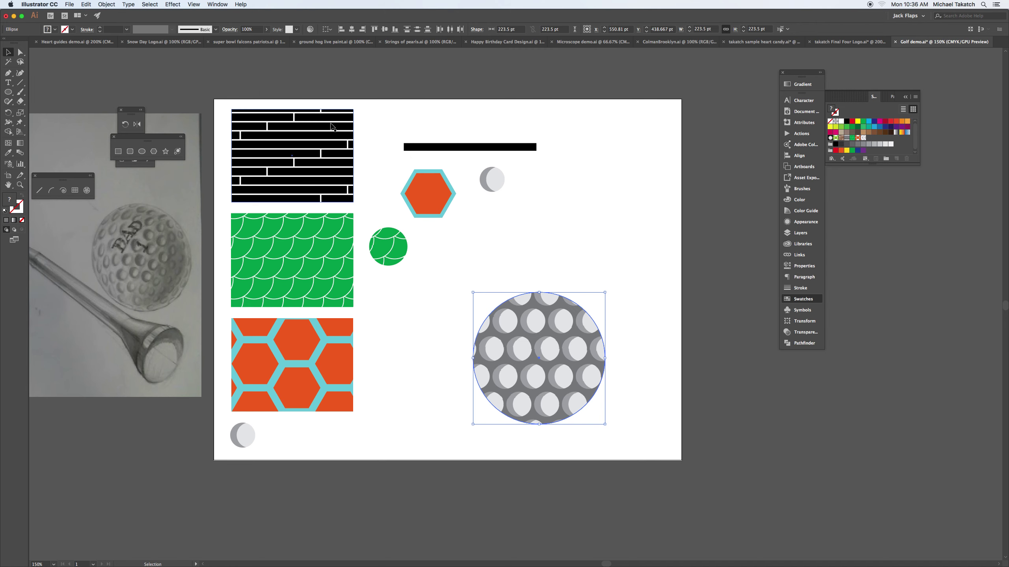
{"action": "left_click", "coordinate": [346, 132]}
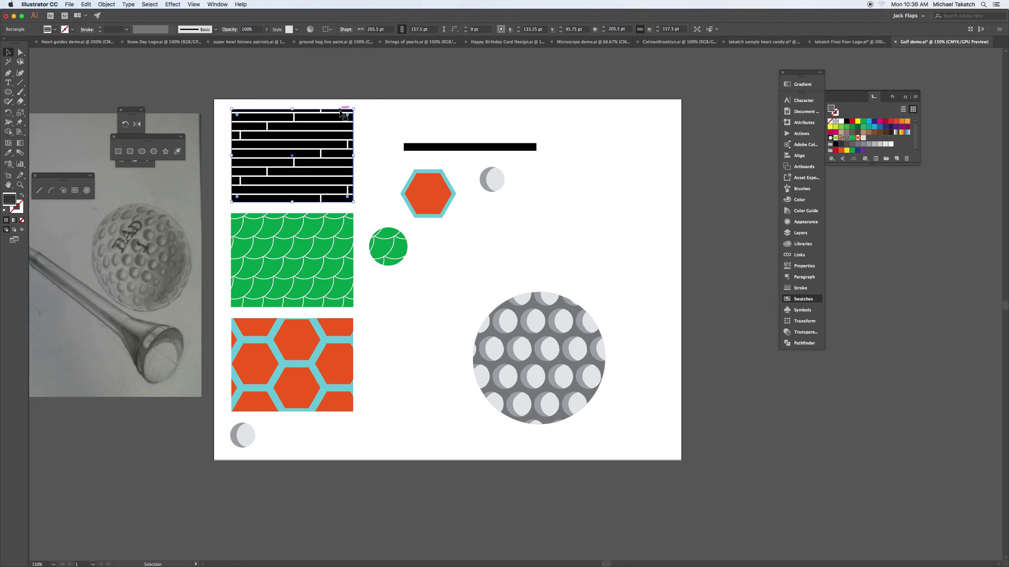
{"action": "left_click", "coordinate": [413, 102]}
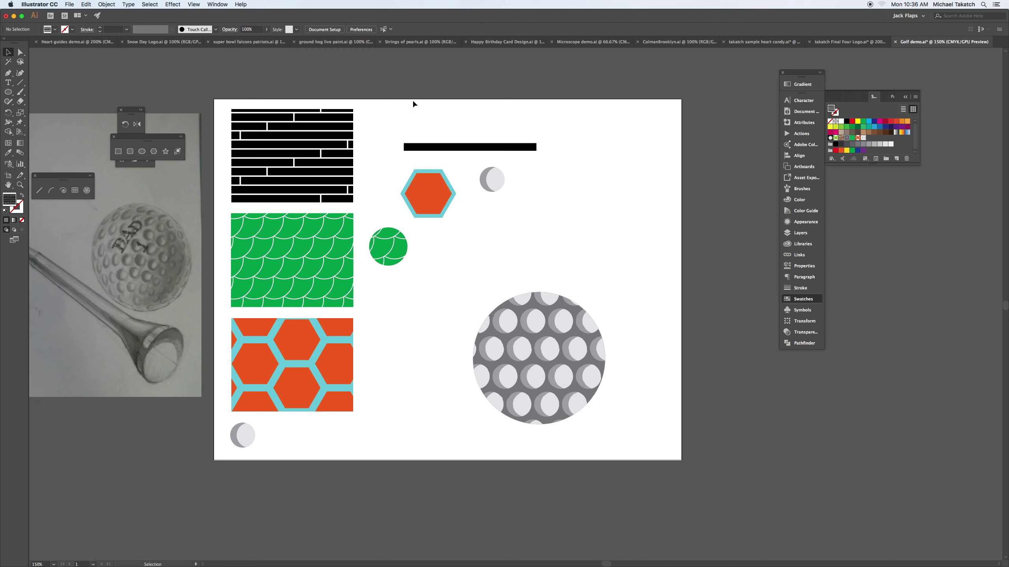